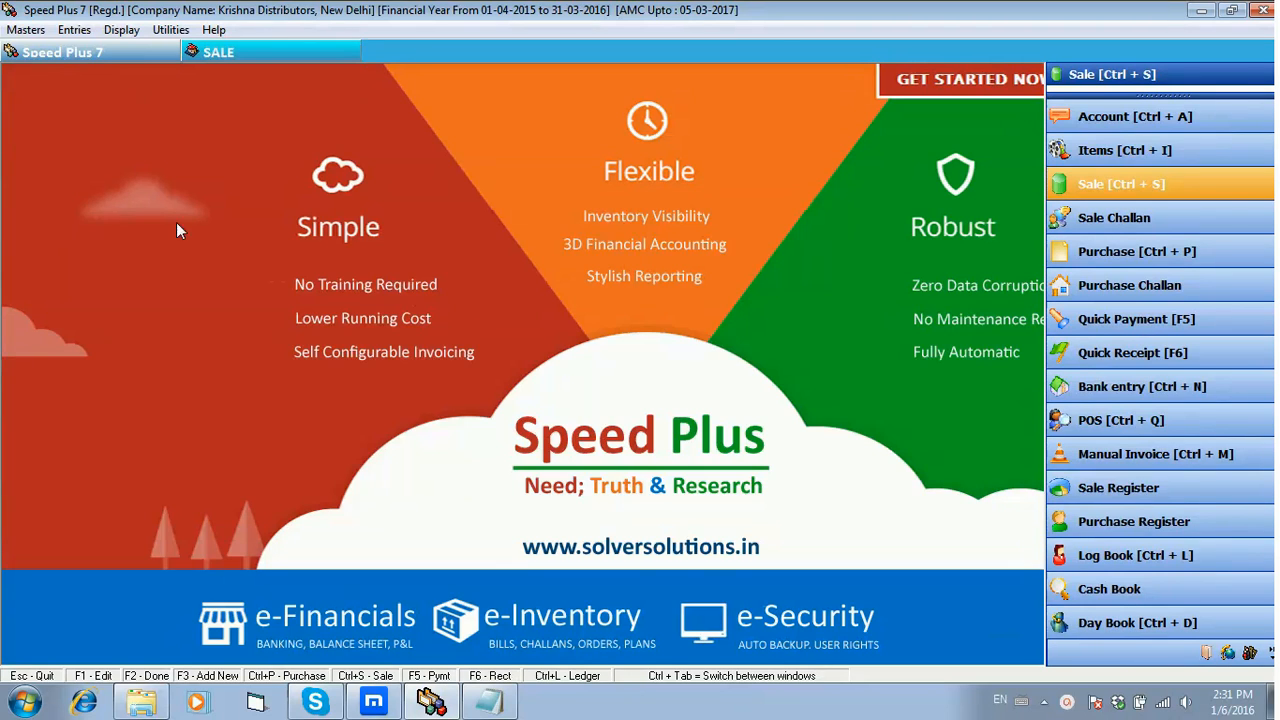
Open the list of sale bills and start a new sale bill.
{"action": "left_click", "coordinate": [74, 30]}
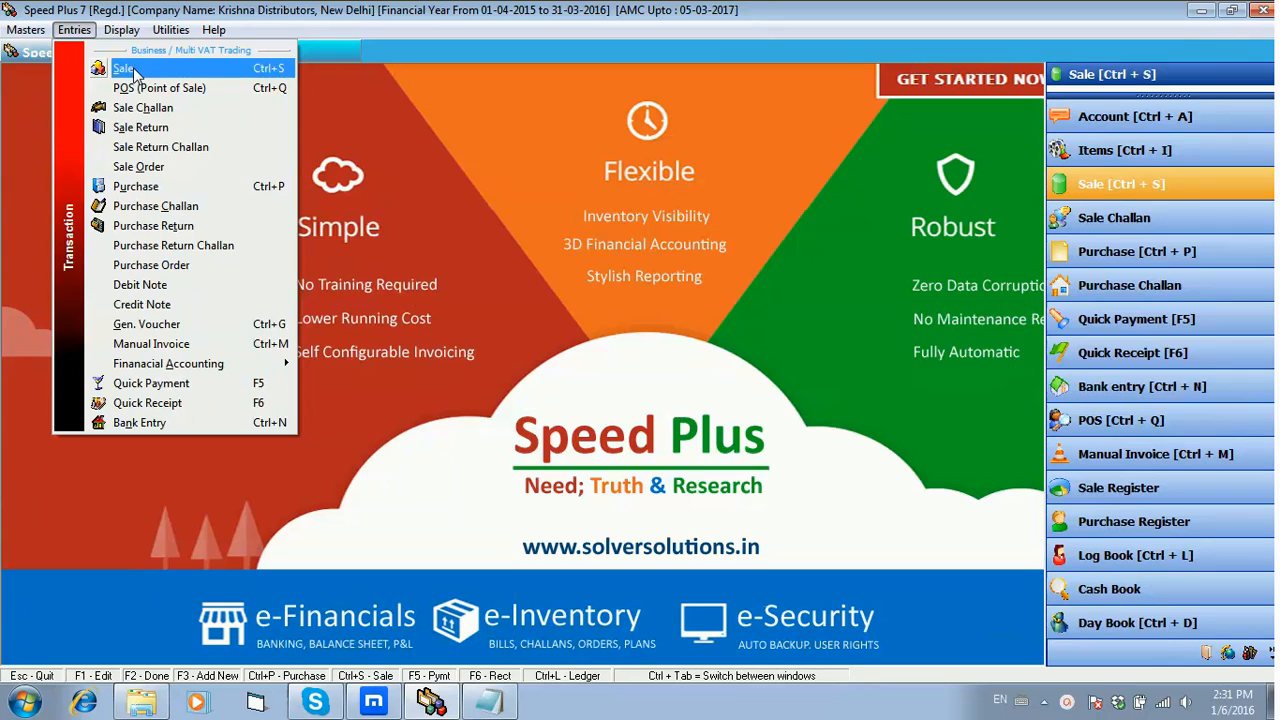
{"action": "left_click", "coordinate": [133, 68]}
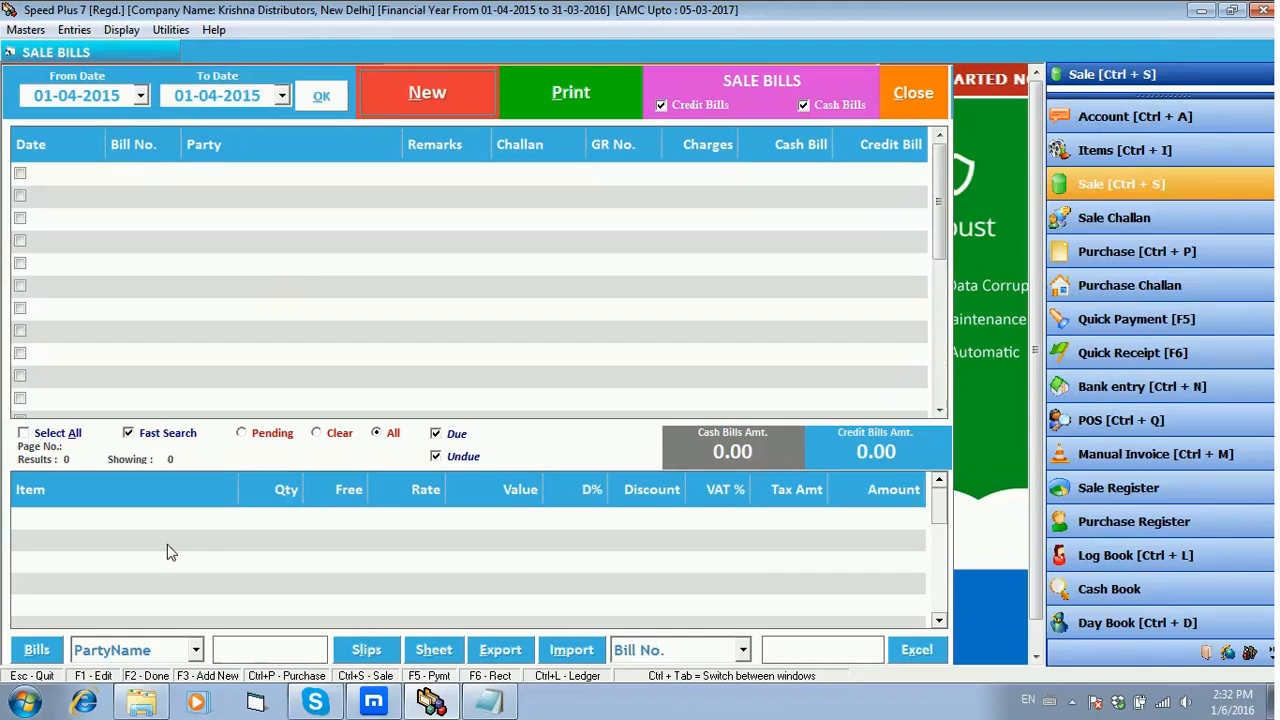
{"action": "left_click", "coordinate": [203, 570]}
{"action": "left_click", "coordinate": [205, 518]}
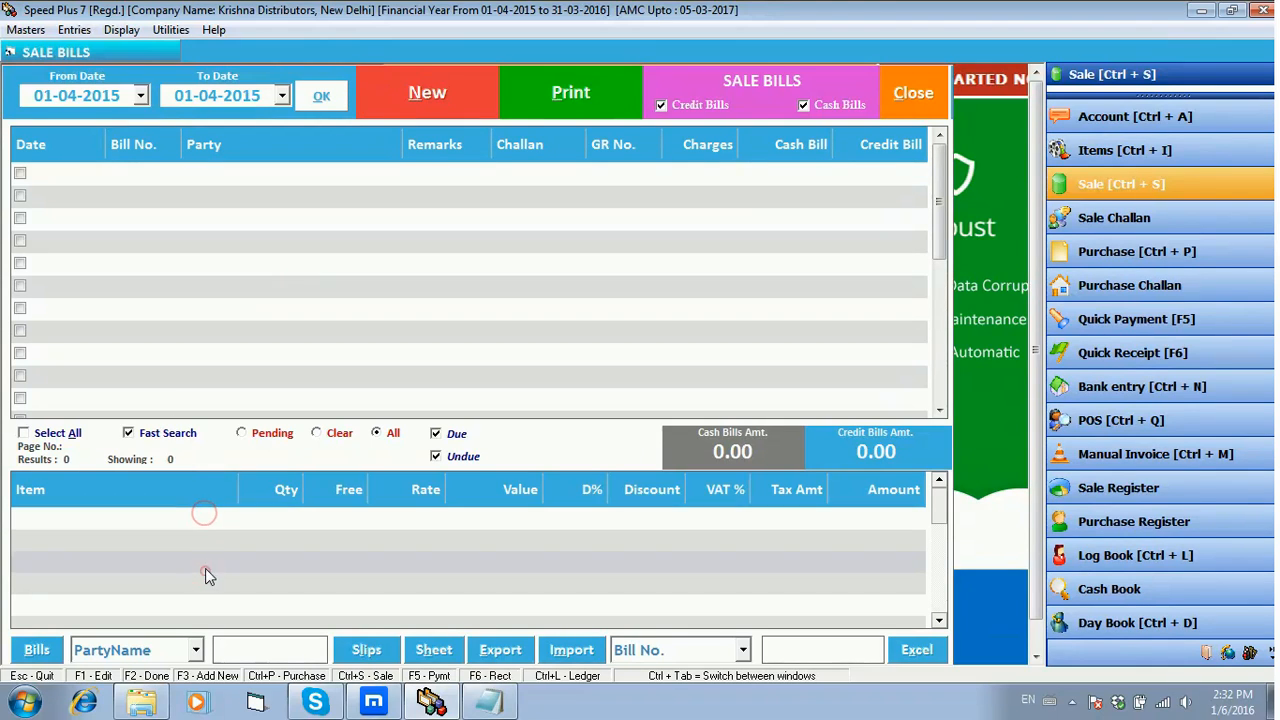
{"action": "left_click", "coordinate": [206, 567]}
{"action": "left_click", "coordinate": [422, 90]}
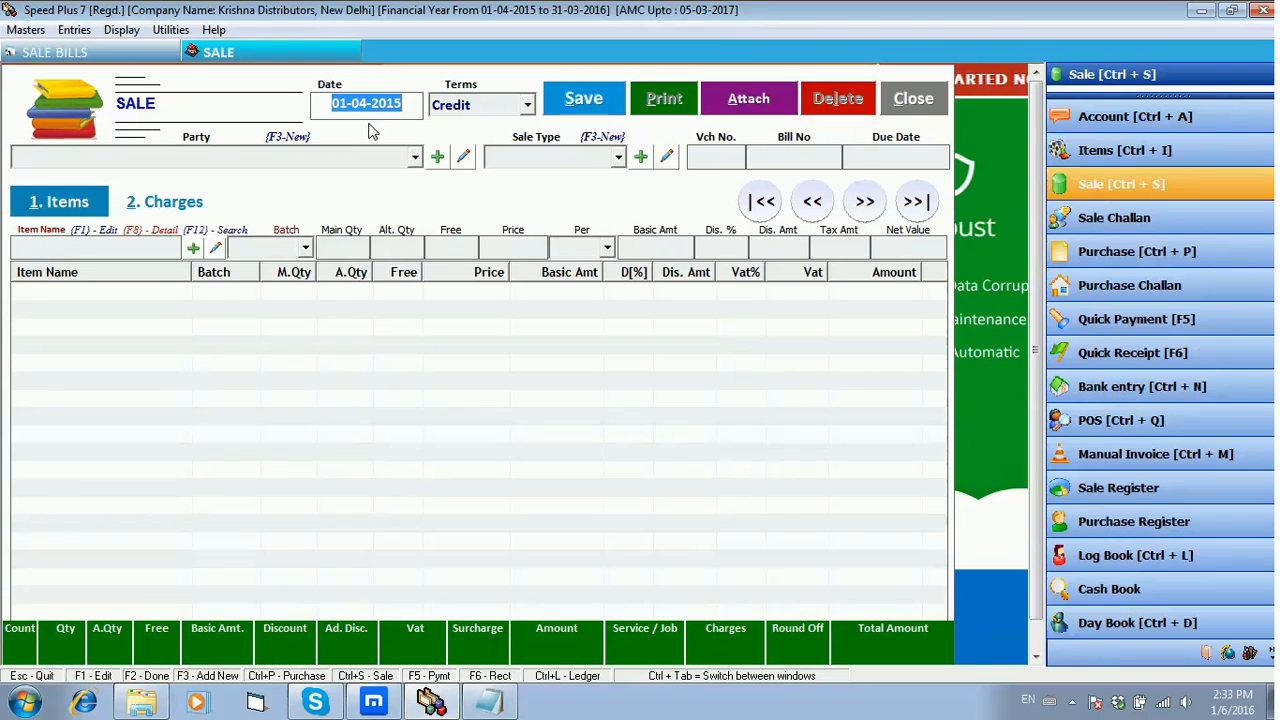
Fill in the bill header with date 01-04-2015, terms Credit and party Vinay Enterprises Pvt Ltd.
{"action": "key", "text": "Return"}
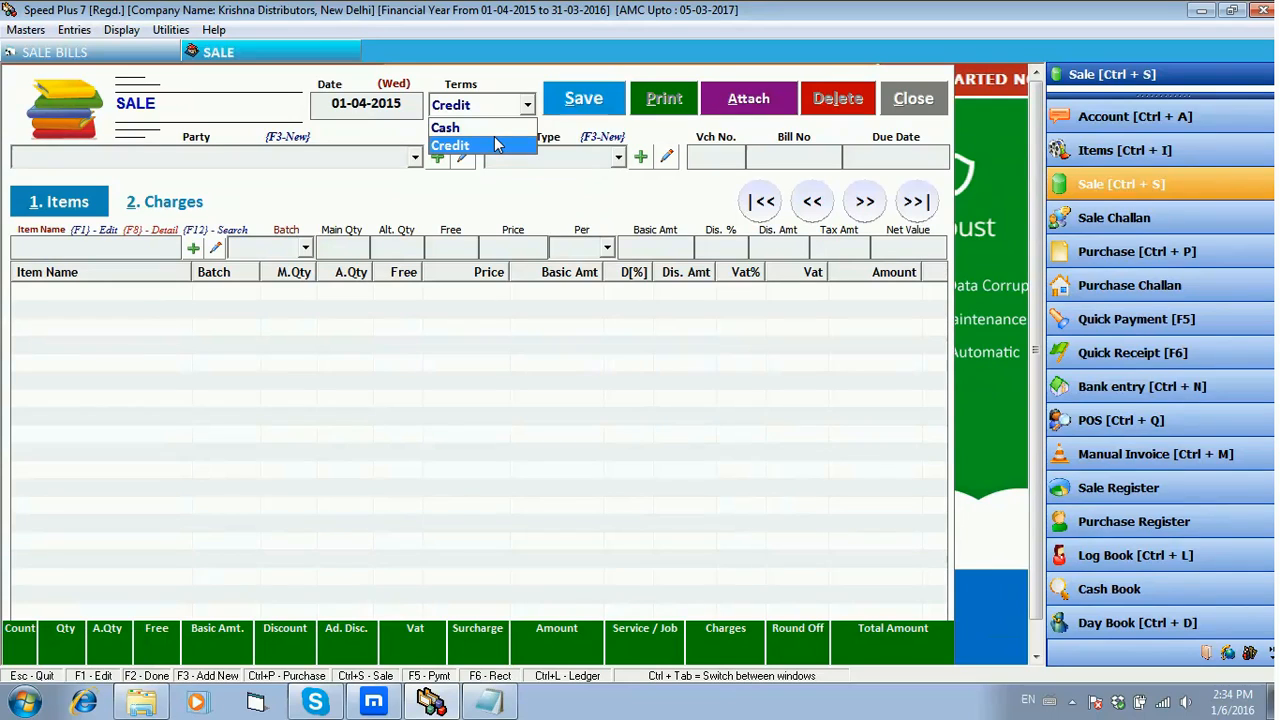
{"action": "key", "text": "Return"}
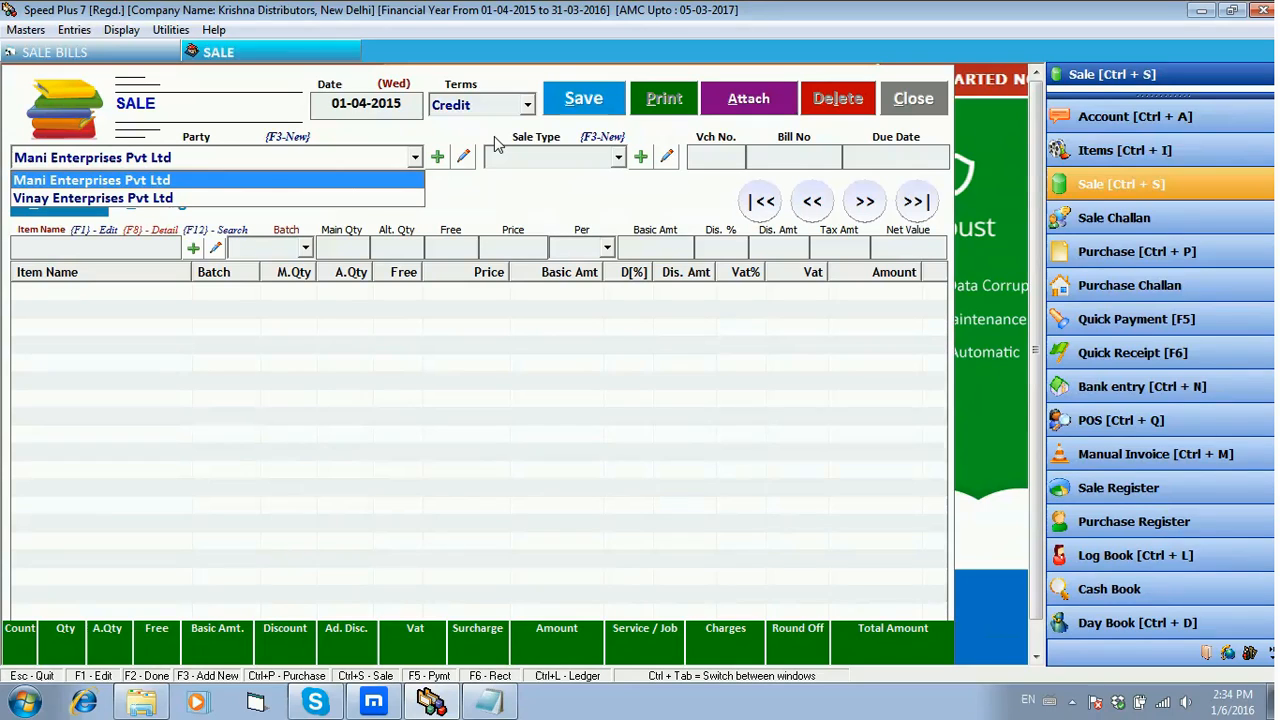
{"action": "key", "text": "Down"}
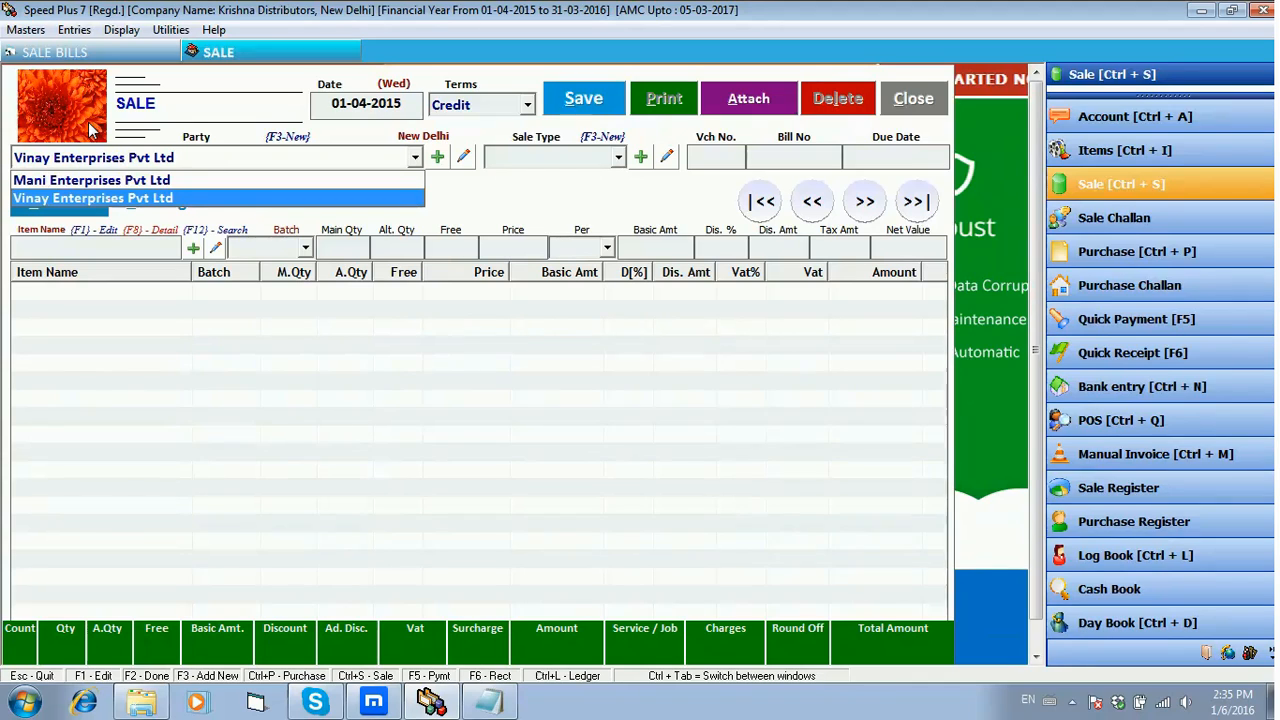
View the blank account form for creating a new party and return to the sale bill.
{"action": "left_click", "coordinate": [438, 158]}
{"action": "left_click", "coordinate": [438, 158]}
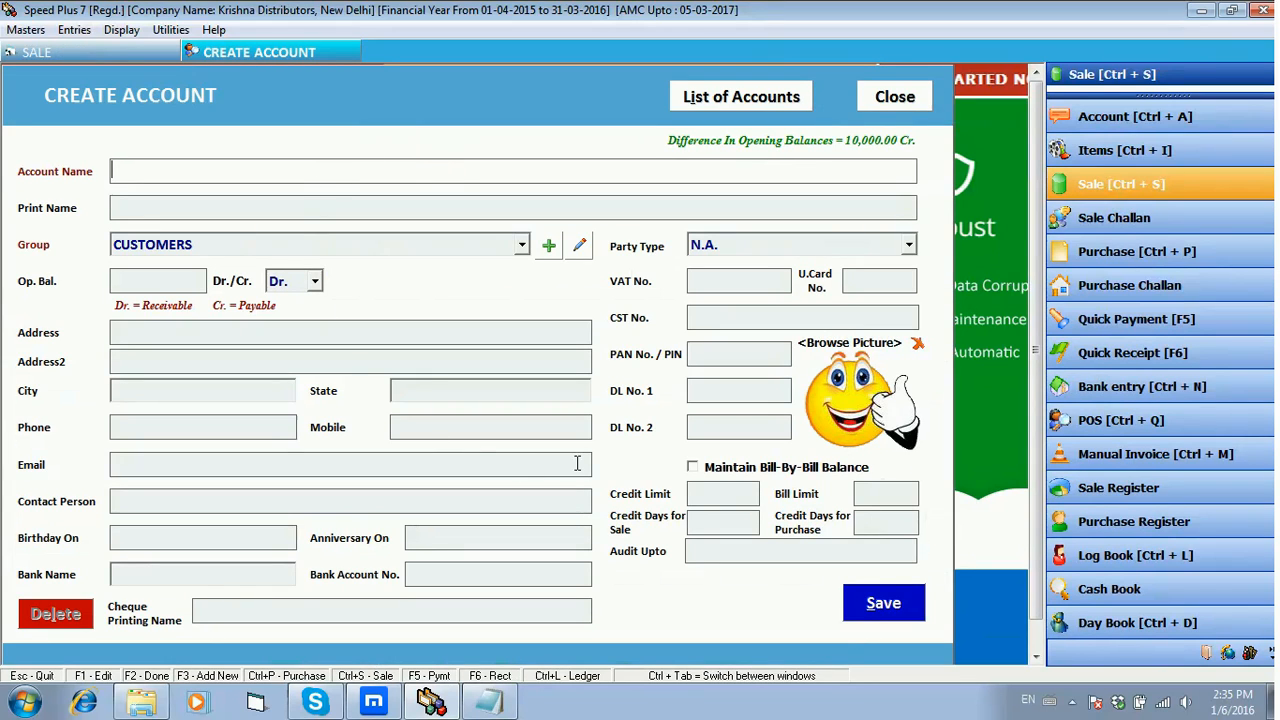
{"action": "left_click", "coordinate": [893, 99]}
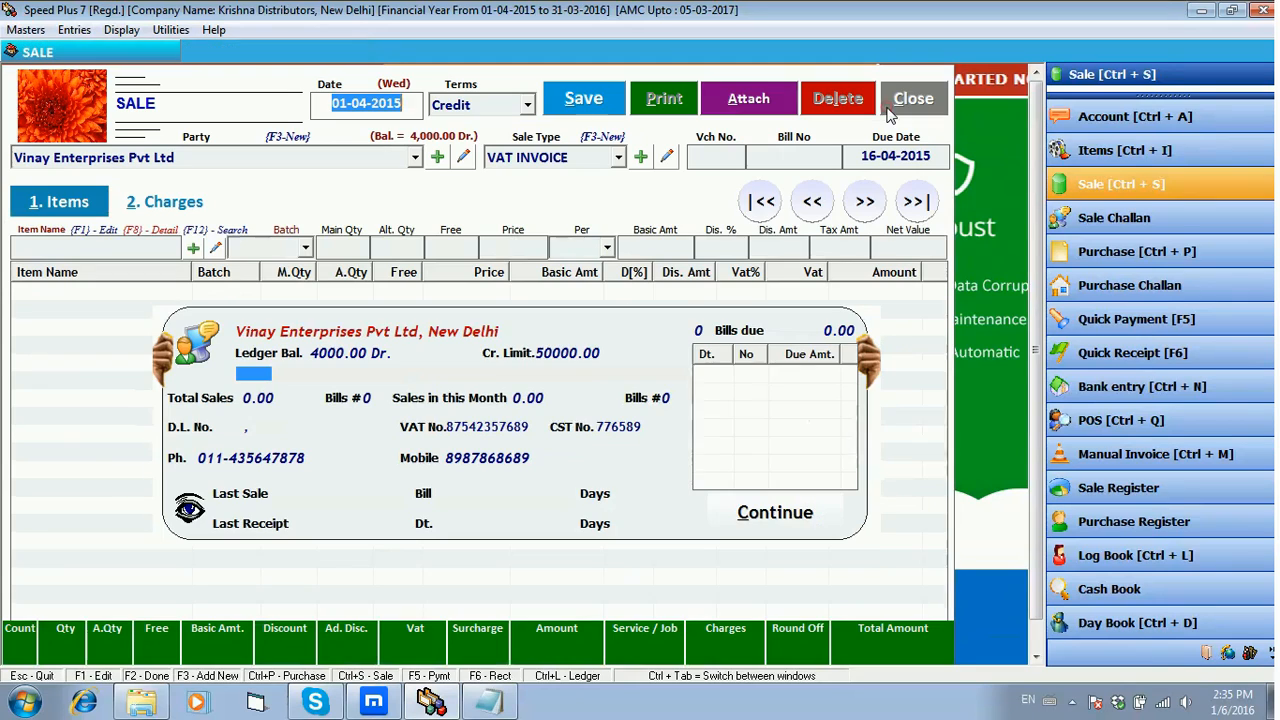
Review the selected party's account record and close it without making changes.
{"action": "left_click", "coordinate": [464, 160]}
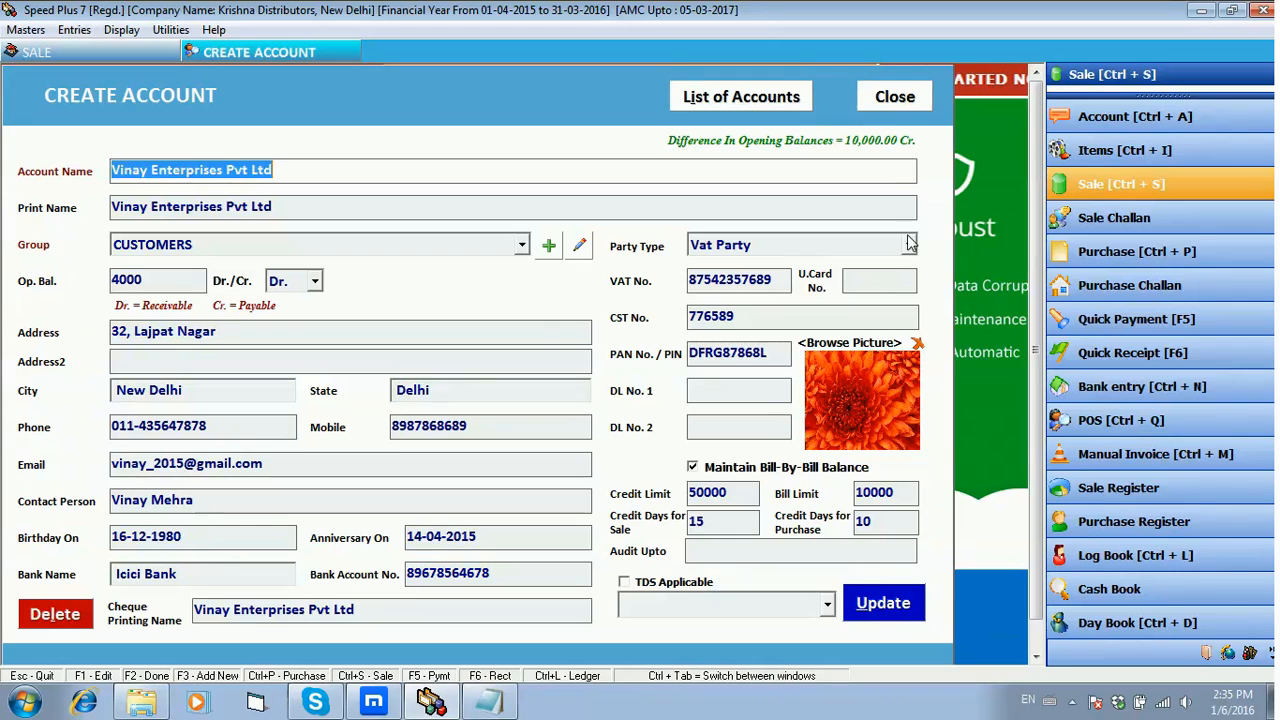
{"action": "left_click", "coordinate": [895, 97]}
{"action": "left_click", "coordinate": [627, 413]}
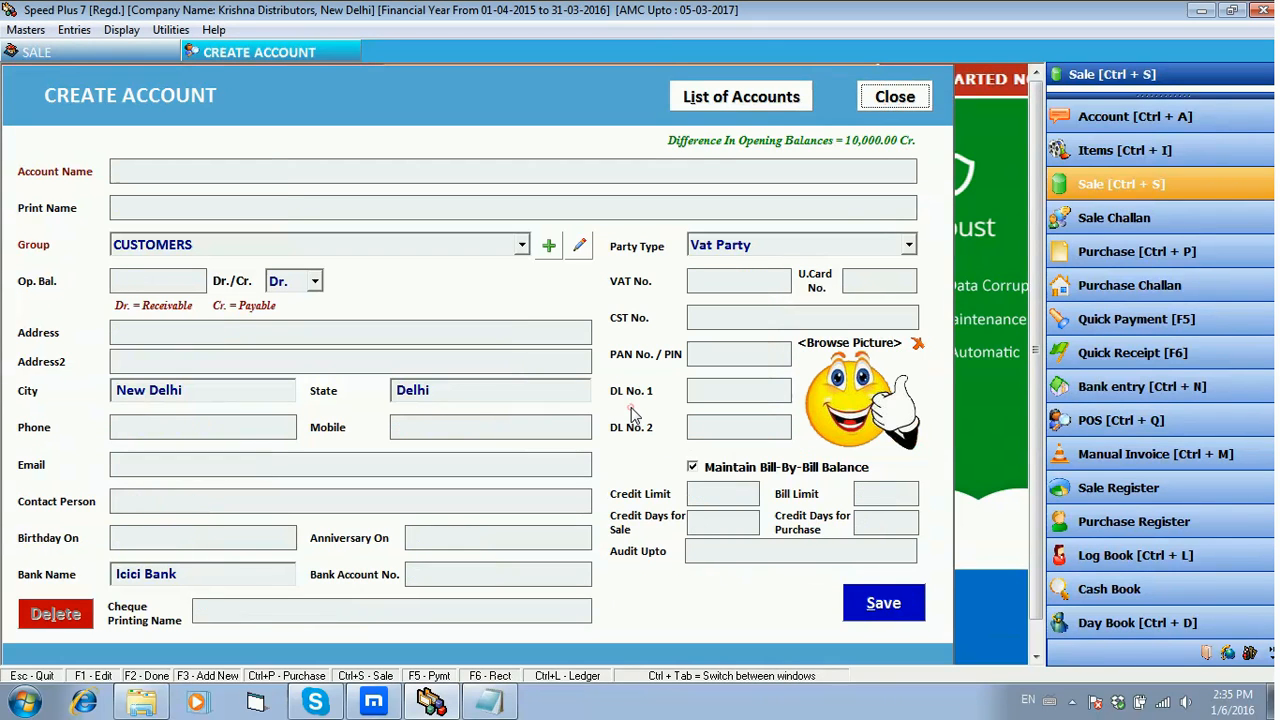
{"action": "left_click", "coordinate": [895, 97]}
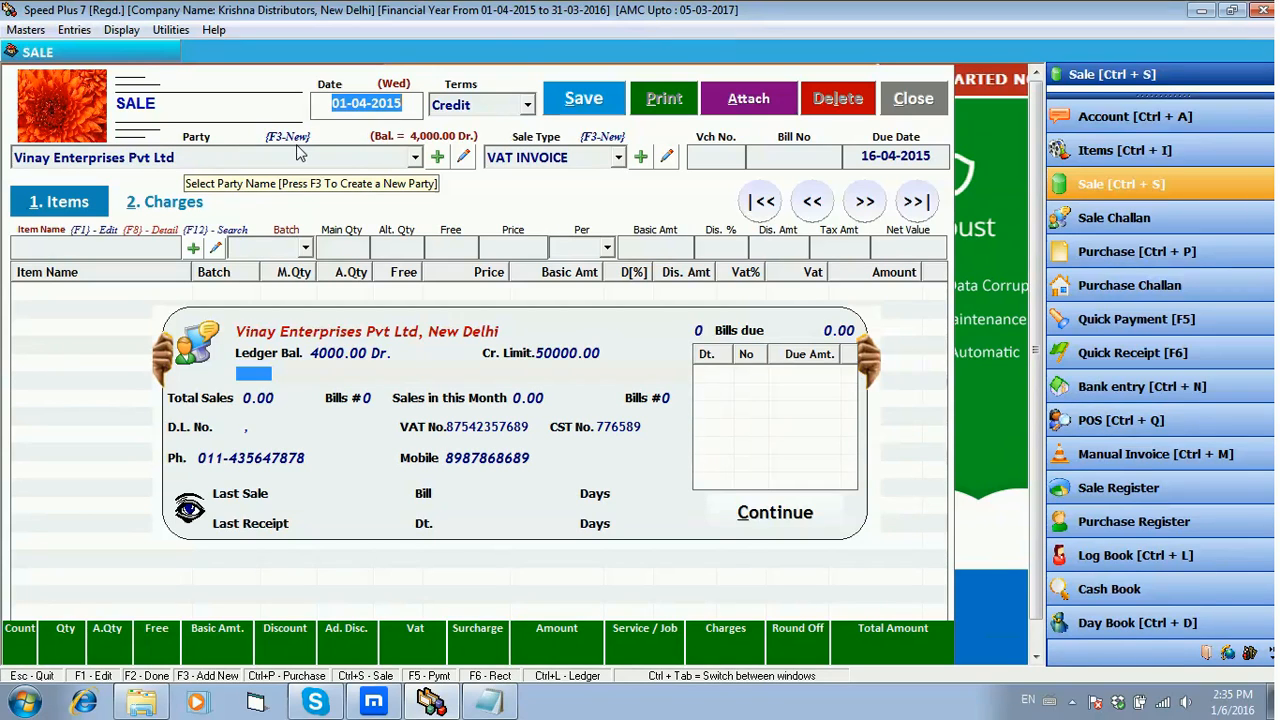
Select Vinay Enterprises Pvt Ltd as the party of the bill and dismiss its account summary.
{"action": "left_click", "coordinate": [255, 157]}
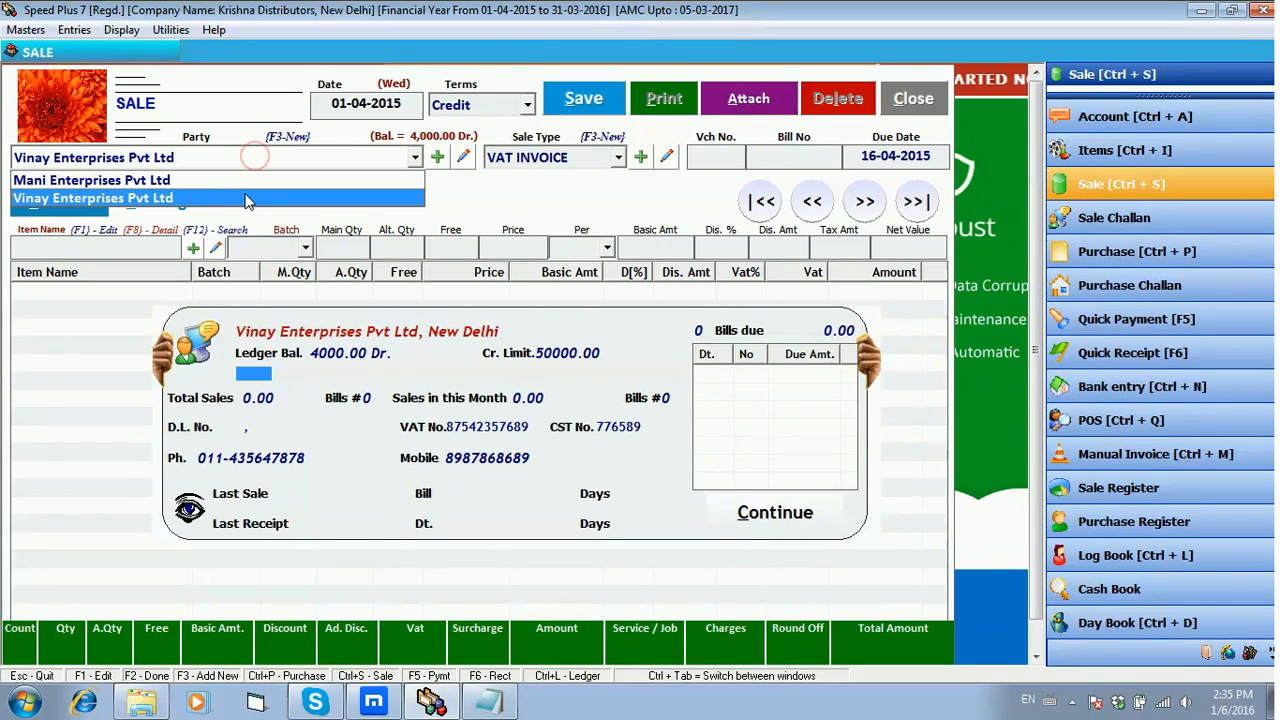
{"action": "left_click", "coordinate": [248, 199]}
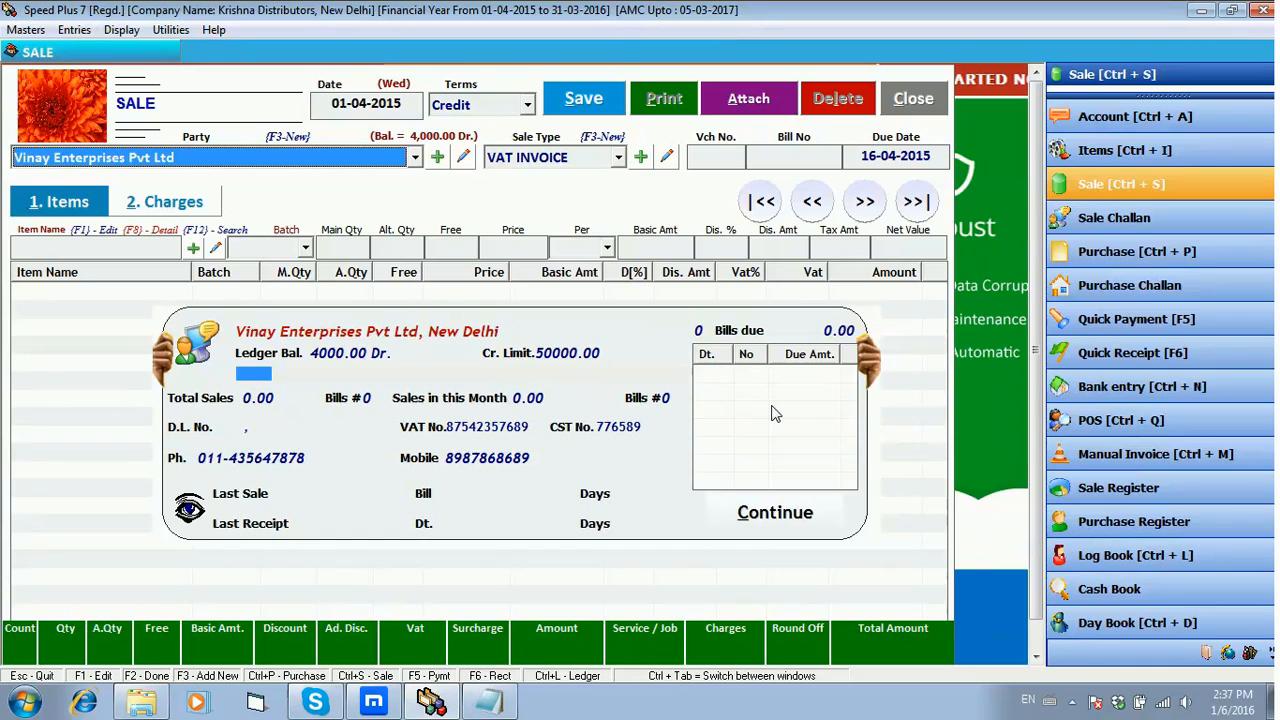
{"action": "key", "text": "Return"}
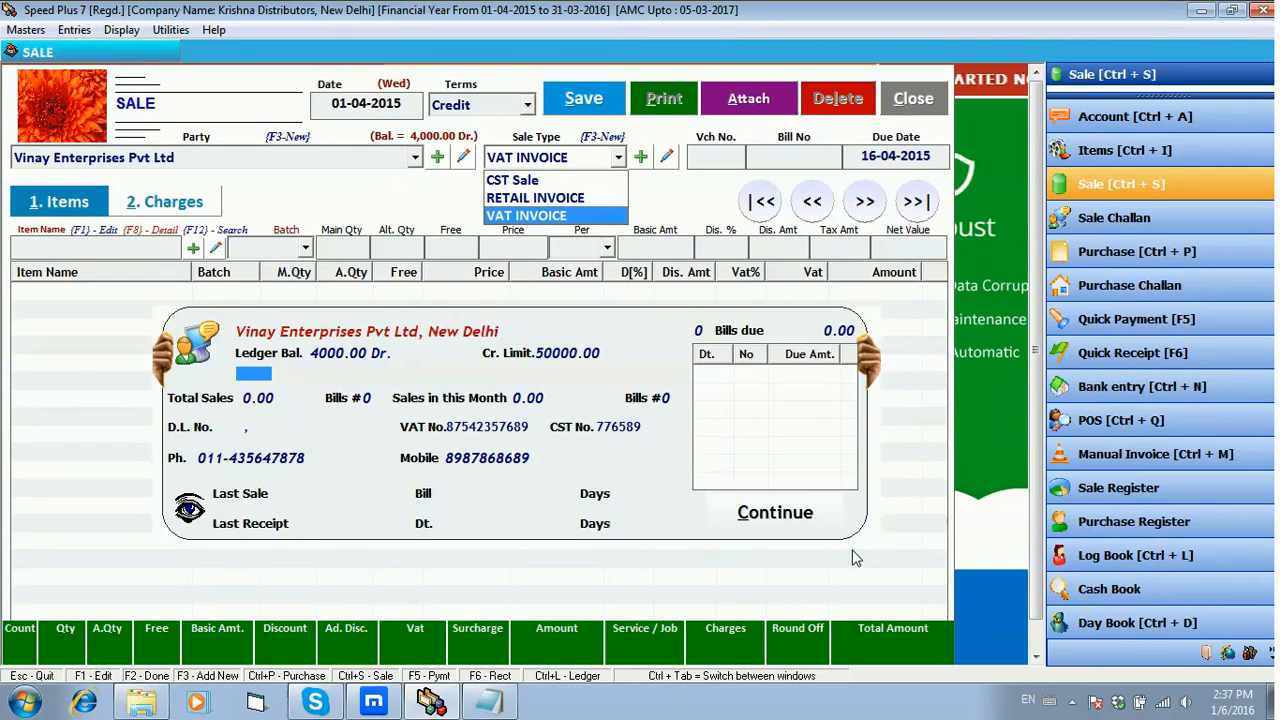
{"action": "left_click", "coordinate": [830, 516]}
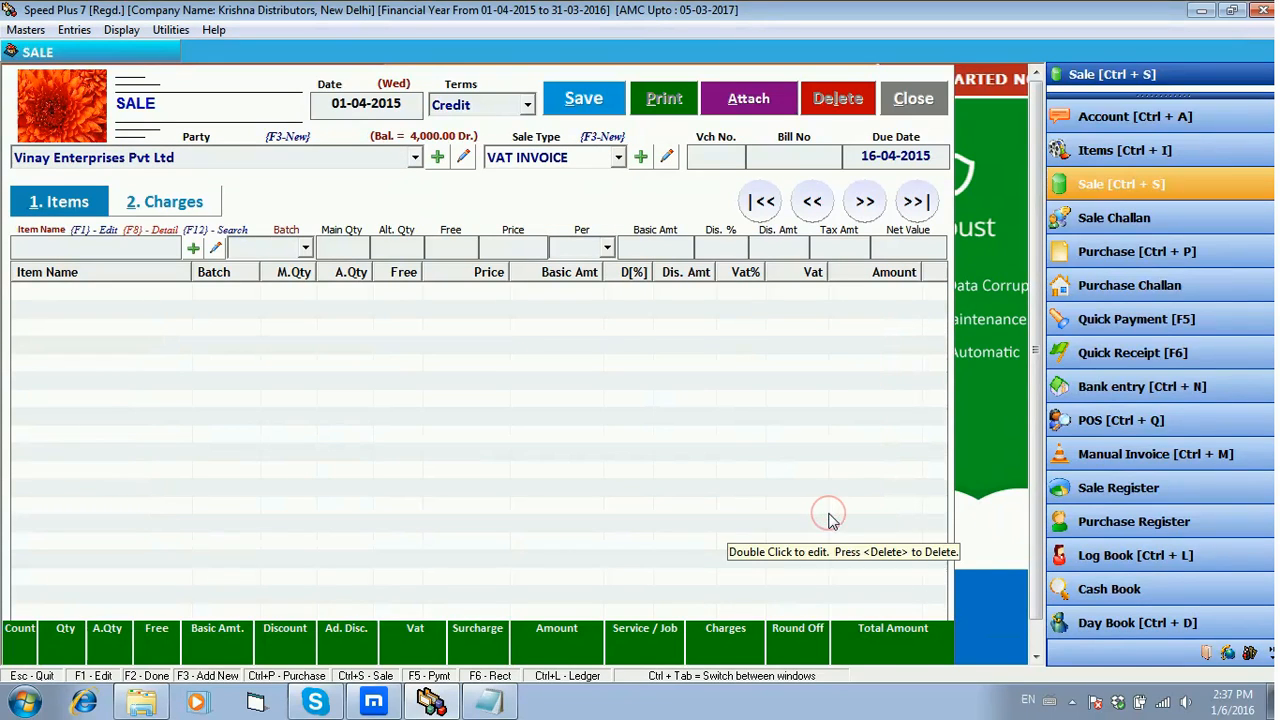
Look over the available sale types and the blank form for a new sale type, then cancel that entry.
{"action": "left_click", "coordinate": [557, 165]}
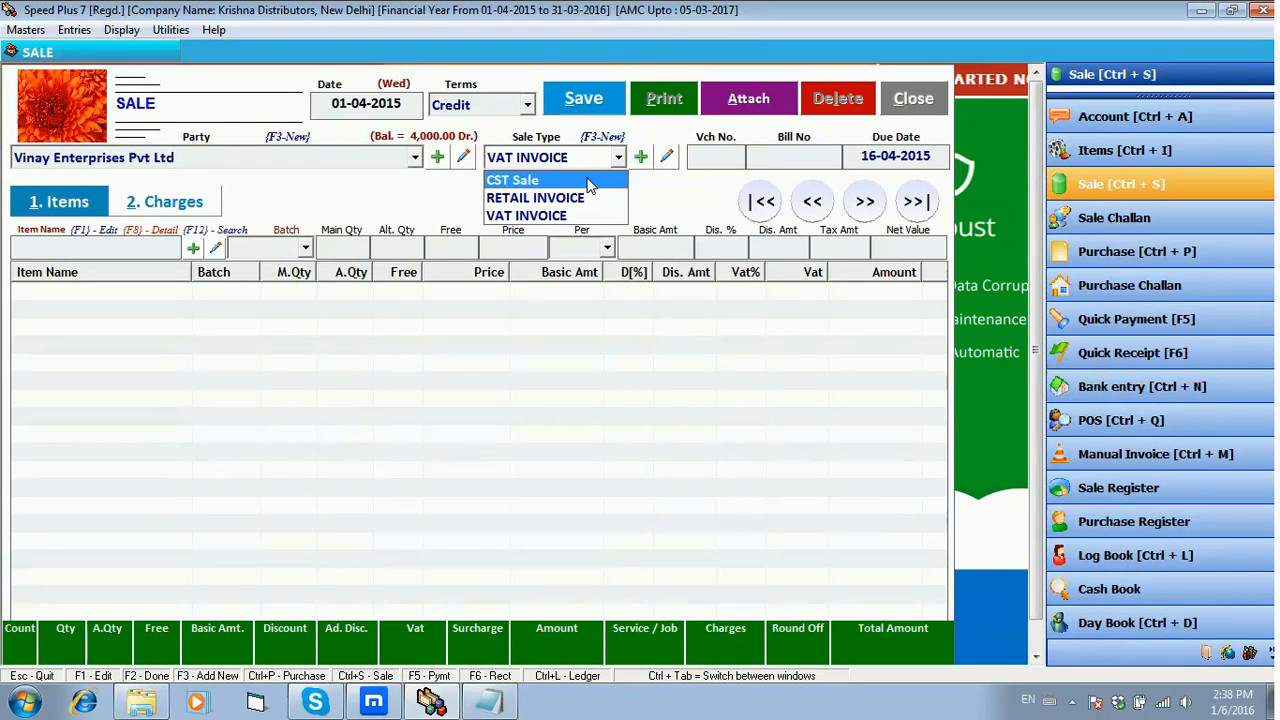
{"action": "left_click", "coordinate": [645, 162]}
{"action": "left_click", "coordinate": [643, 161]}
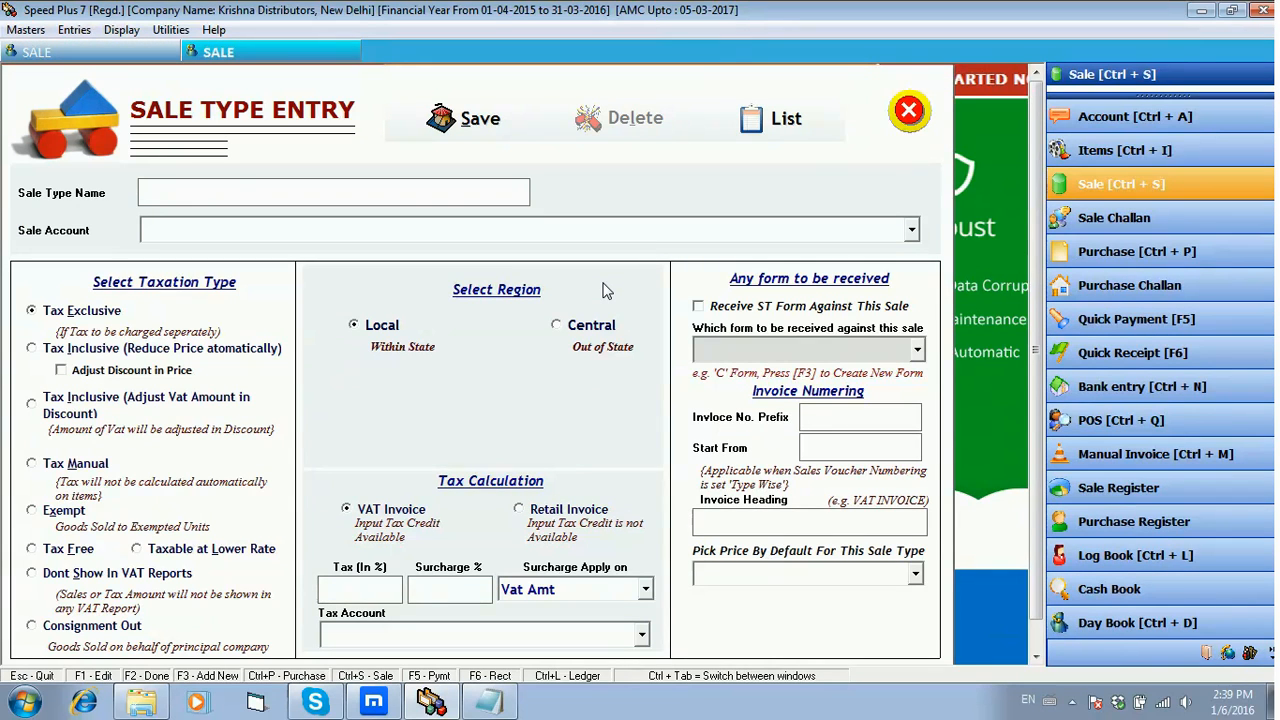
{"action": "left_click", "coordinate": [909, 112]}
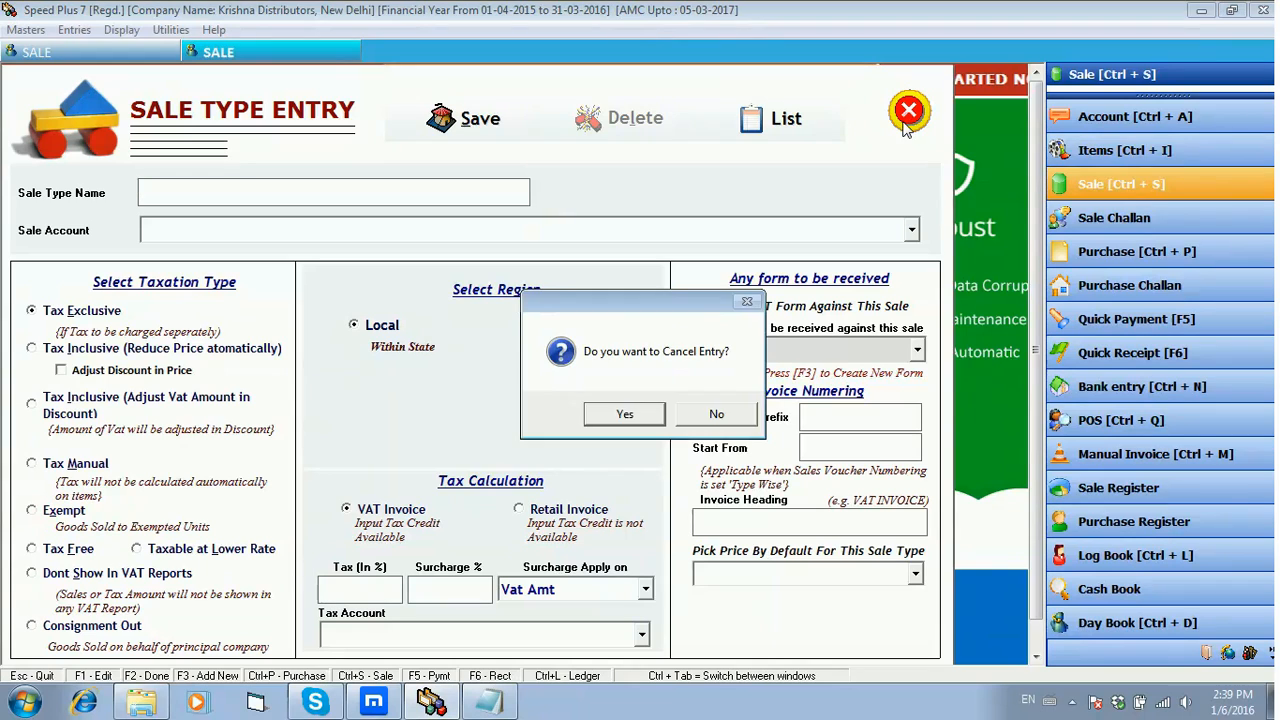
{"action": "left_click", "coordinate": [624, 413]}
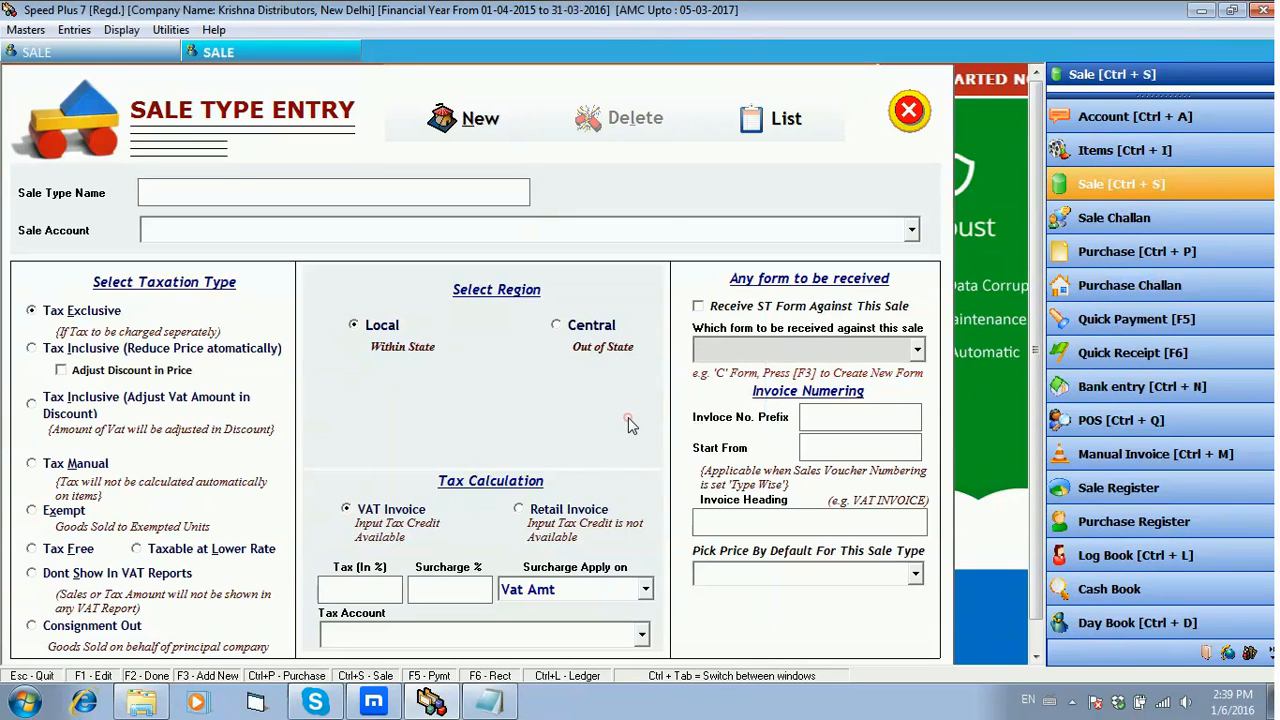
{"action": "left_click", "coordinate": [909, 112]}
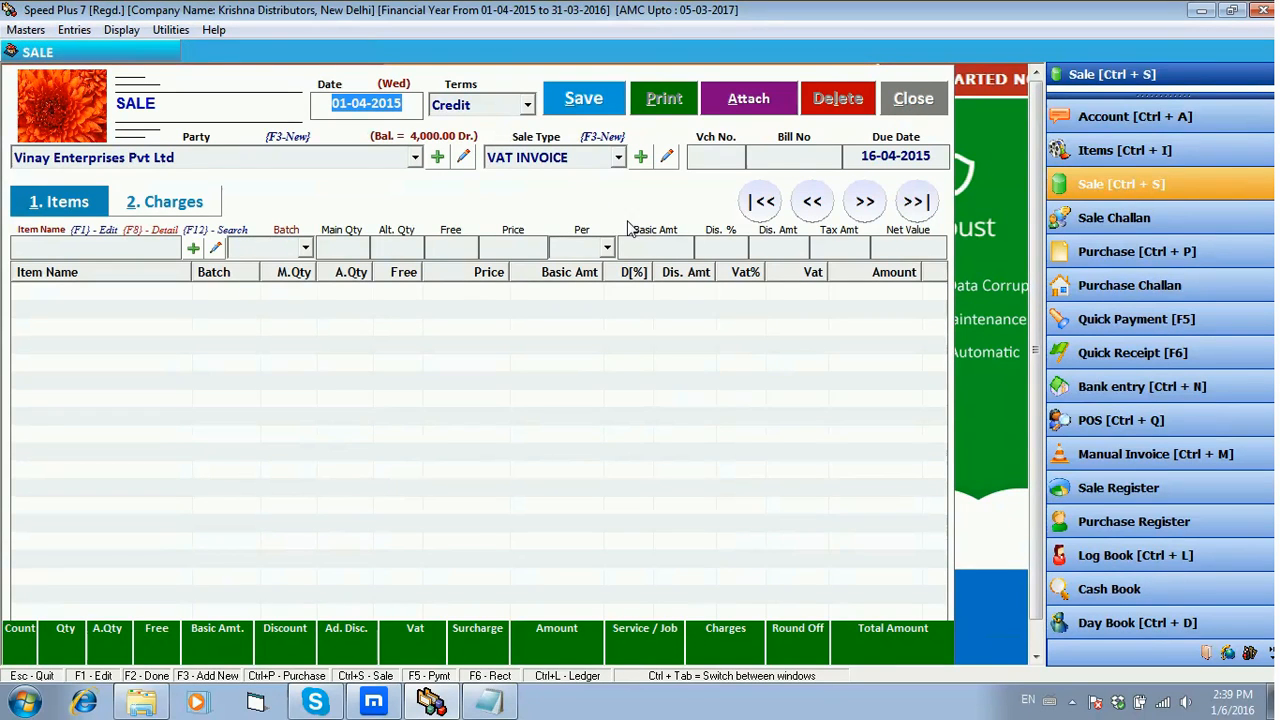
Review the definition of the VAT INVOICE sale type and select it for the bill.
{"action": "left_click", "coordinate": [666, 157]}
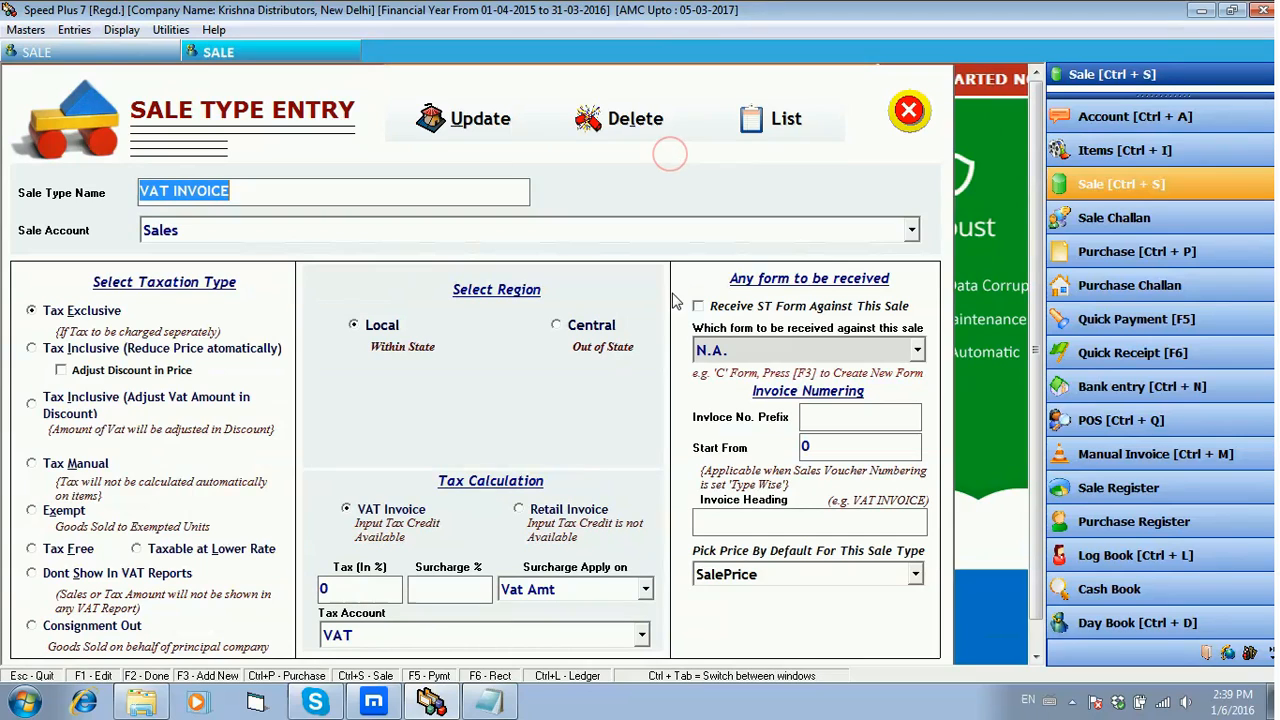
{"action": "left_click", "coordinate": [909, 118]}
{"action": "left_click", "coordinate": [630, 414]}
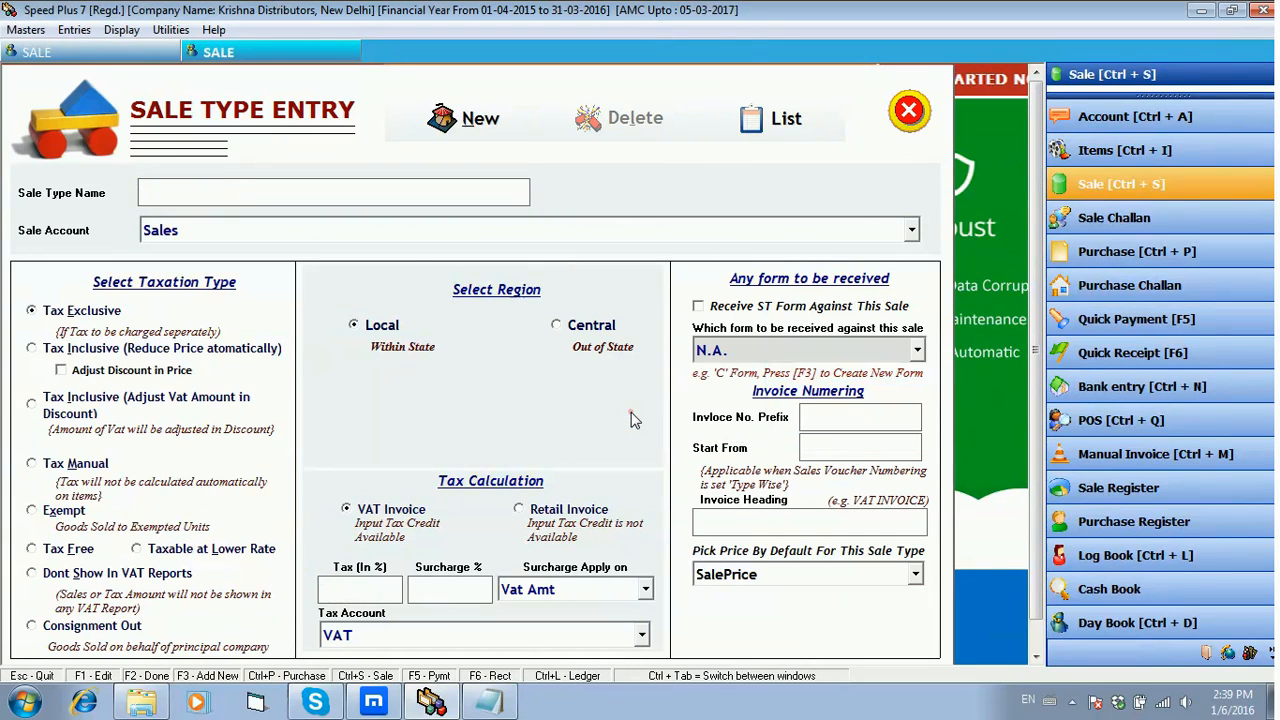
{"action": "left_click", "coordinate": [909, 110]}
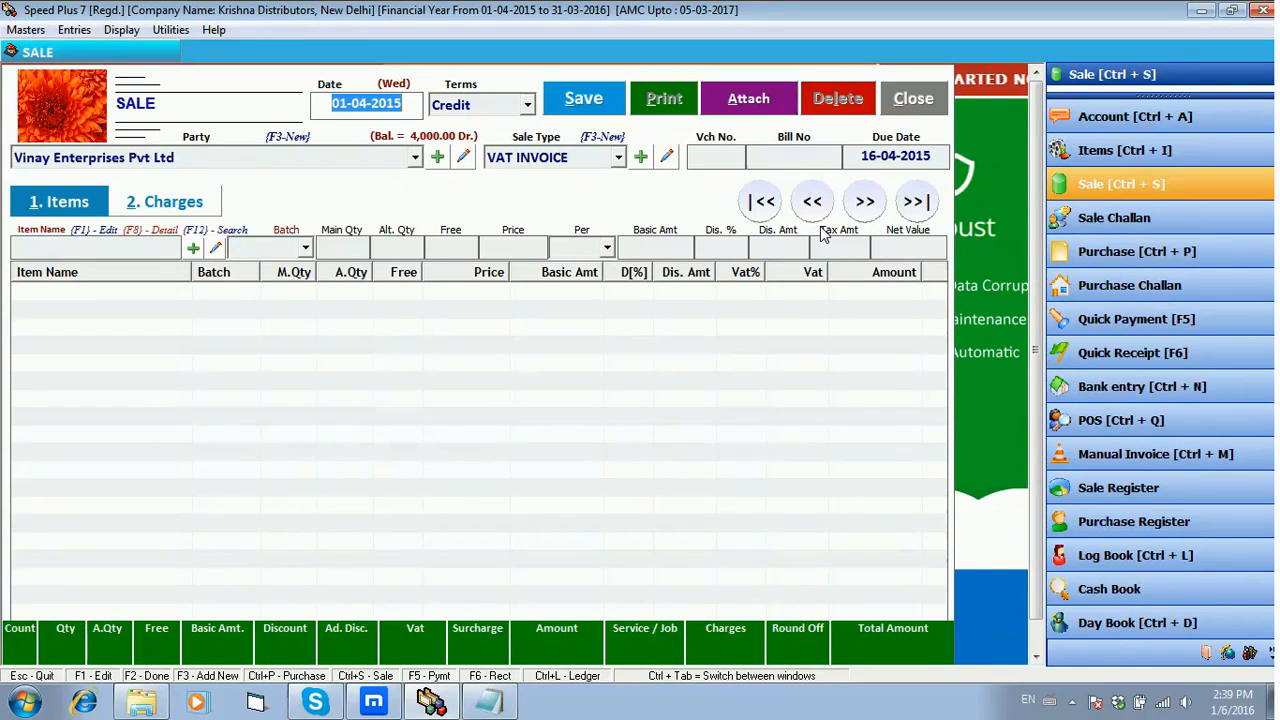
{"action": "left_click", "coordinate": [614, 160]}
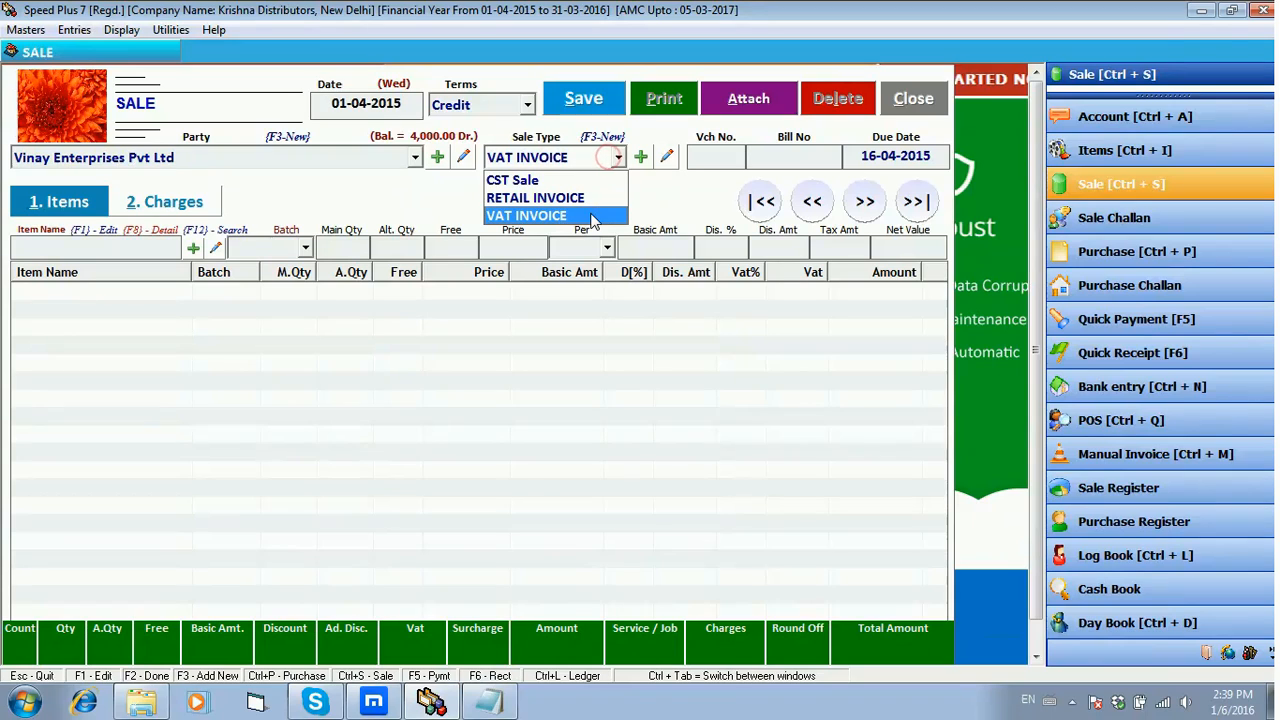
{"action": "left_click", "coordinate": [591, 217]}
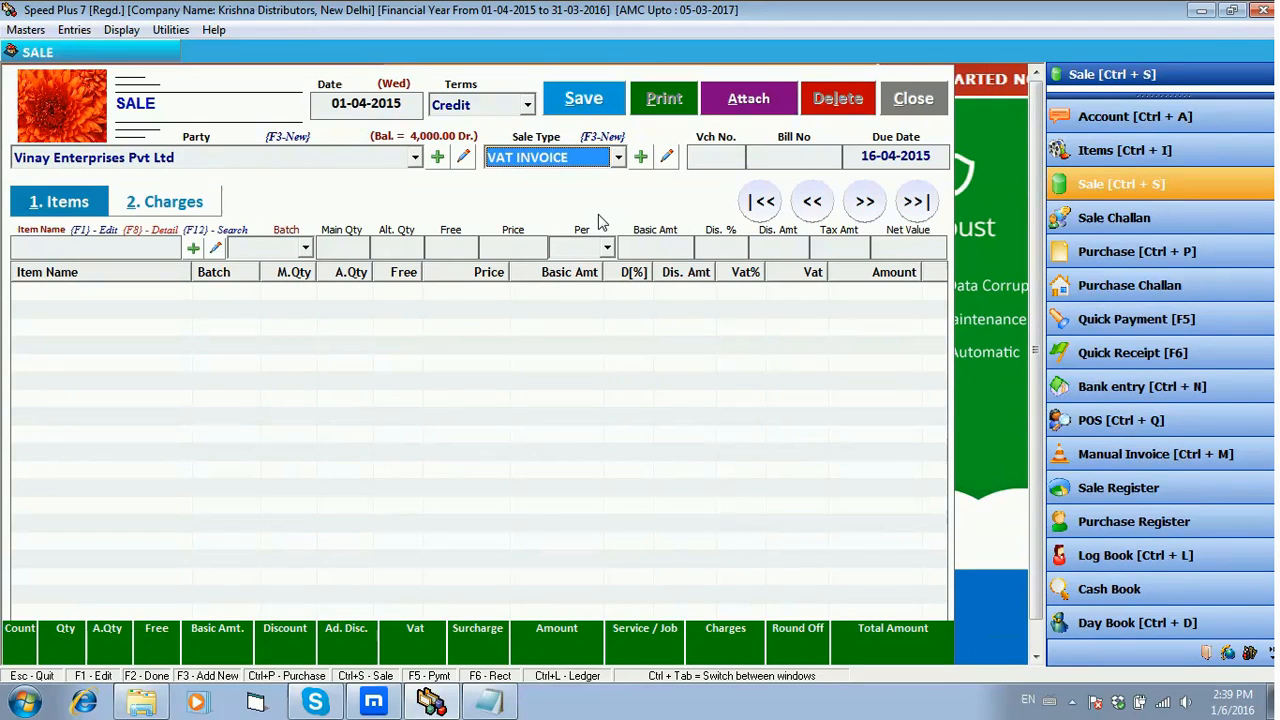
Check the party type in the selected party's account record and close it without changes.
{"action": "left_click", "coordinate": [463, 160]}
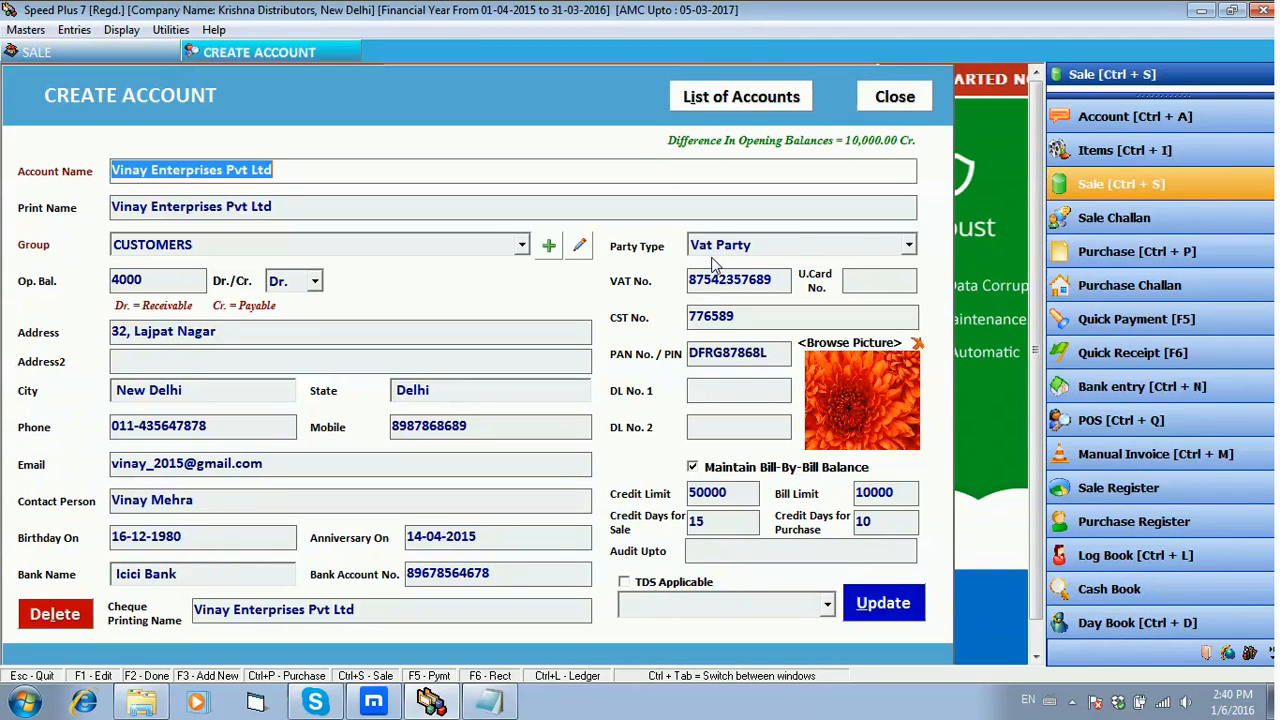
{"action": "left_click", "coordinate": [893, 100]}
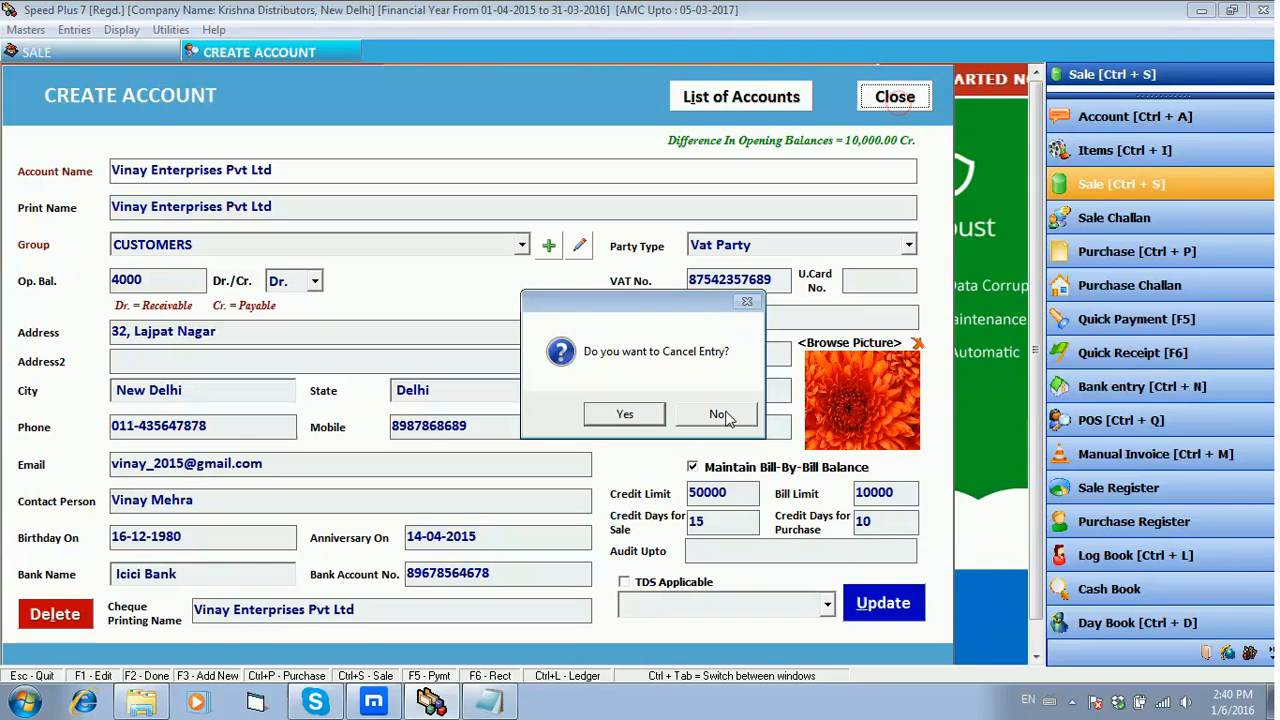
{"action": "left_click", "coordinate": [626, 416]}
{"action": "left_click", "coordinate": [896, 97]}
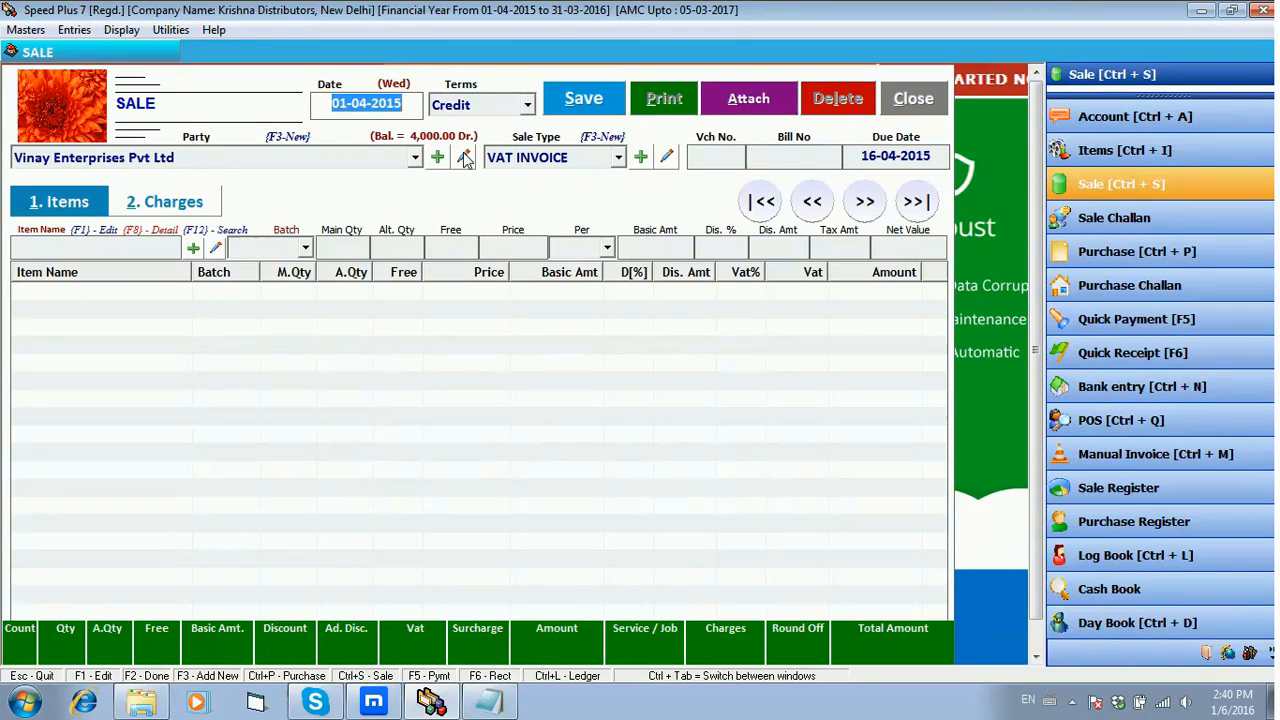
Confirm party Vinay Enterprises Pvt Ltd and sale type VAT INVOICE, accepting the default voucher and bill numbers.
{"action": "left_click", "coordinate": [416, 160]}
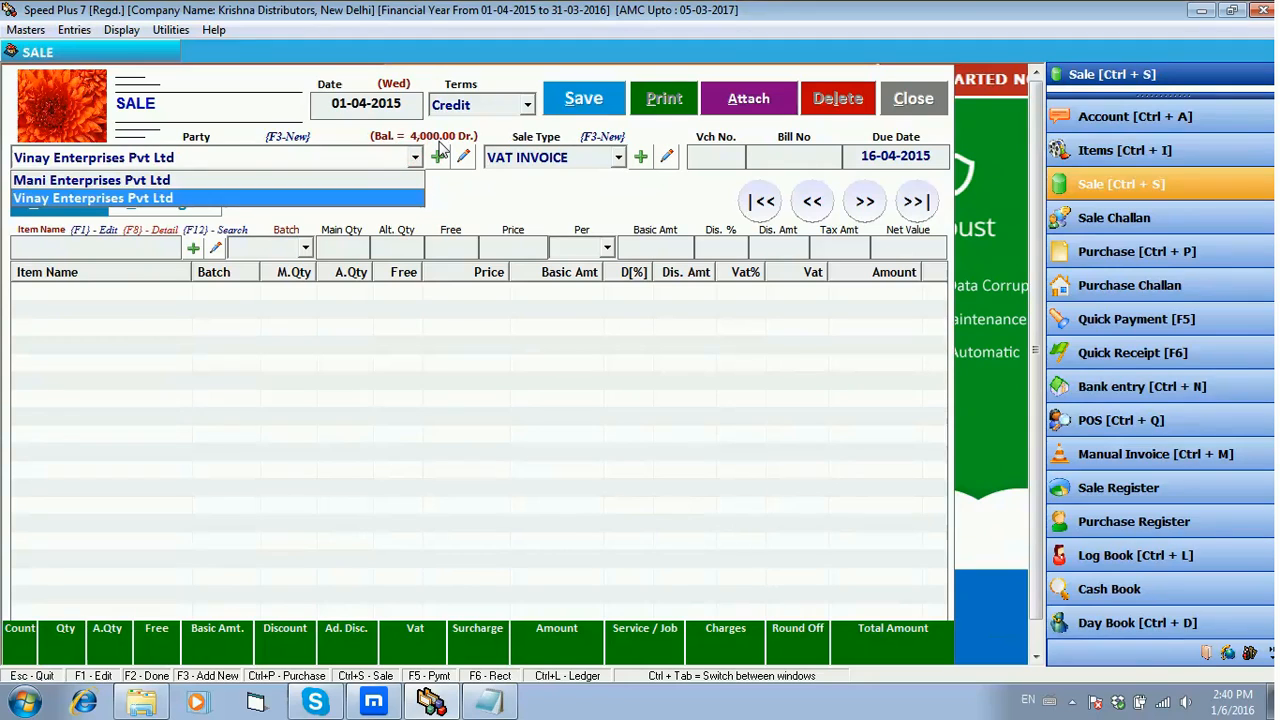
{"action": "key", "text": "Return"}
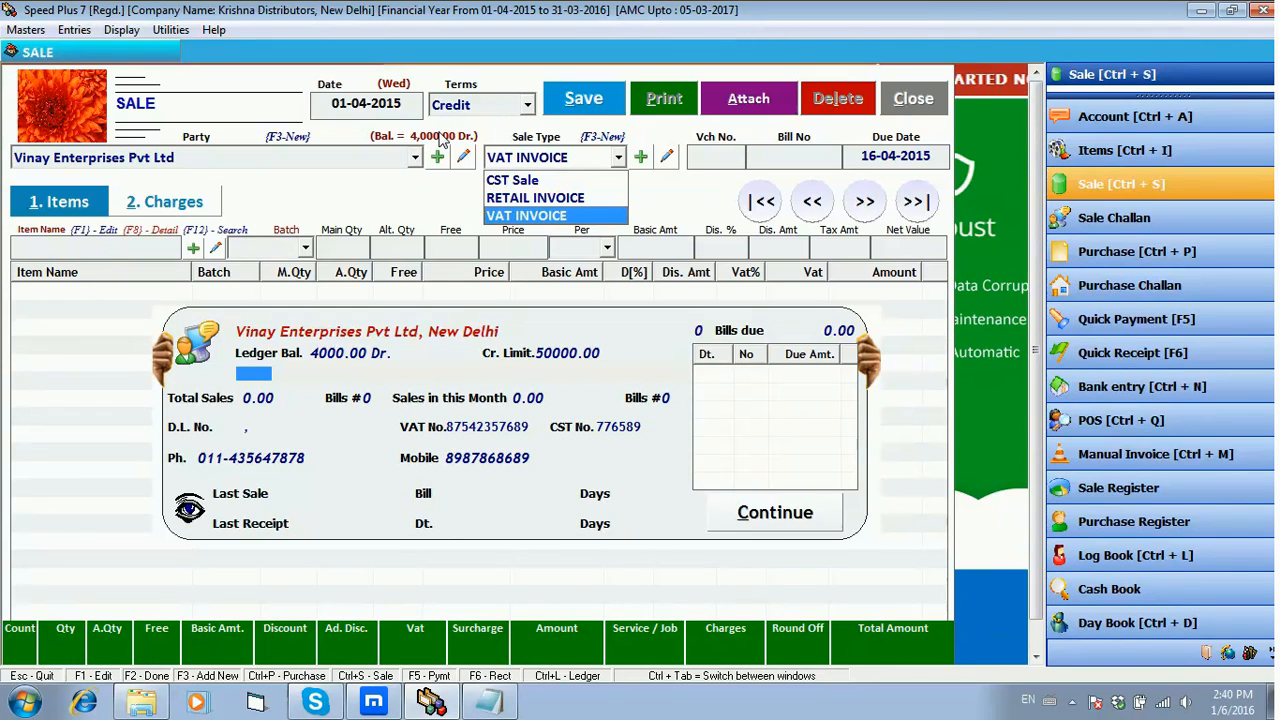
{"action": "key", "text": "Return"}
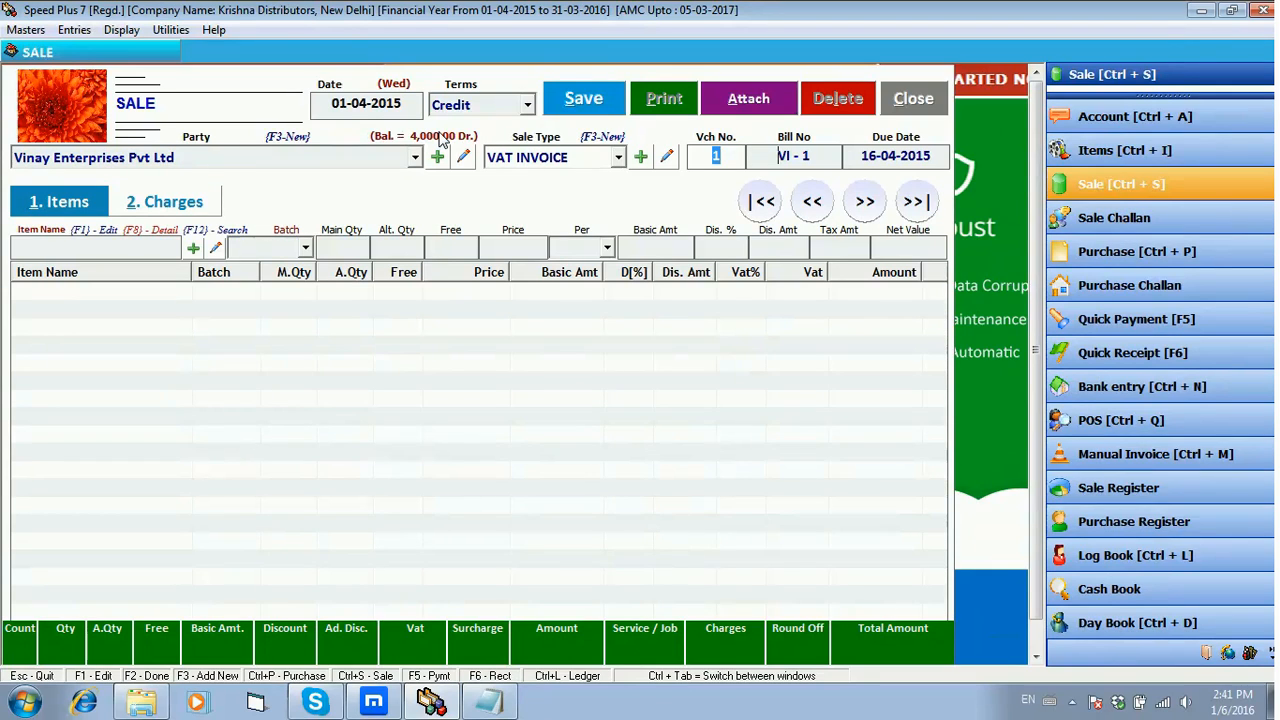
{"action": "key", "text": "Return"}
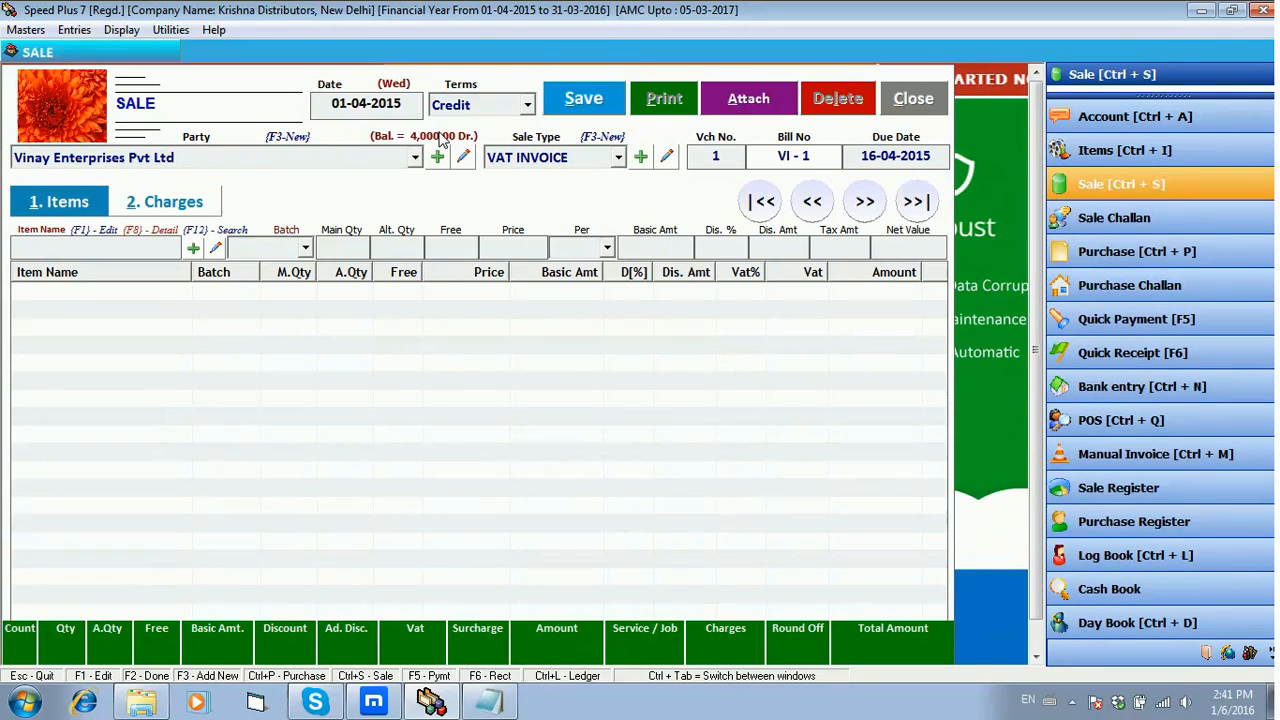
{"action": "left_click_drag", "start_coordinate": [765, 158], "coordinate": [790, 162]}
{"action": "key", "text": "Return"}
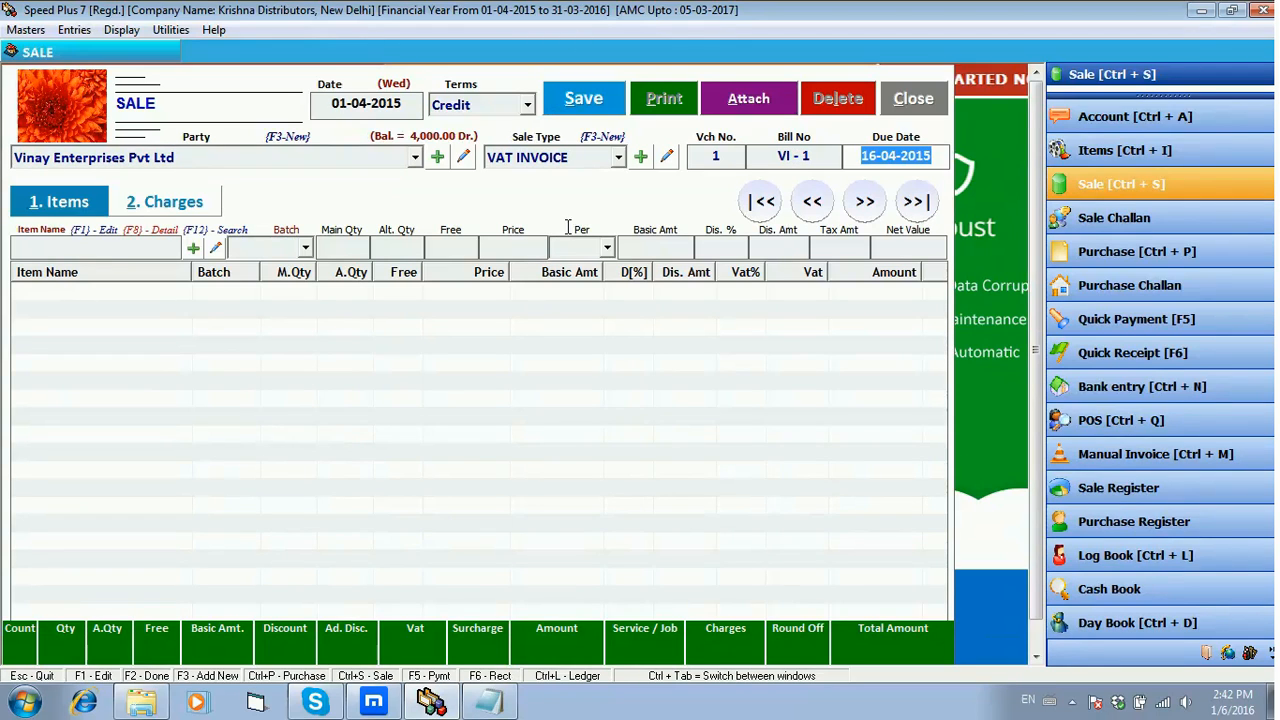
Check the credit days for sale in the selected party's account record and close it without changes.
{"action": "left_click", "coordinate": [459, 160]}
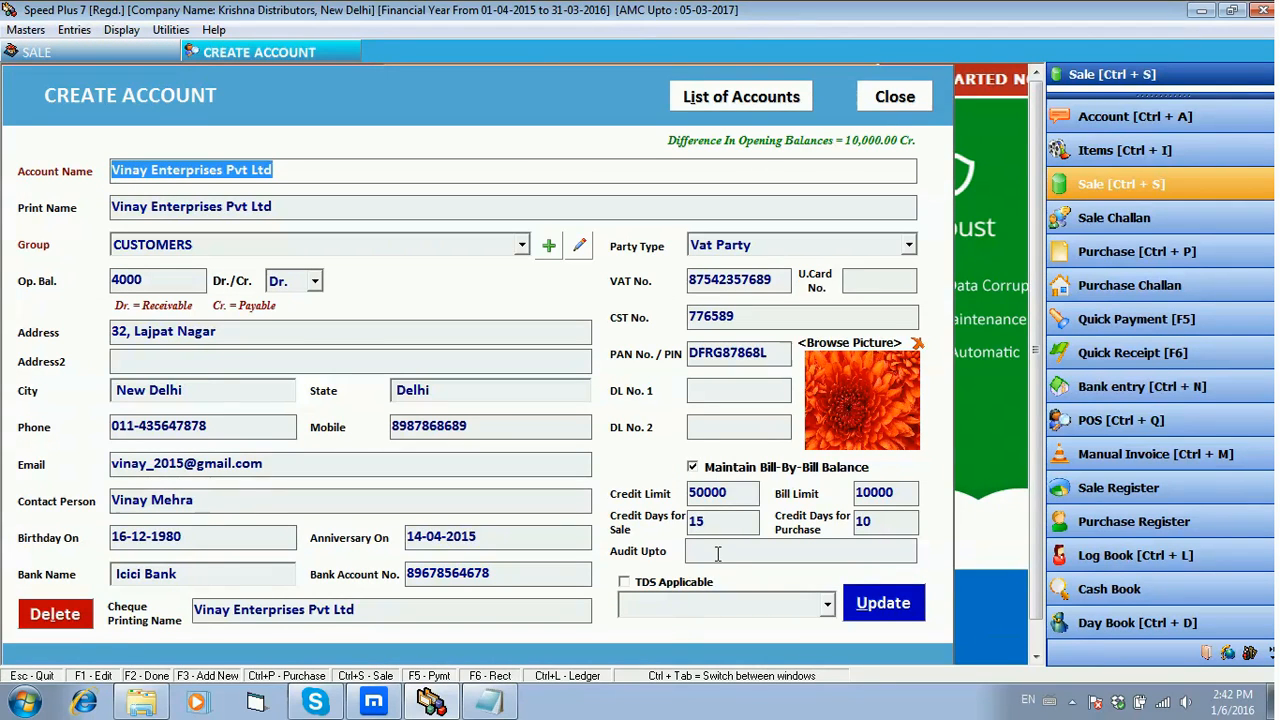
{"action": "left_click", "coordinate": [712, 529]}
{"action": "left_click_drag", "start_coordinate": [710, 531], "coordinate": [690, 535]}
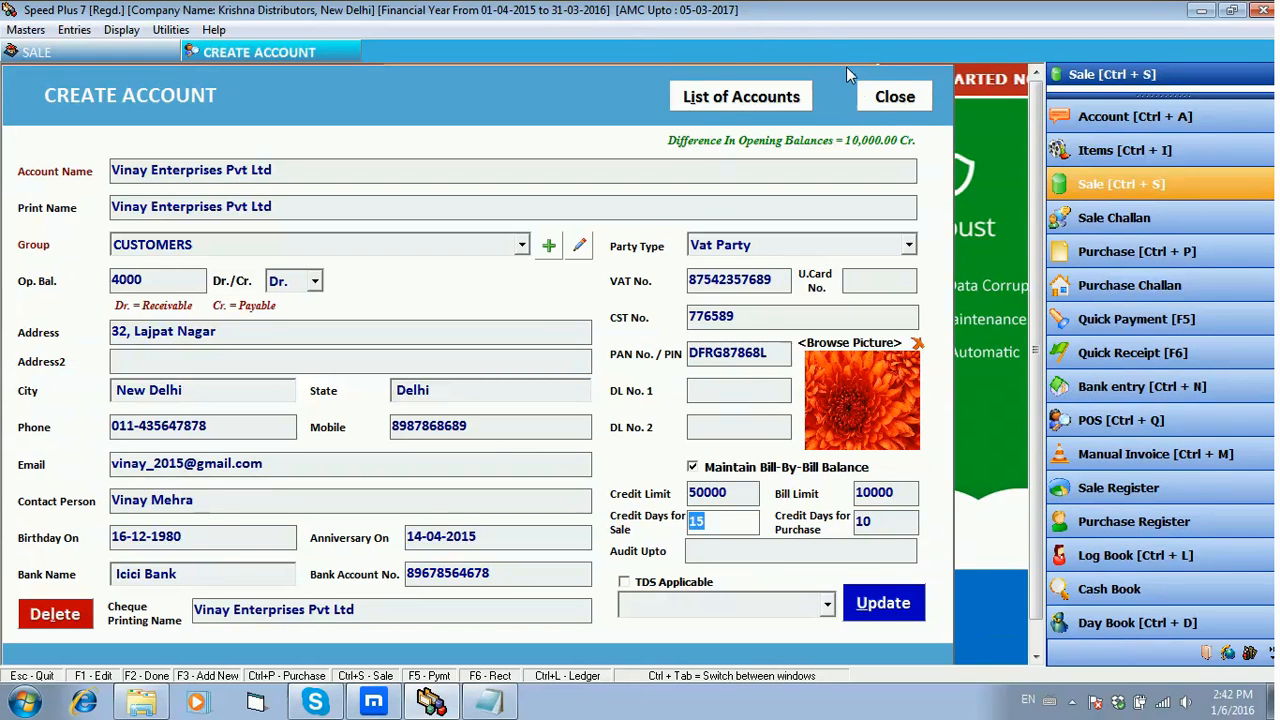
{"action": "left_click", "coordinate": [870, 92]}
{"action": "left_click", "coordinate": [652, 416]}
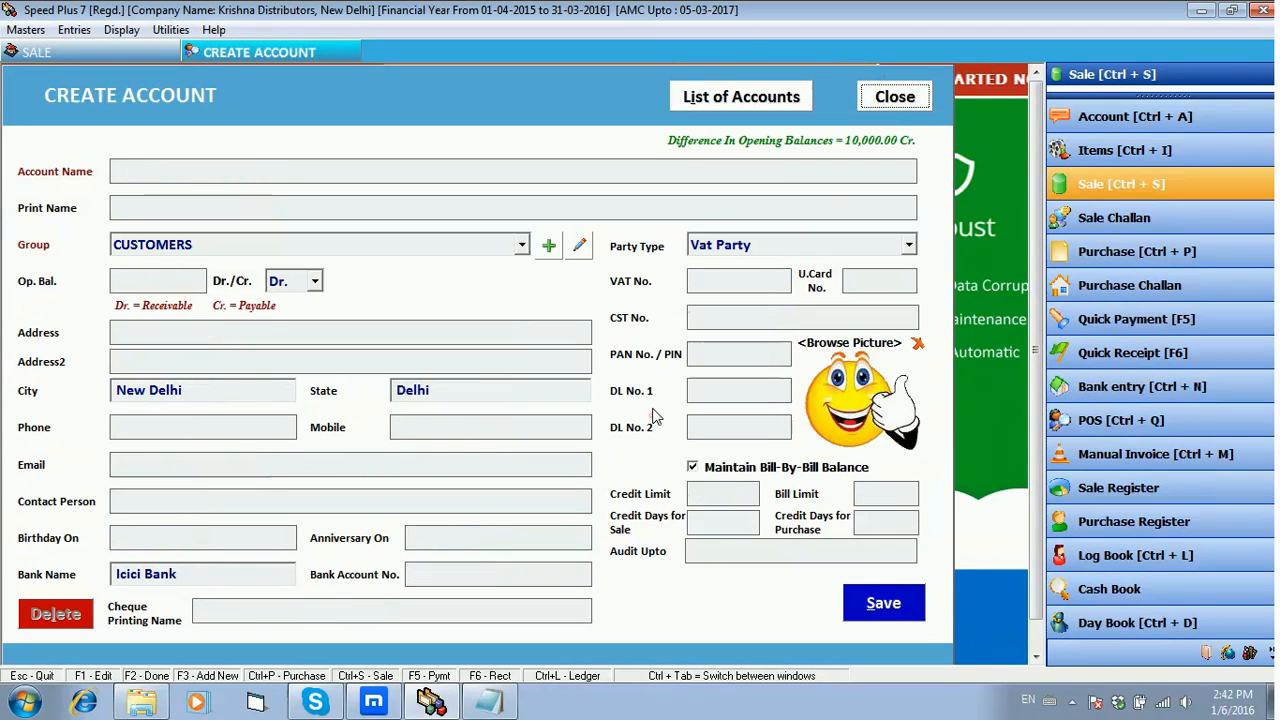
{"action": "left_click", "coordinate": [885, 108]}
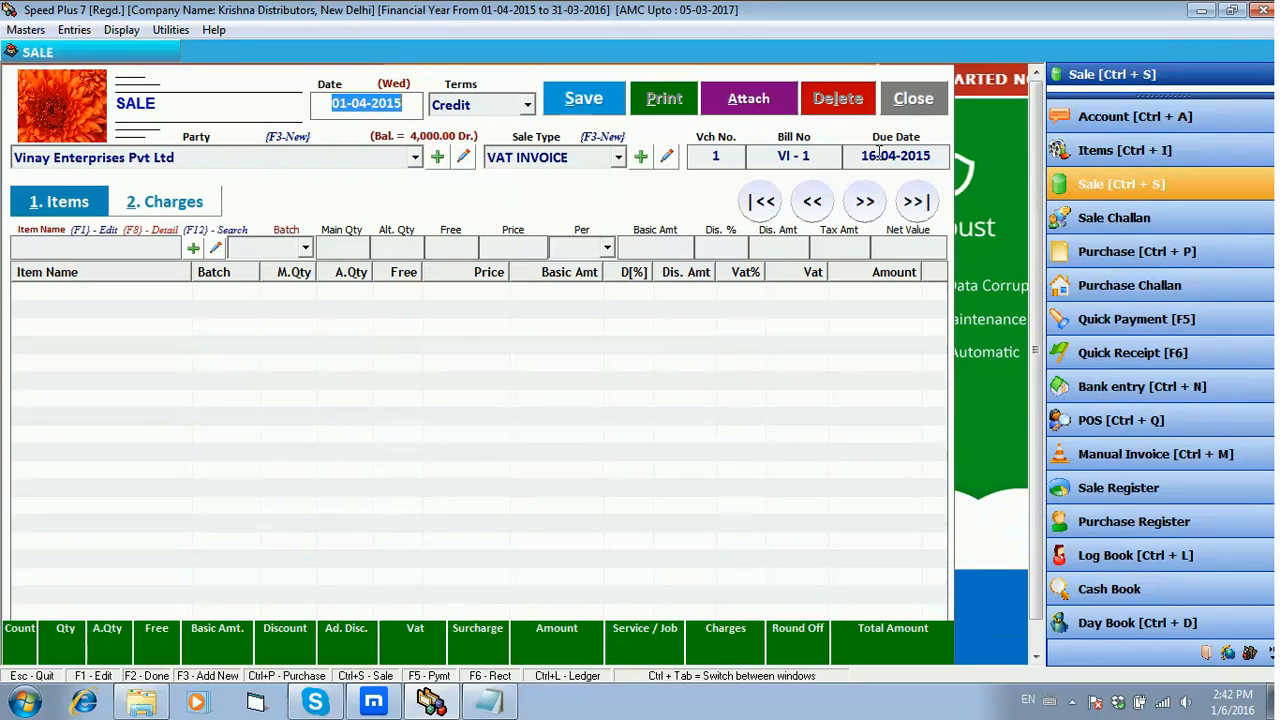
Set the bill's due date to 10-04-2015 and move on to item entry.
{"action": "left_click", "coordinate": [869, 155]}
{"action": "type", "text": "16"}
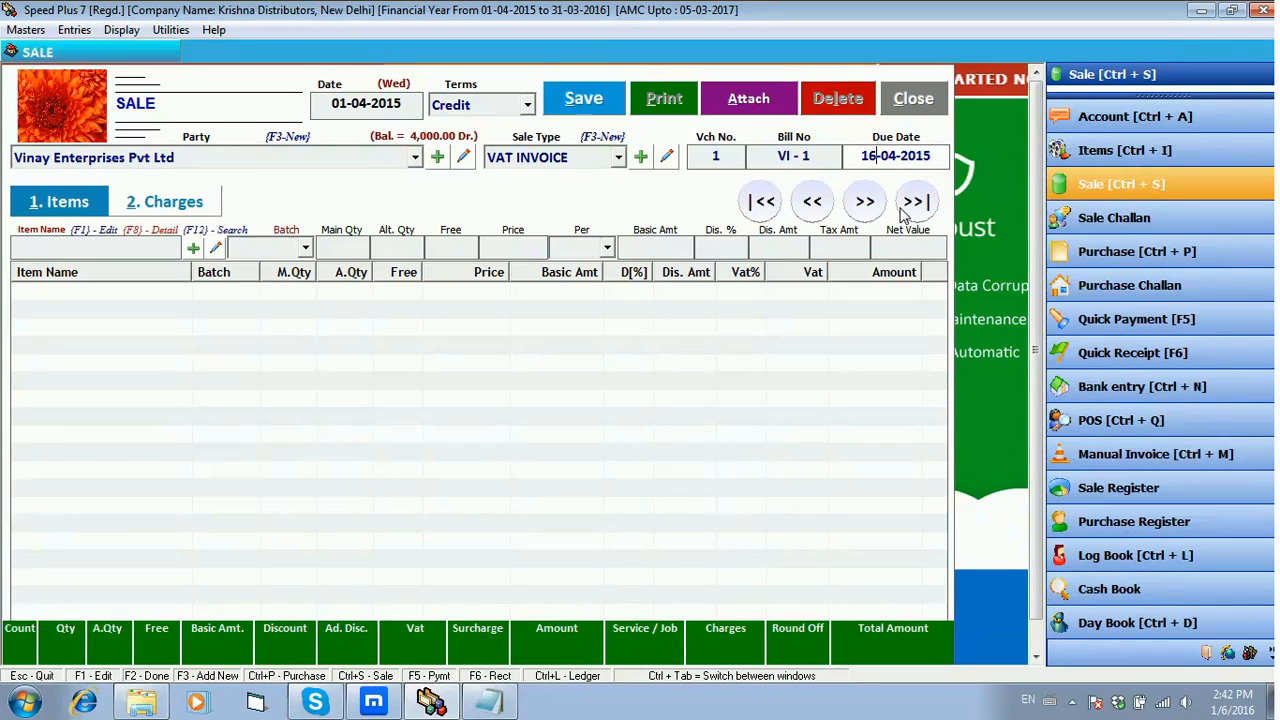
{"action": "type", "text": "0"}
{"action": "key", "text": "BackSpace"}
{"action": "key", "text": "BackSpace"}
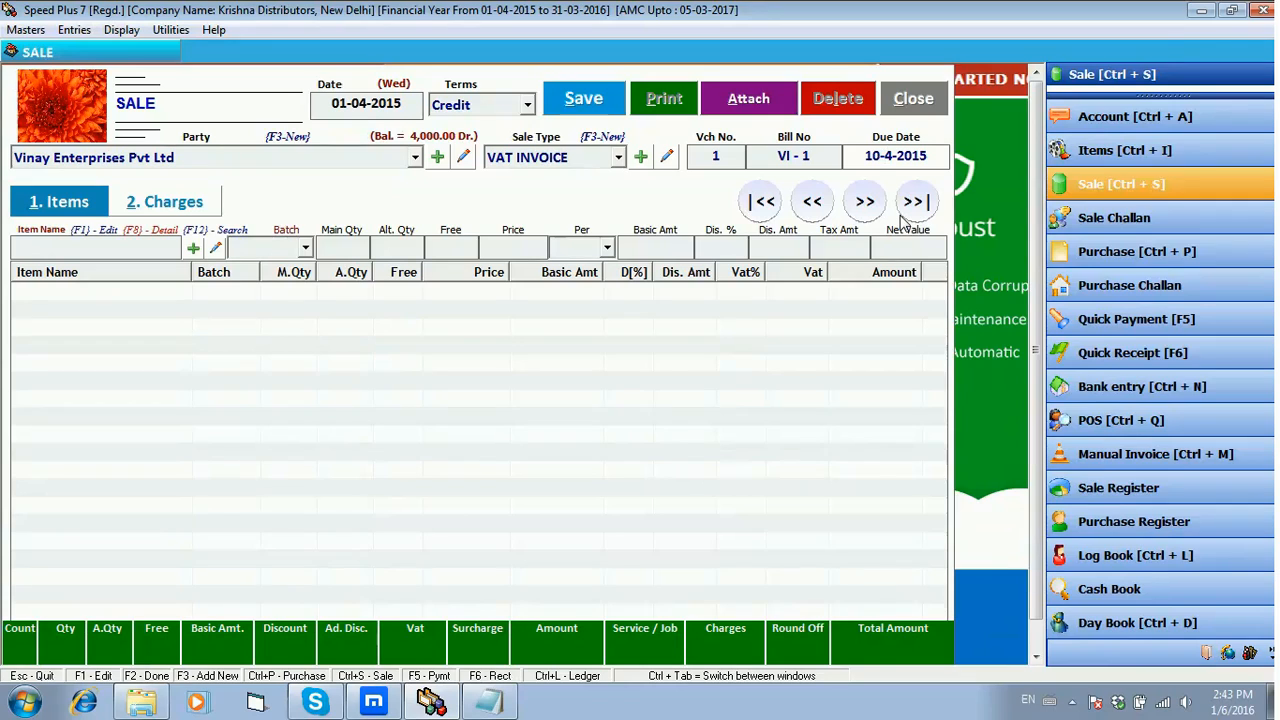
{"action": "key", "text": "Return"}
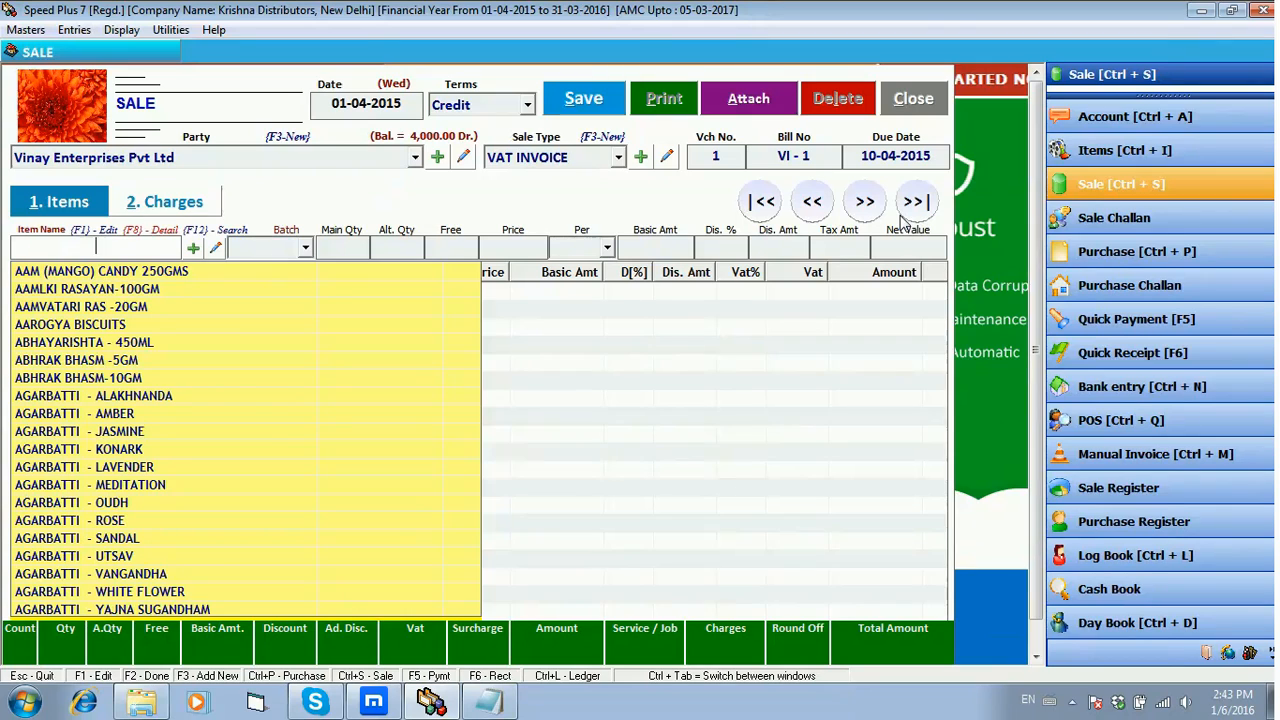
Look through the item list filtered by the initial letters r, a and h.
{"action": "type", "text": "r"}
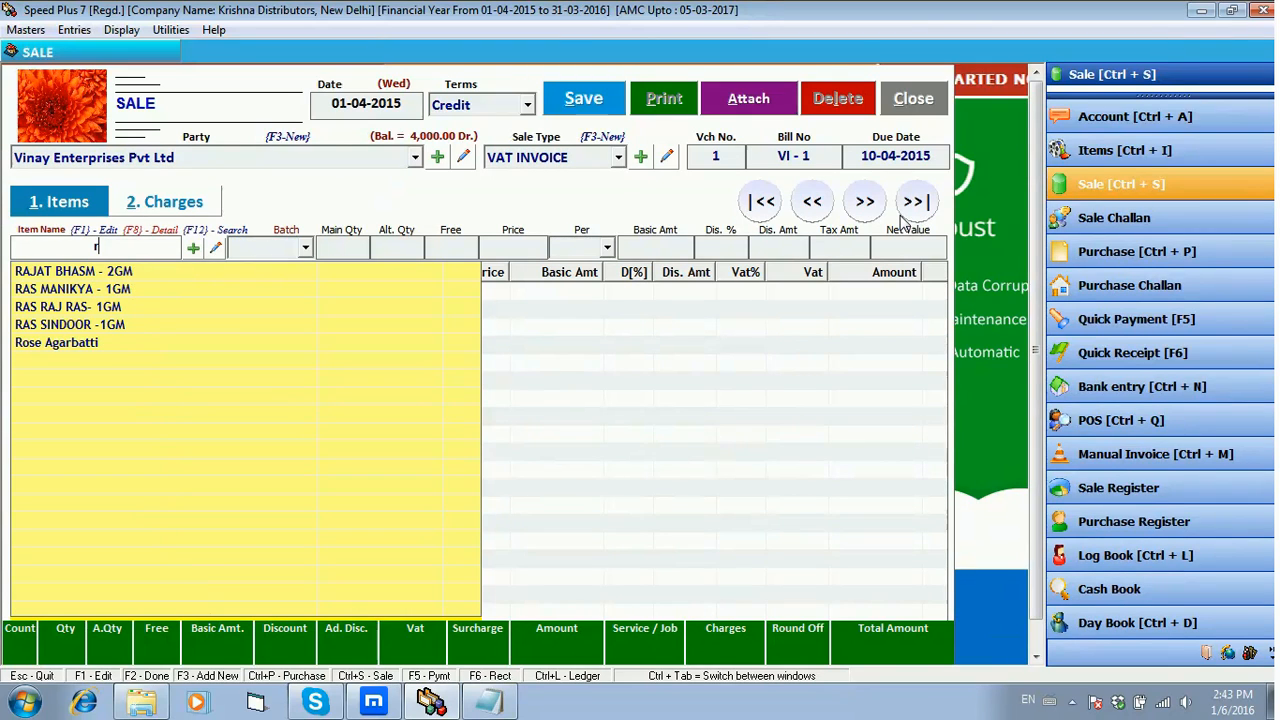
{"action": "key", "text": "BackSpace"}
{"action": "type", "text": "a"}
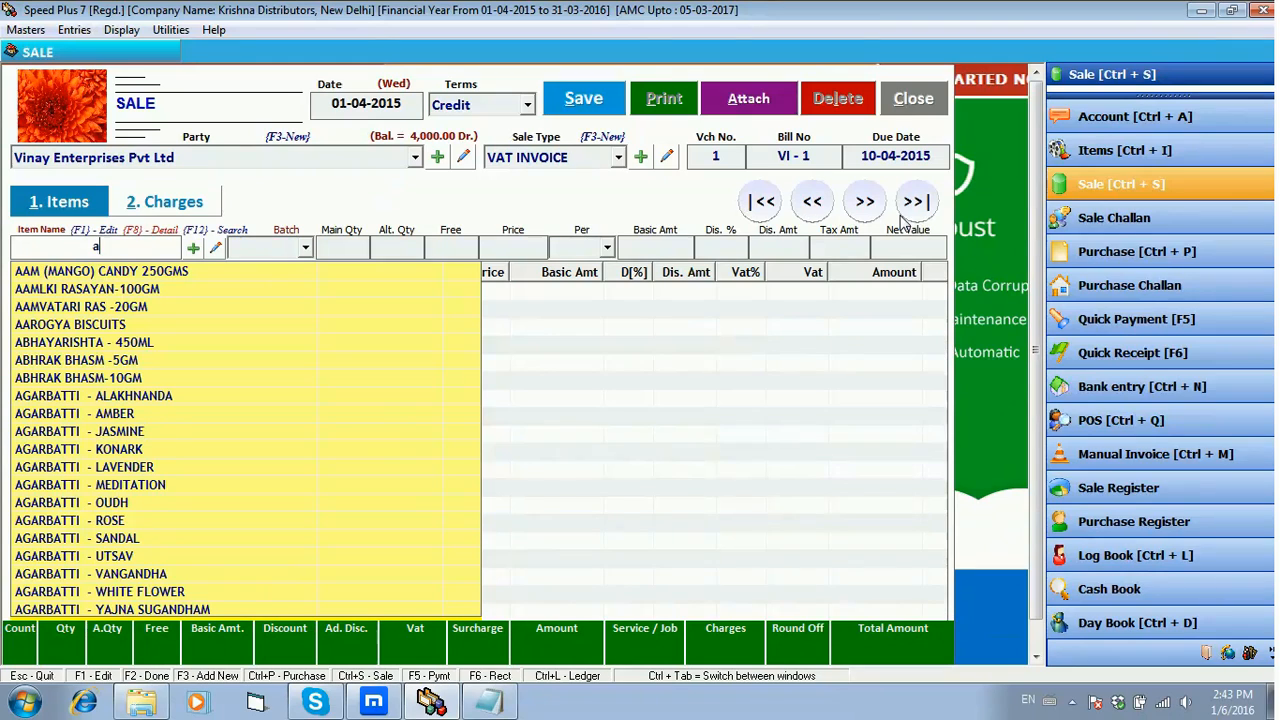
{"action": "key", "text": "BackSpace"}
{"action": "type", "text": "h"}
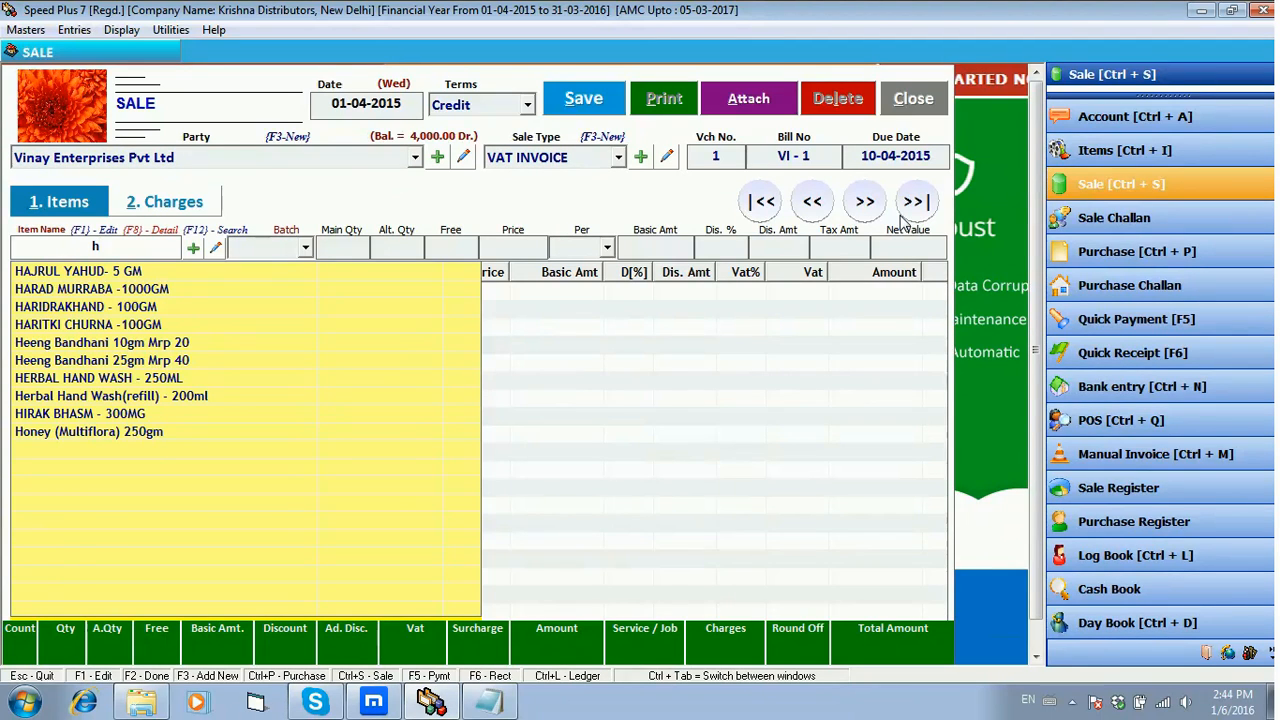
{"action": "key", "text": "BackSpace"}
Choose BADAM PAK -500GM with batch N.A. for the first bill line.
{"action": "type", "text": "bad"}
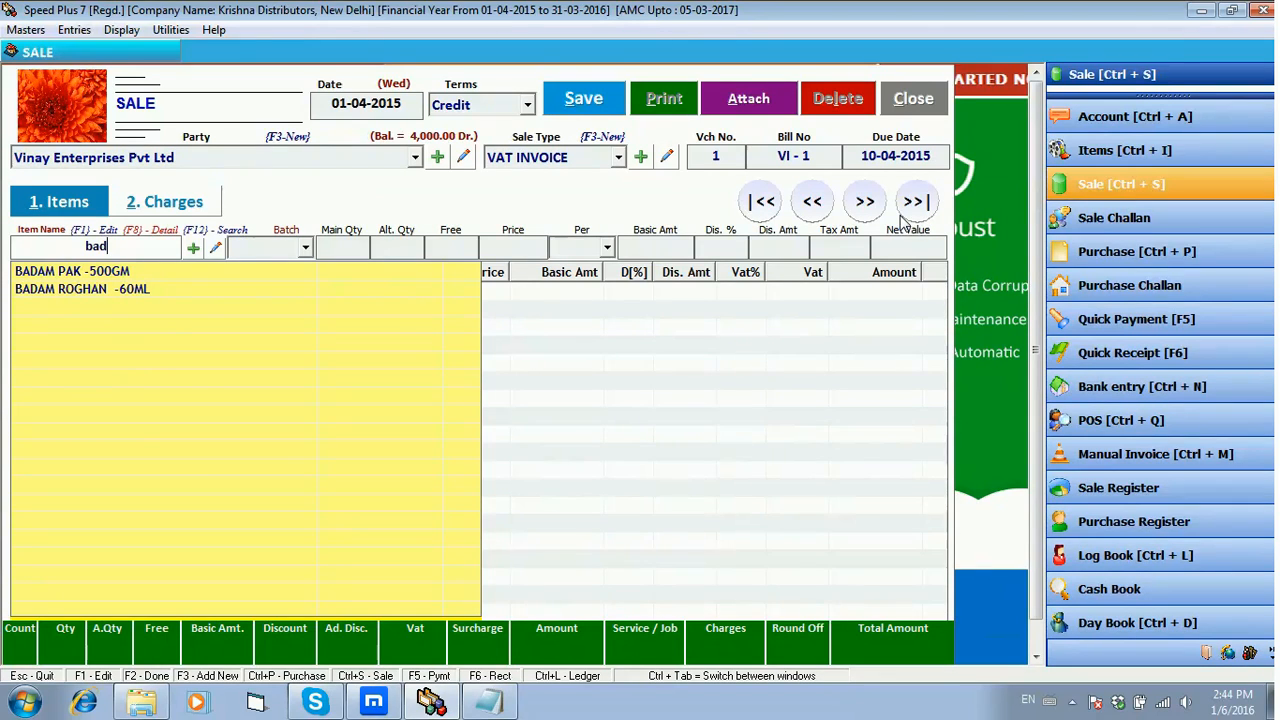
{"action": "key", "text": "Down"}
{"action": "key", "text": "Return"}
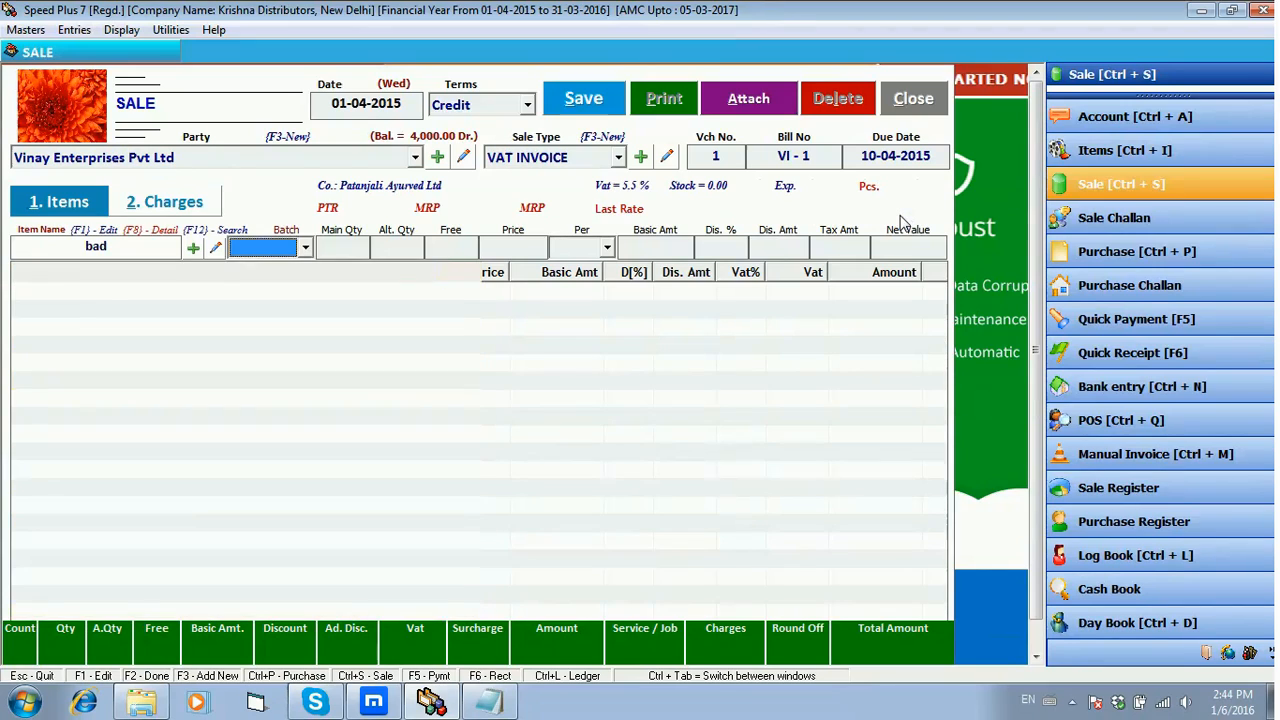
{"action": "key", "text": "Return"}
{"action": "key", "text": "Return"}
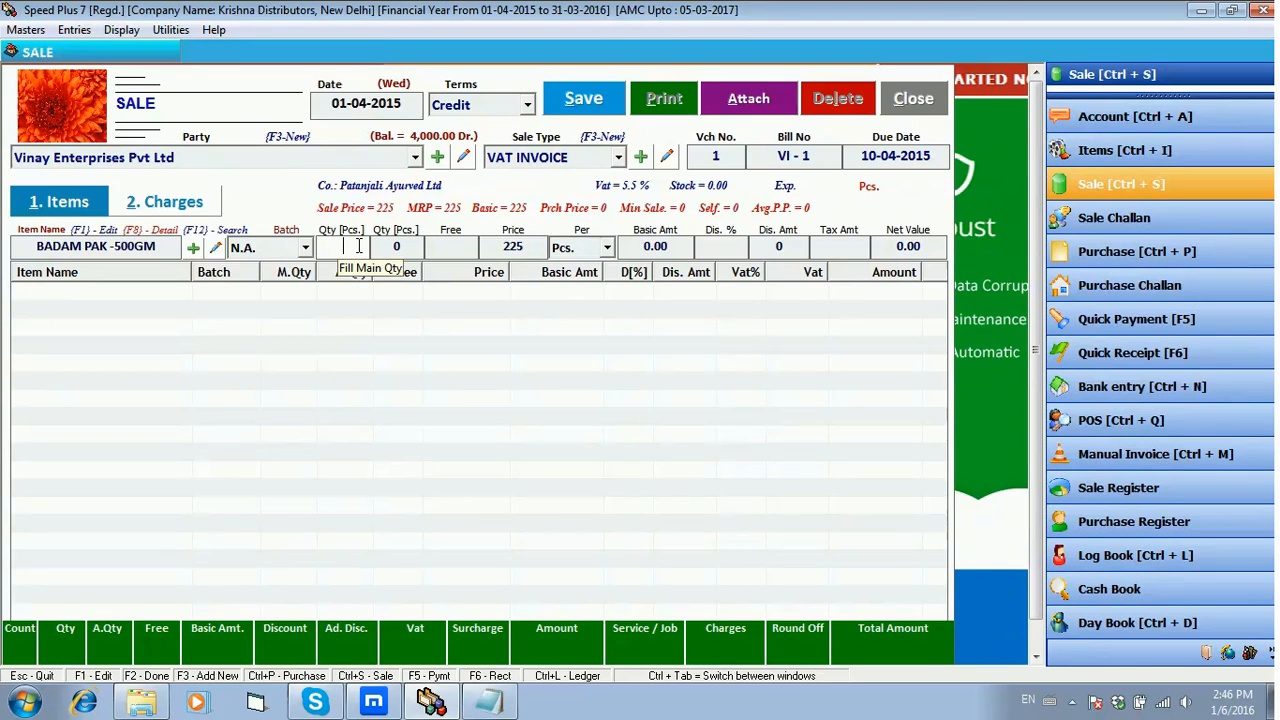
Enter a quantity of 1 with no free quantity and set the price to 220 for BADAM PAK -500GM.
{"action": "type", "text": "1"}
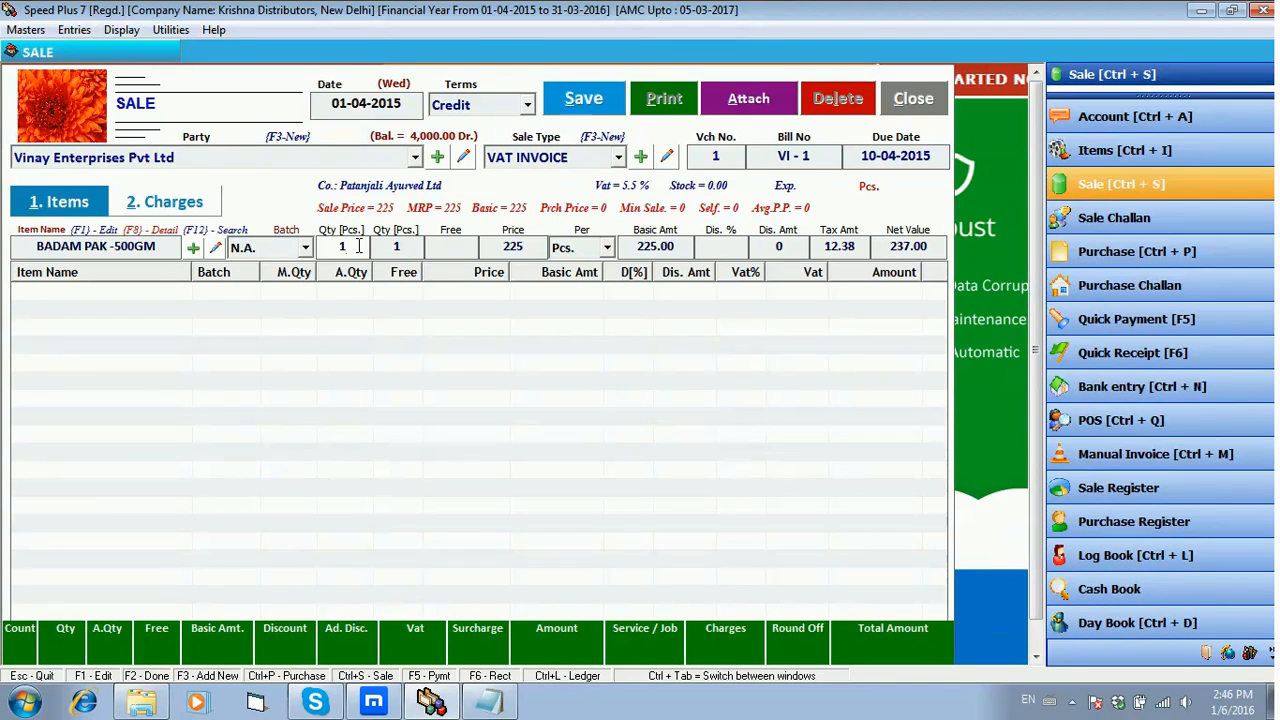
{"action": "key", "text": "Return"}
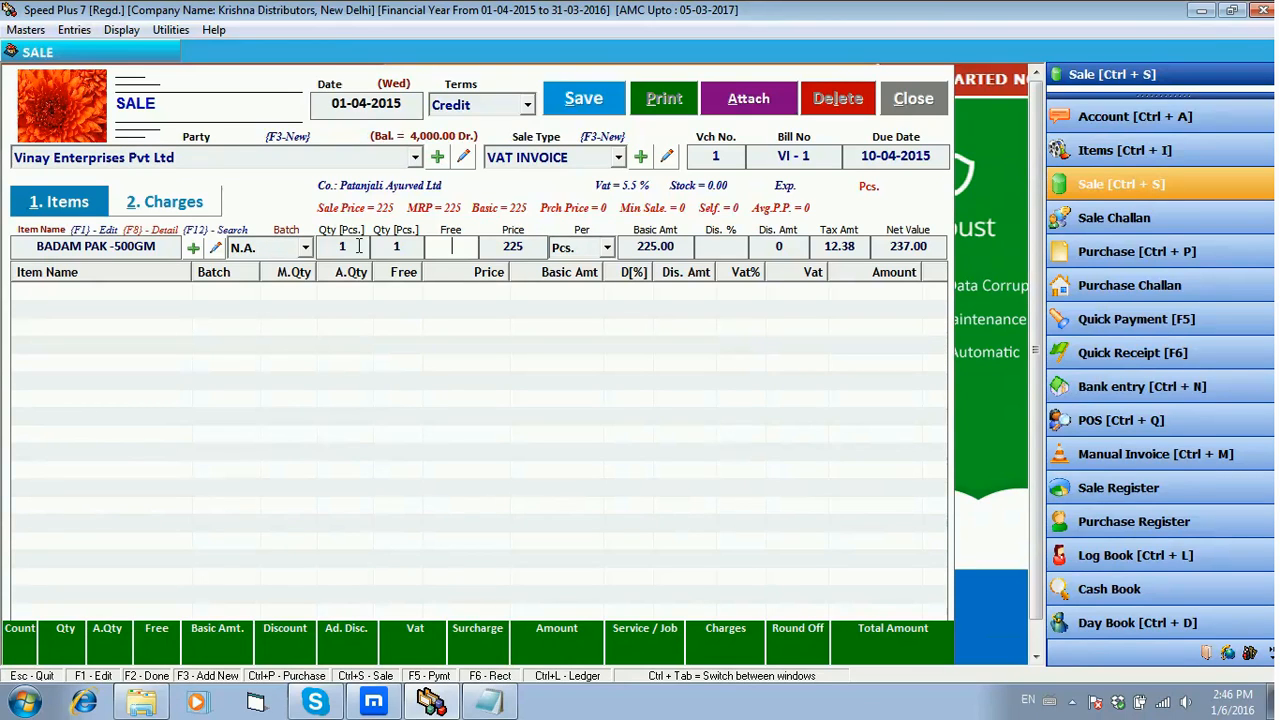
{"action": "key", "text": "Return"}
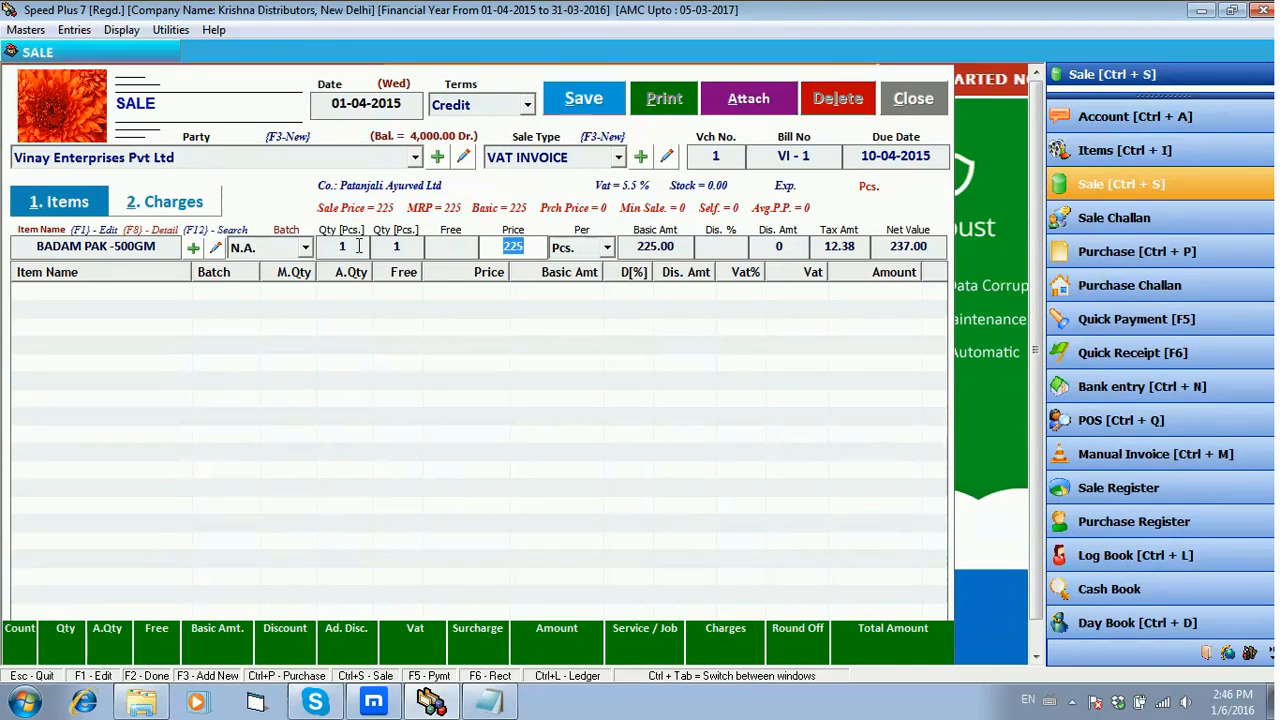
{"action": "type", "text": "220"}
{"action": "key", "text": "Return"}
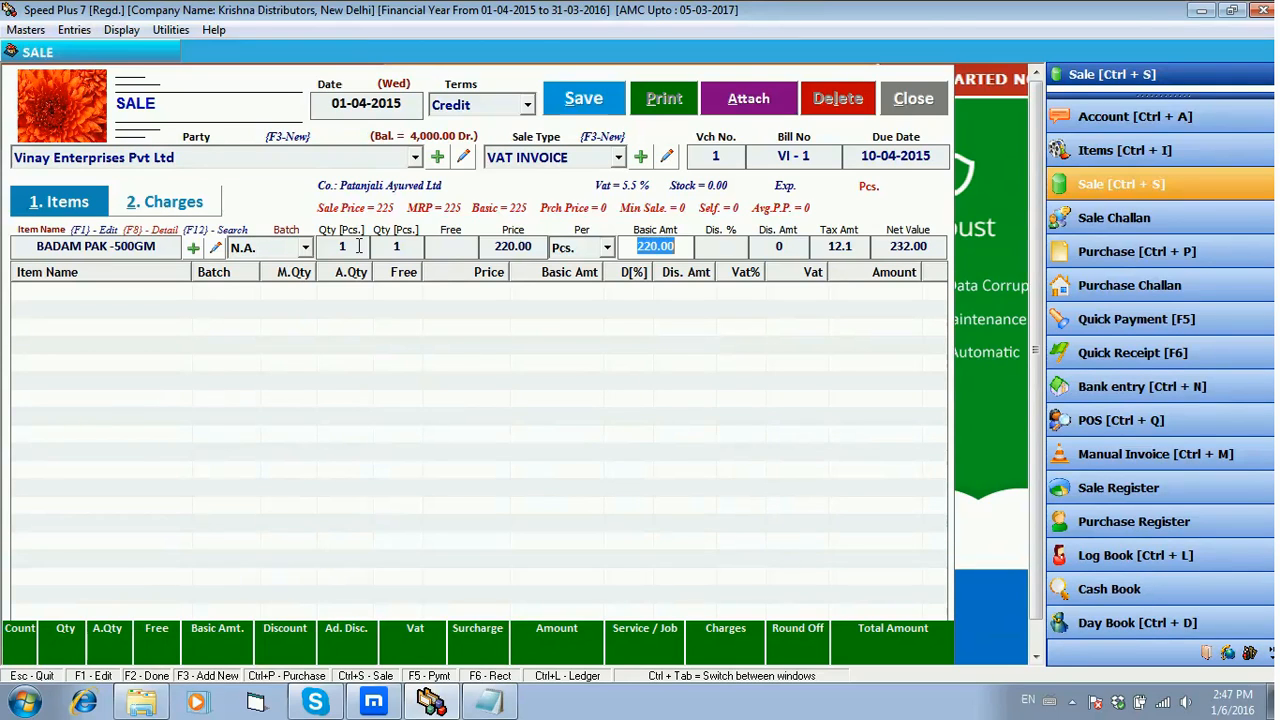
Give BADAM PAK -500GM a 10% discount and add the line to the bill.
{"action": "key", "text": "Return"}
{"action": "type", "text": "10"}
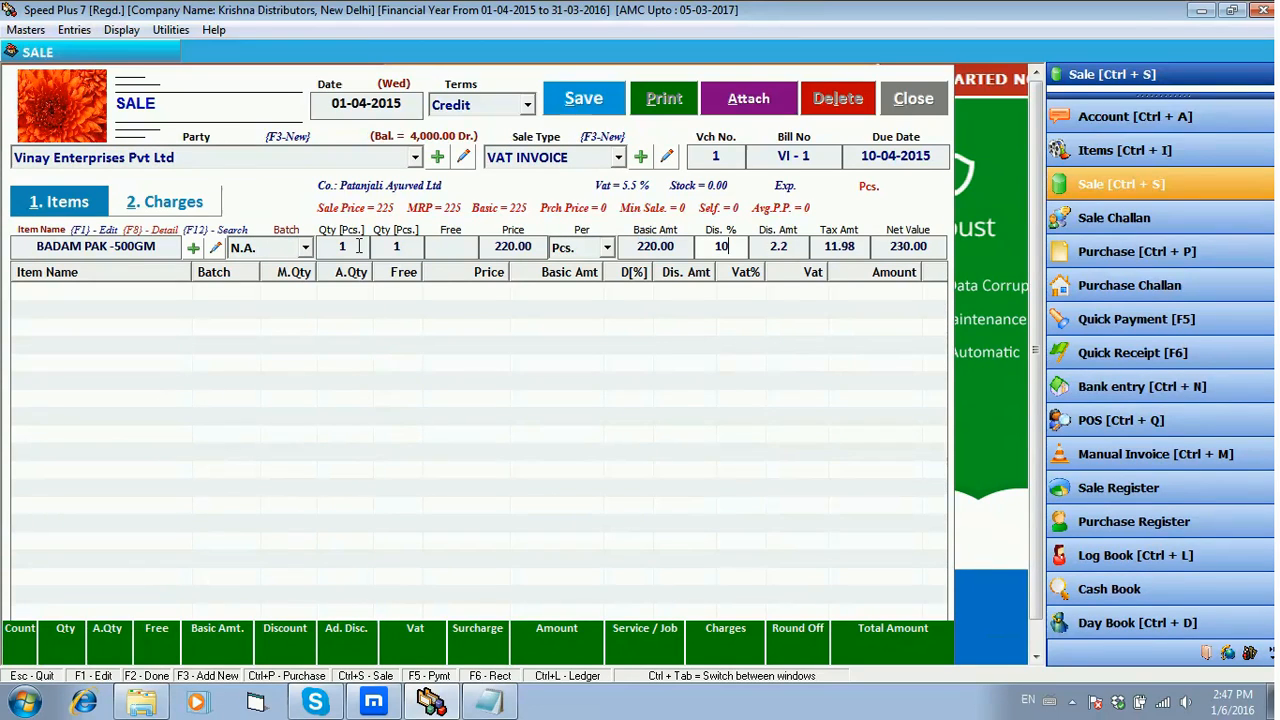
{"action": "key", "text": "Return"}
{"action": "key", "text": "Return"}
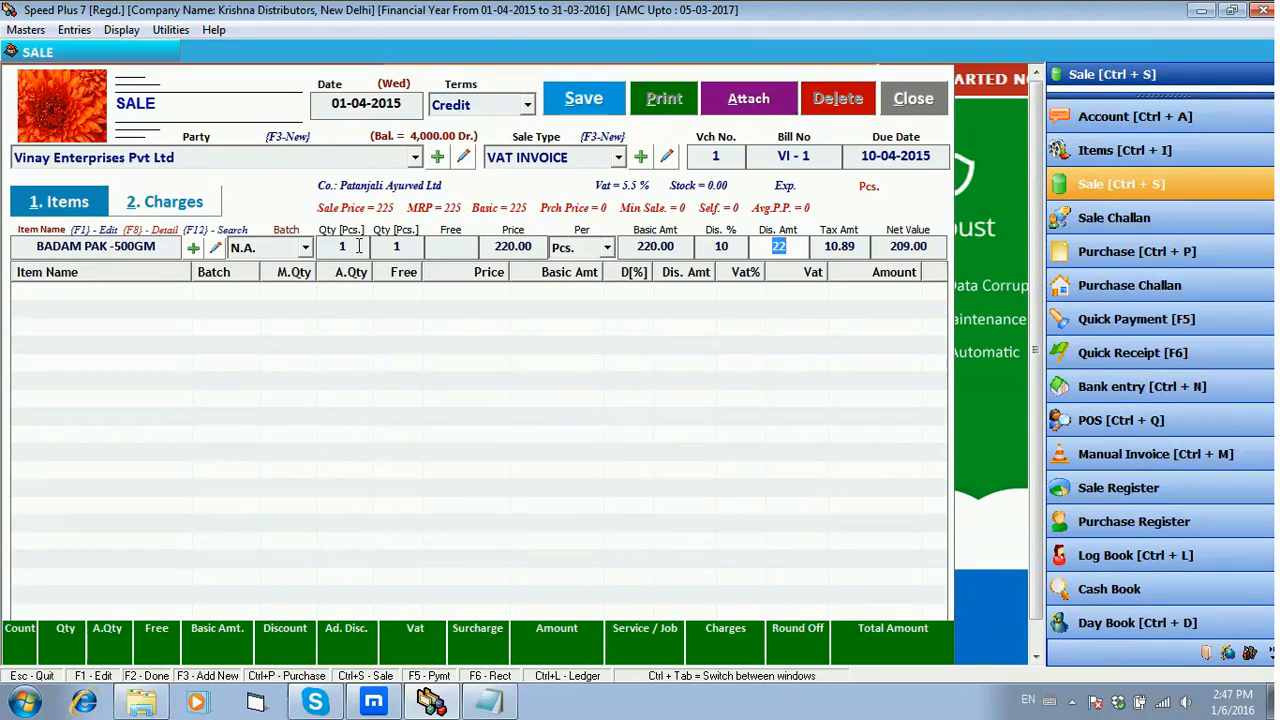
{"action": "key", "text": "Return"}
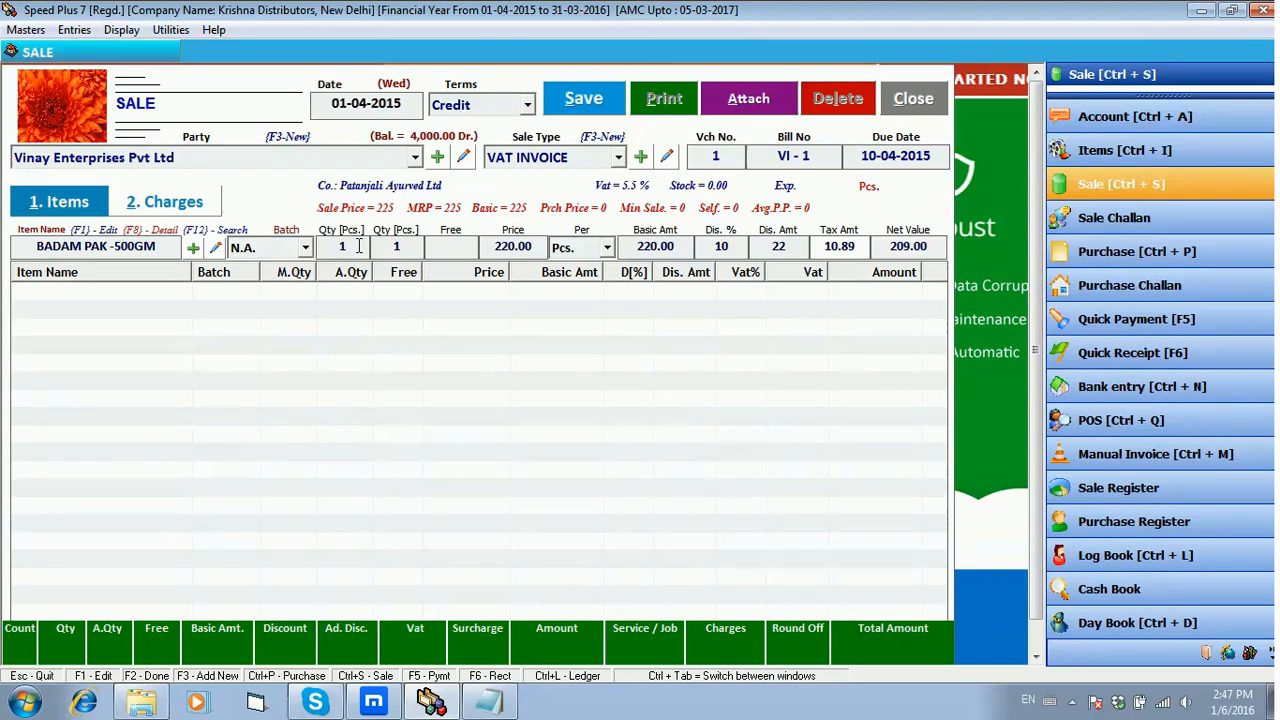
{"action": "key", "text": "Return"}
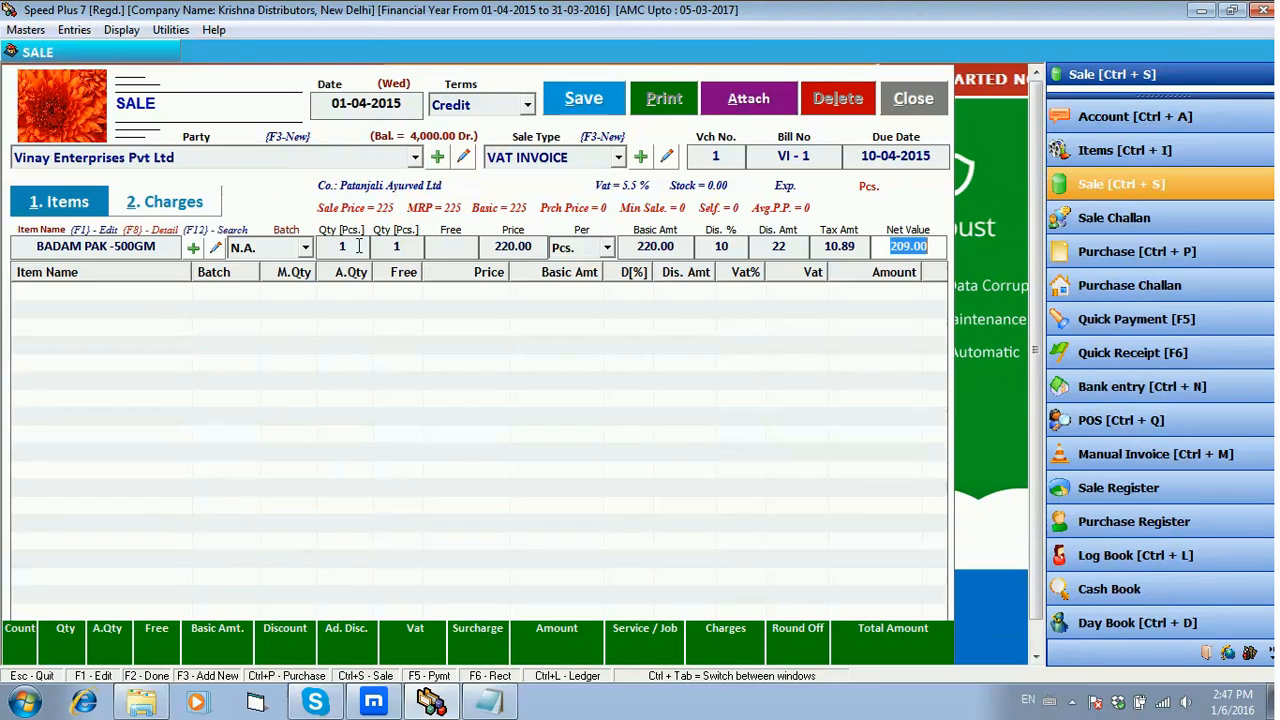
{"action": "key", "text": "Return"}
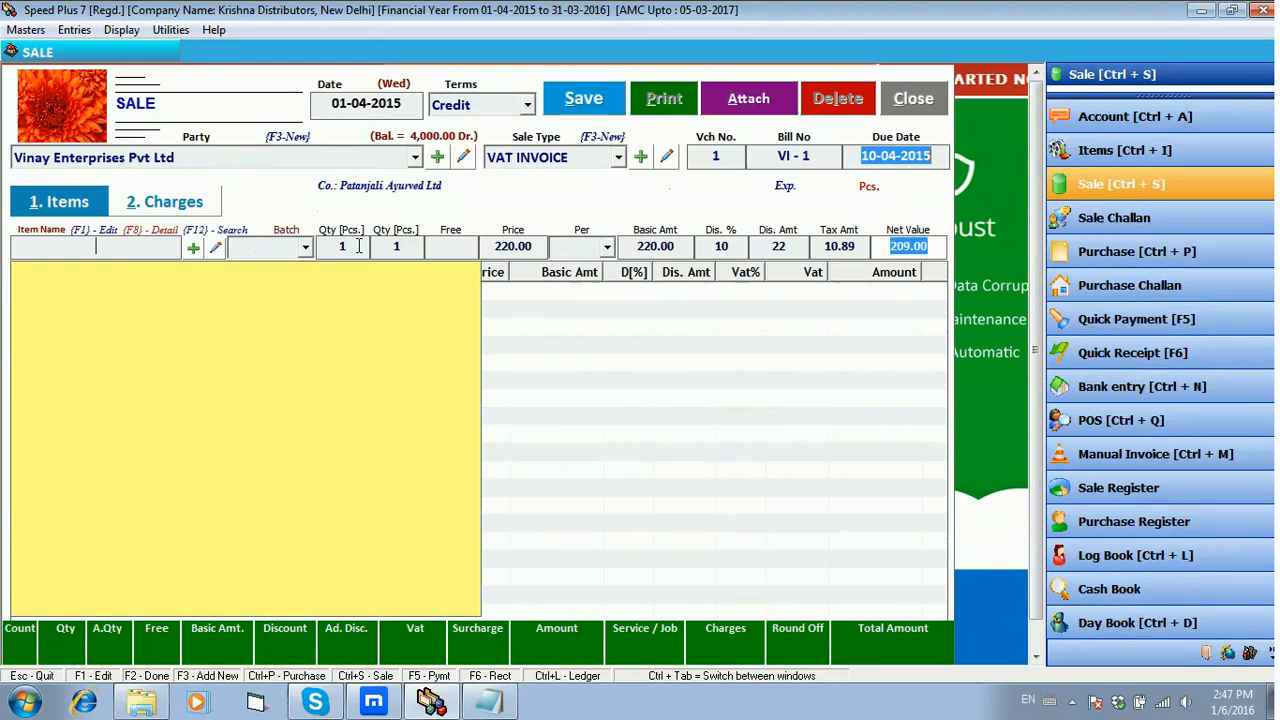
{"action": "key", "text": "Escape"}
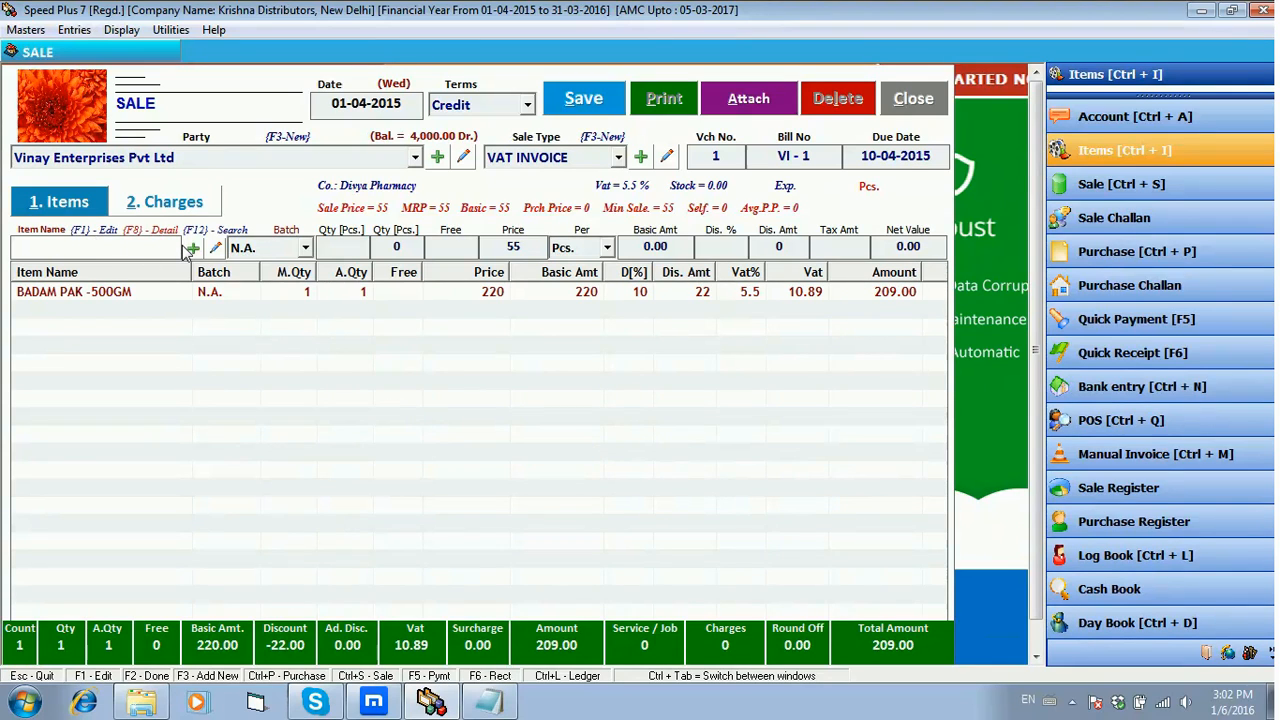
Search the item list for Knorr Tomato Soup by name and by its short name kts, then clear the search.
{"action": "type", "text": "kno"}
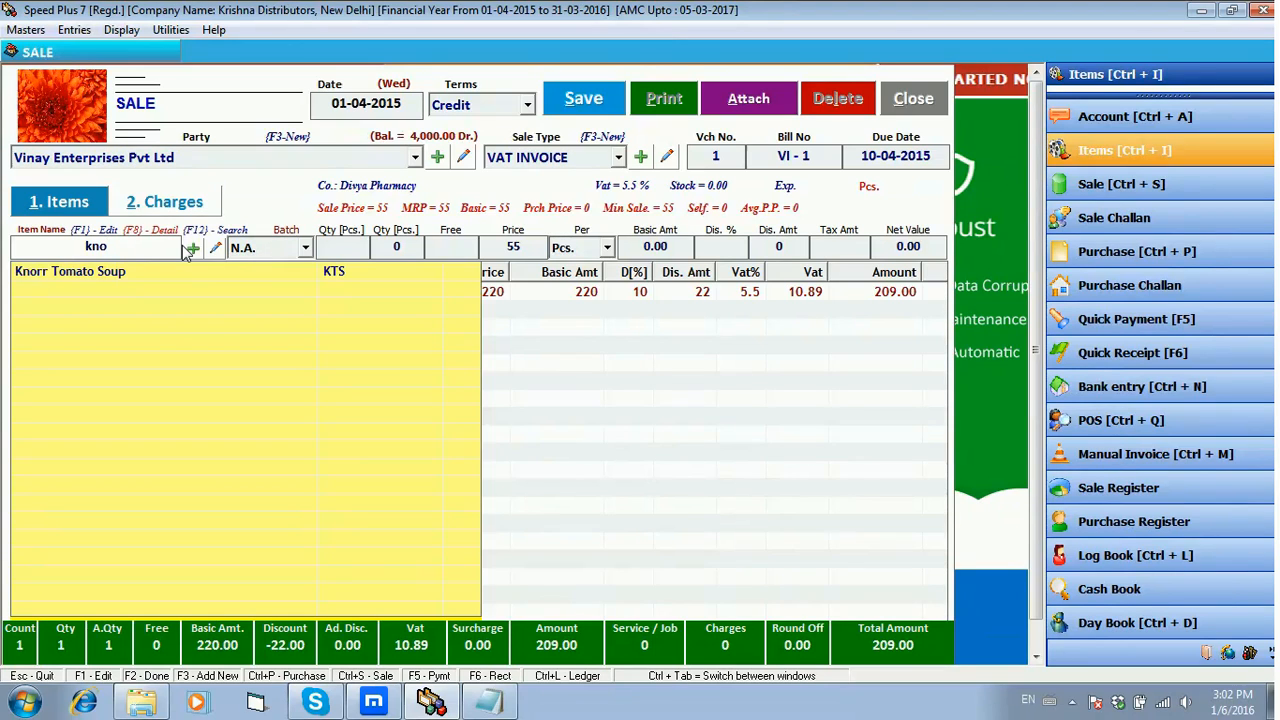
{"action": "type", "text": "rr"}
{"action": "key", "text": "BackSpace"}
{"action": "key", "text": "BackSpace"}
{"action": "key", "text": "BackSpace"}
{"action": "key", "text": "BackSpace"}
{"action": "key", "text": "BackSpace"}
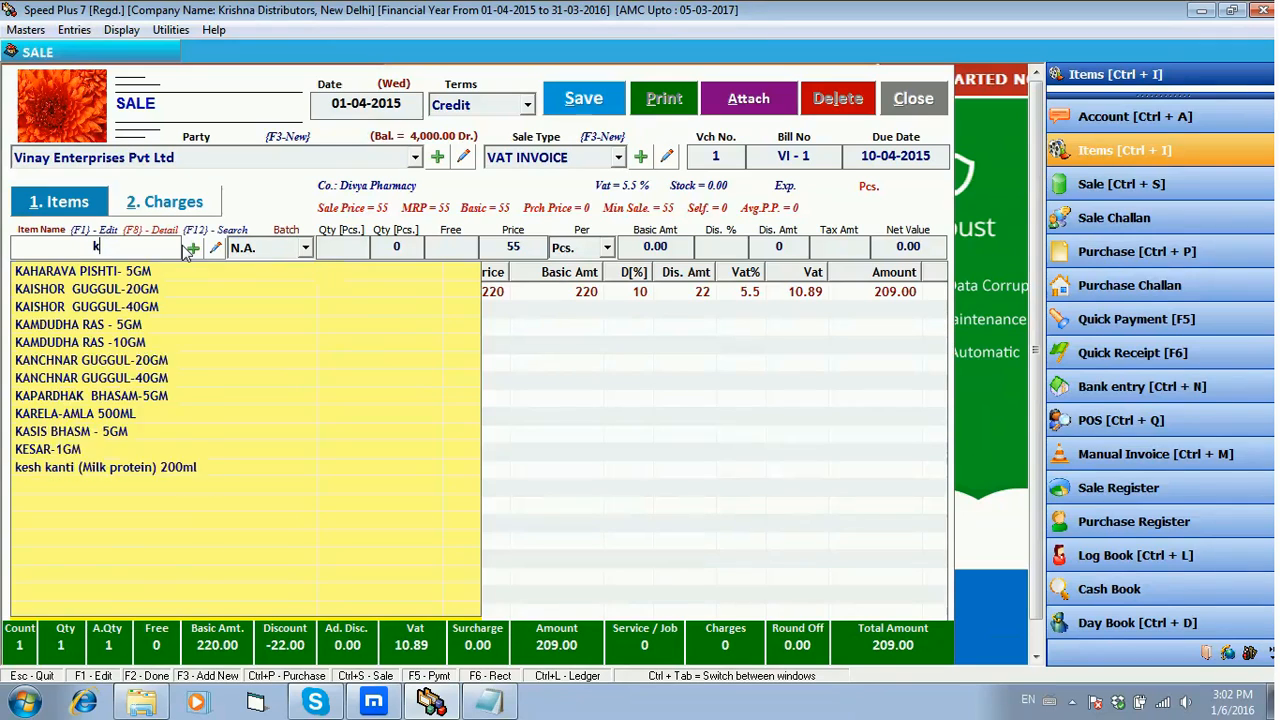
{"action": "type", "text": "kts"}
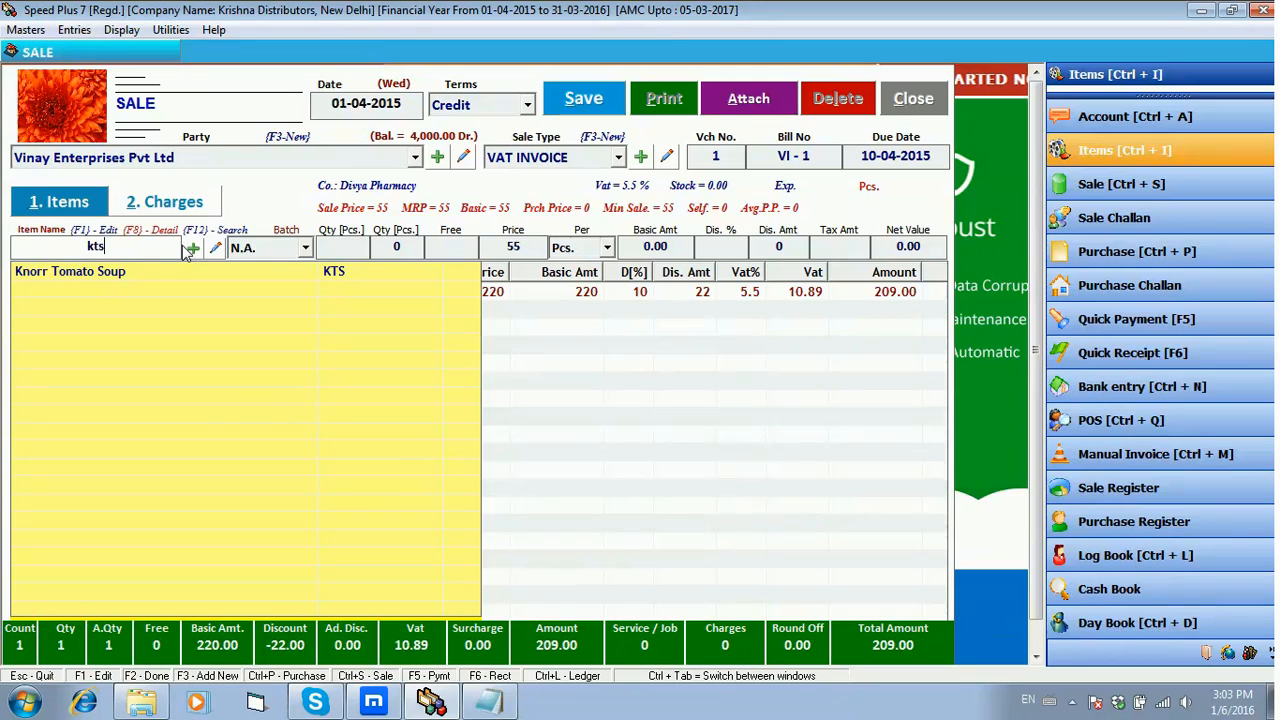
{"action": "key", "text": "BackSpace"}
{"action": "key", "text": "BackSpace"}
{"action": "key", "text": "BackSpace"}
Select AGARBATTI - ALAKHNANDA by item code 10010 and enter a quantity of 1, keeping its default price.
{"action": "type", "text": "1001"}
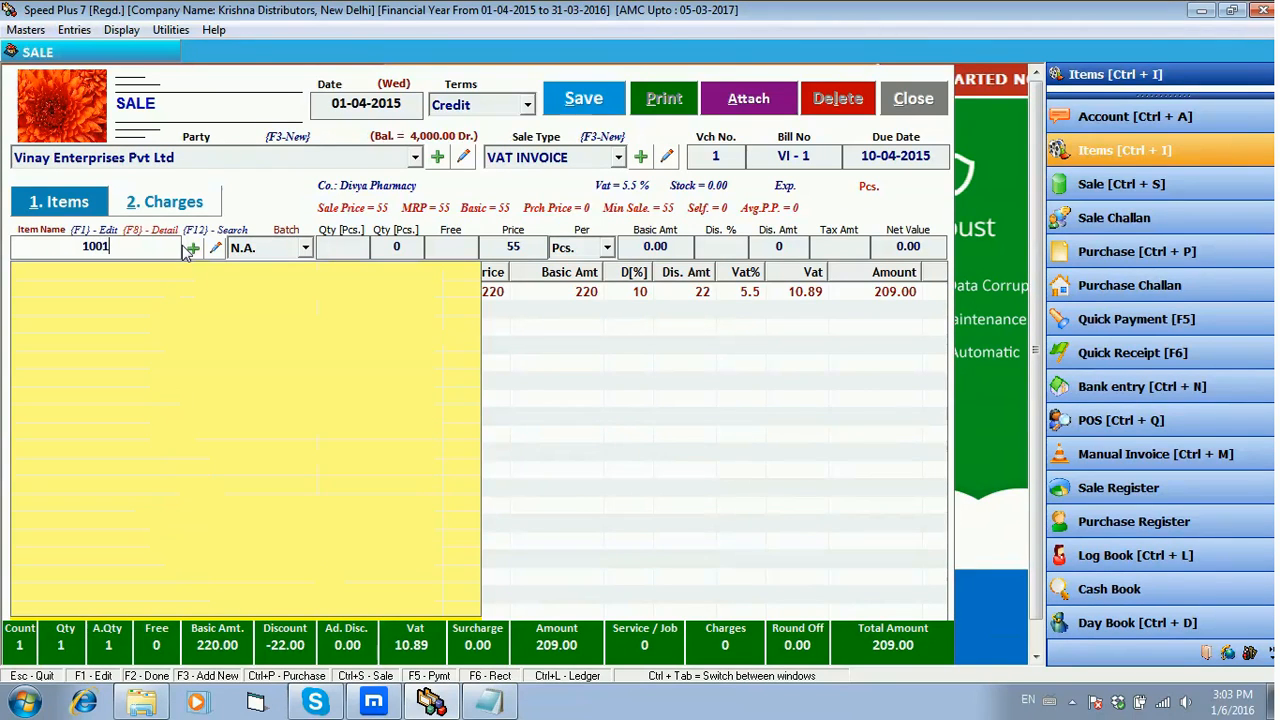
{"action": "type", "text": "0"}
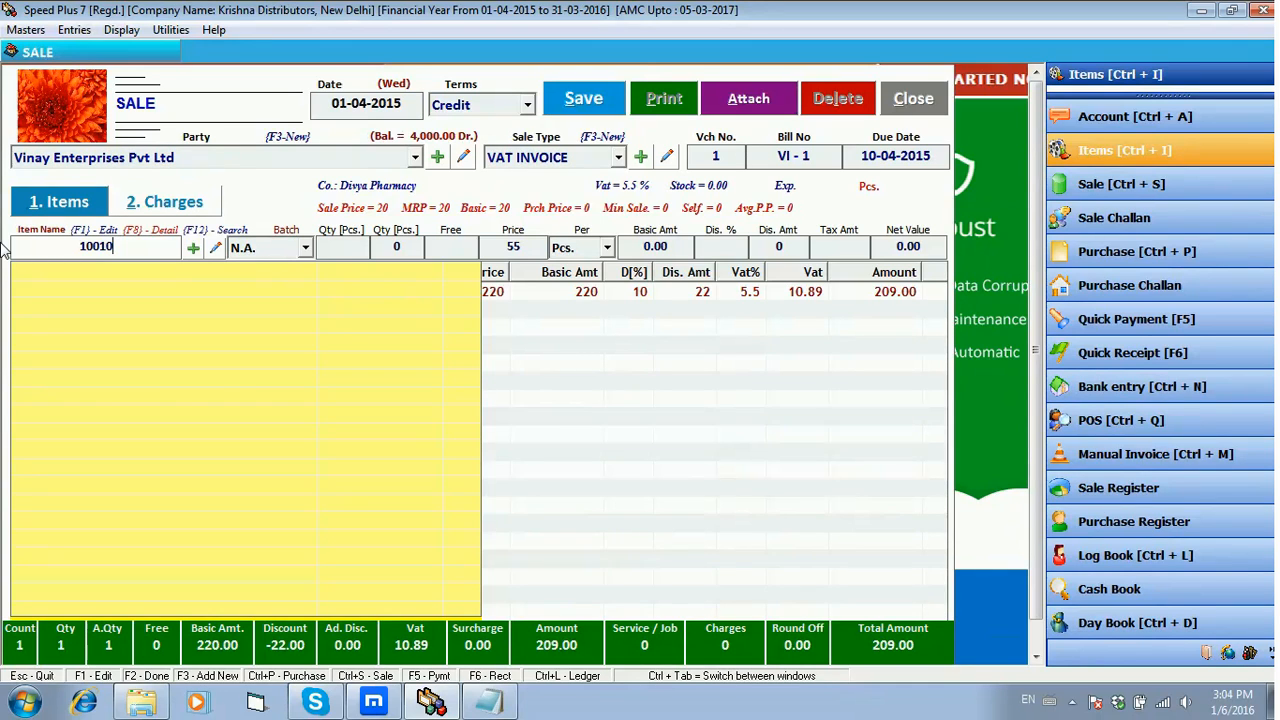
{"action": "key", "text": "Return"}
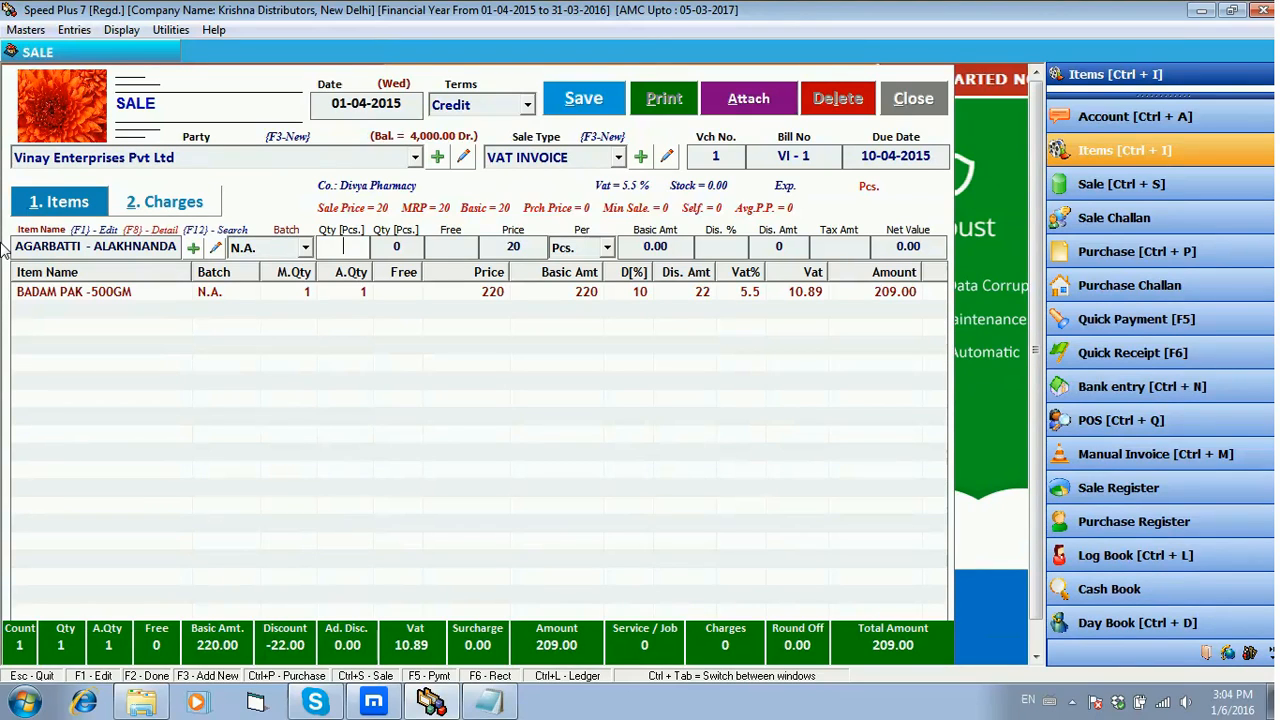
{"action": "type", "text": "1"}
{"action": "key", "text": "Return"}
{"action": "key", "text": "Return"}
{"action": "key", "text": "Return"}
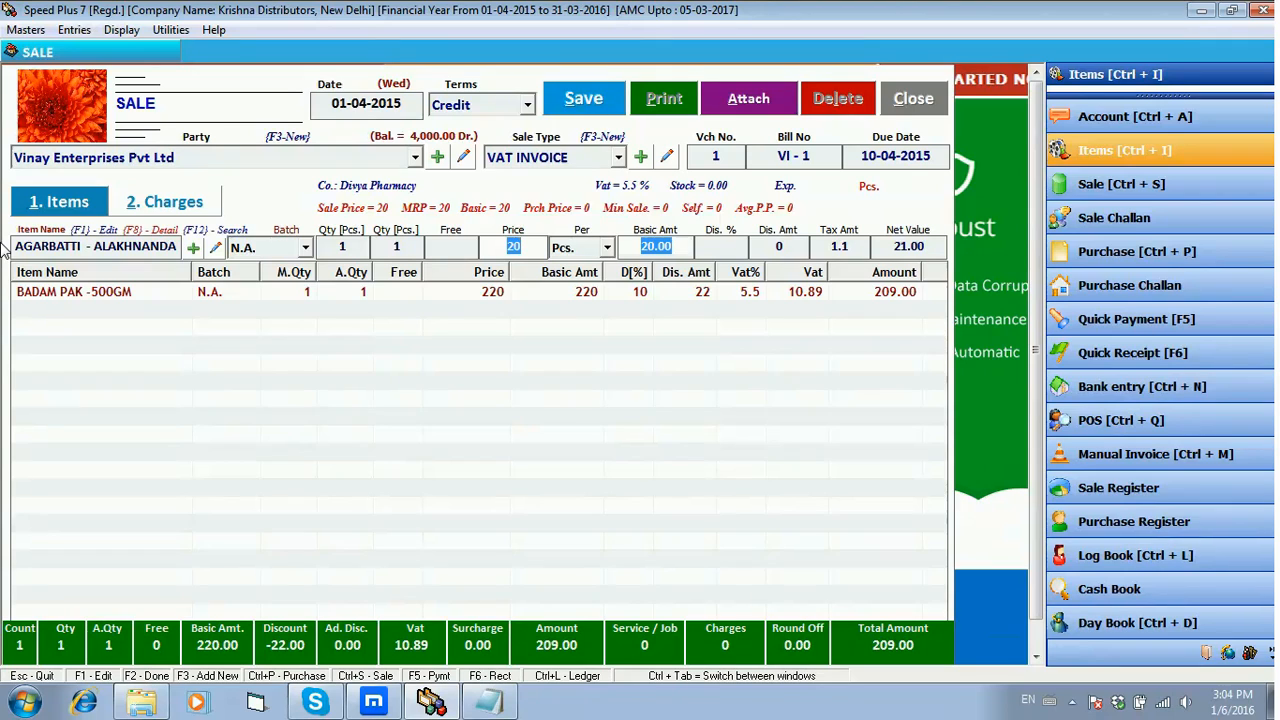
{"action": "key", "text": "Return"}
{"action": "key", "text": "Return"}
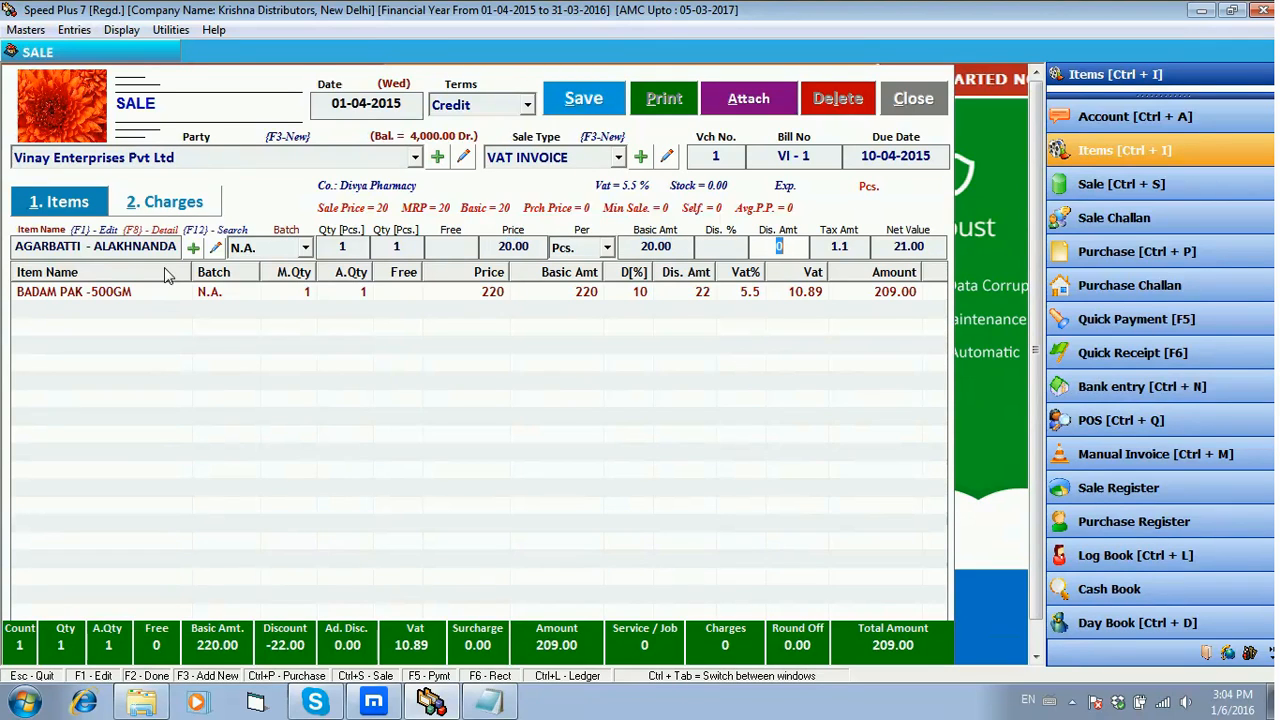
Give AGARBATTI - ALAKHNANDA a 5% discount and add the line to the bill.
{"action": "left_click", "coordinate": [714, 247]}
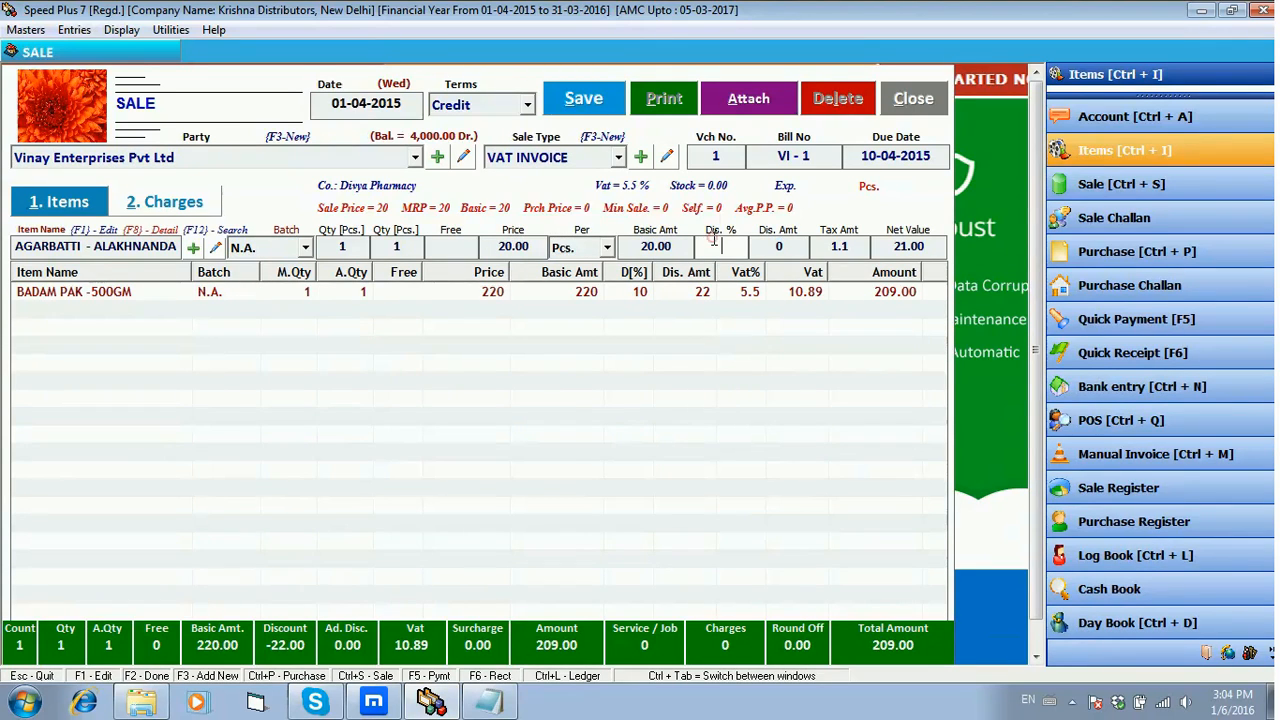
{"action": "type", "text": "5"}
{"action": "key", "text": "Return"}
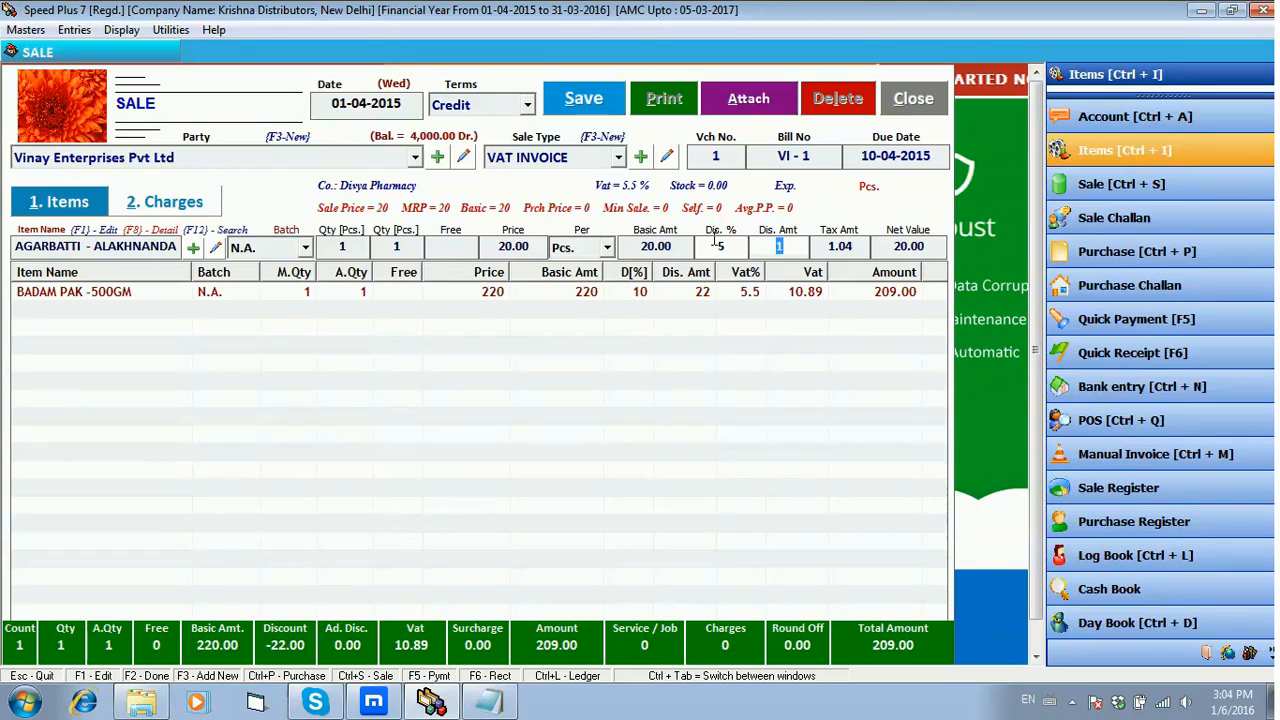
{"action": "key", "text": "Return"}
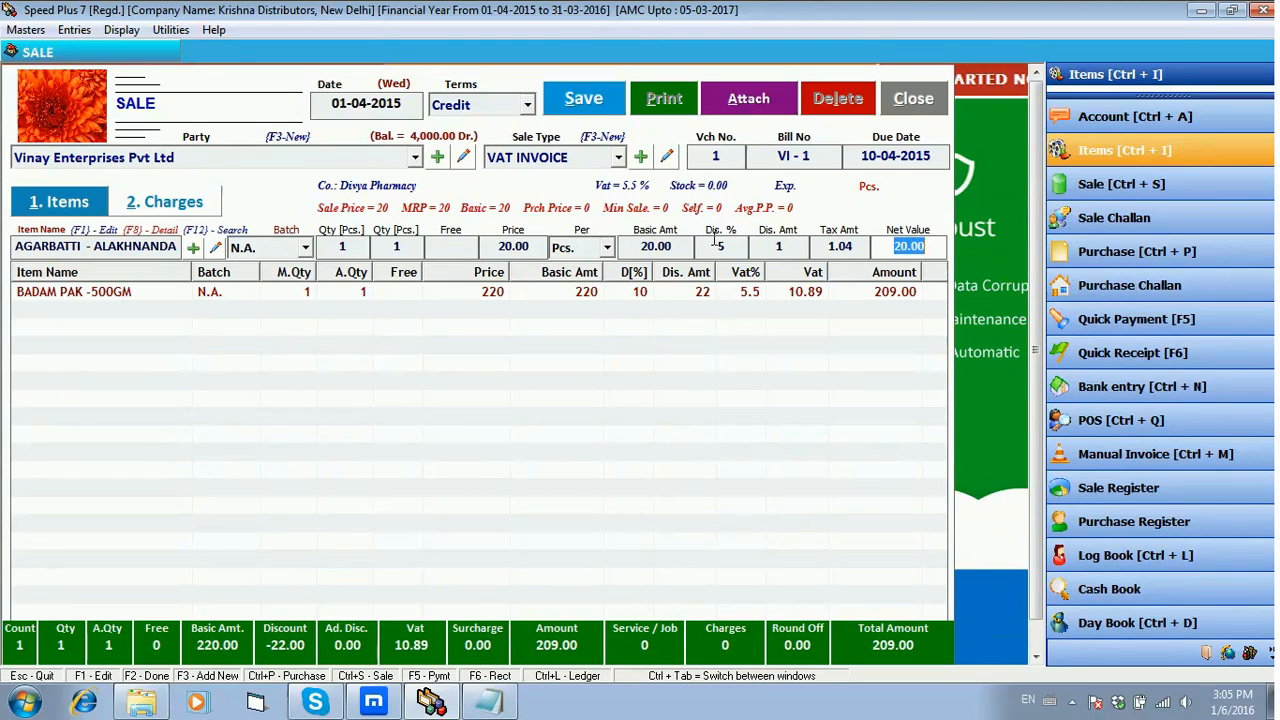
{"action": "key", "text": "Return"}
{"action": "key", "text": "Escape"}
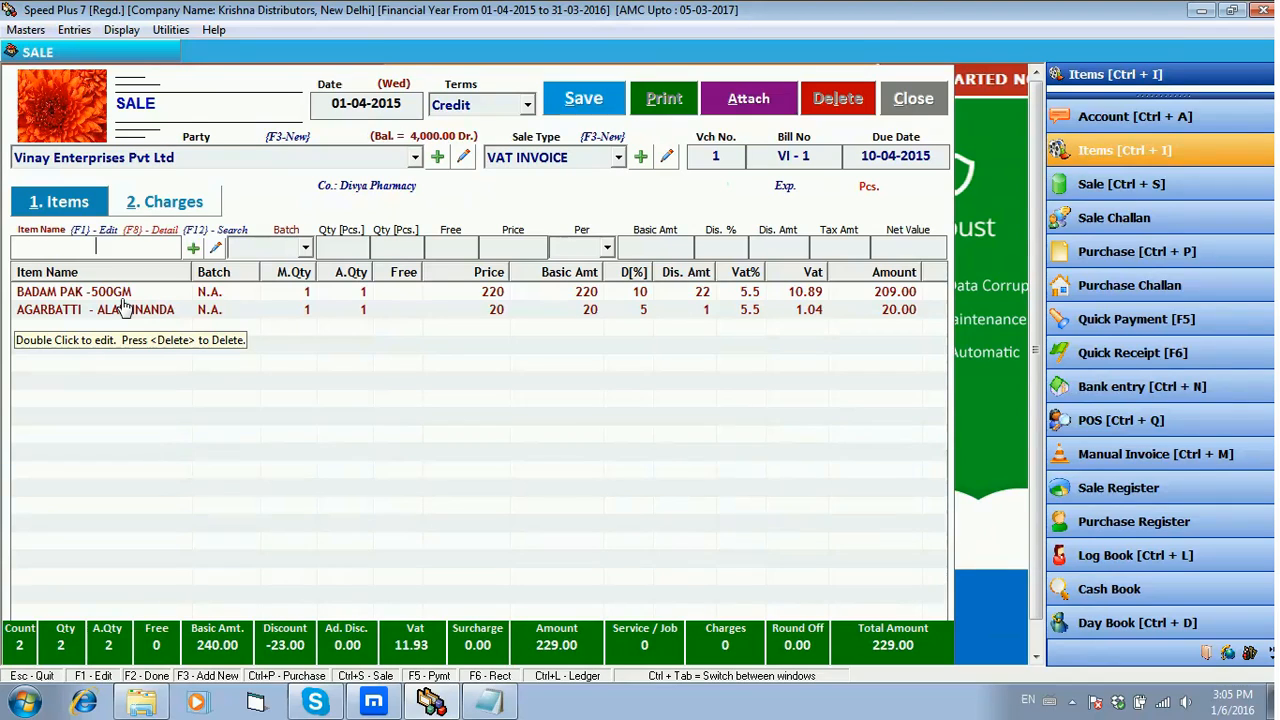
Select Knorr Tomato Soup as the next bill item by its short name kts.
{"action": "left_click", "coordinate": [113, 245]}
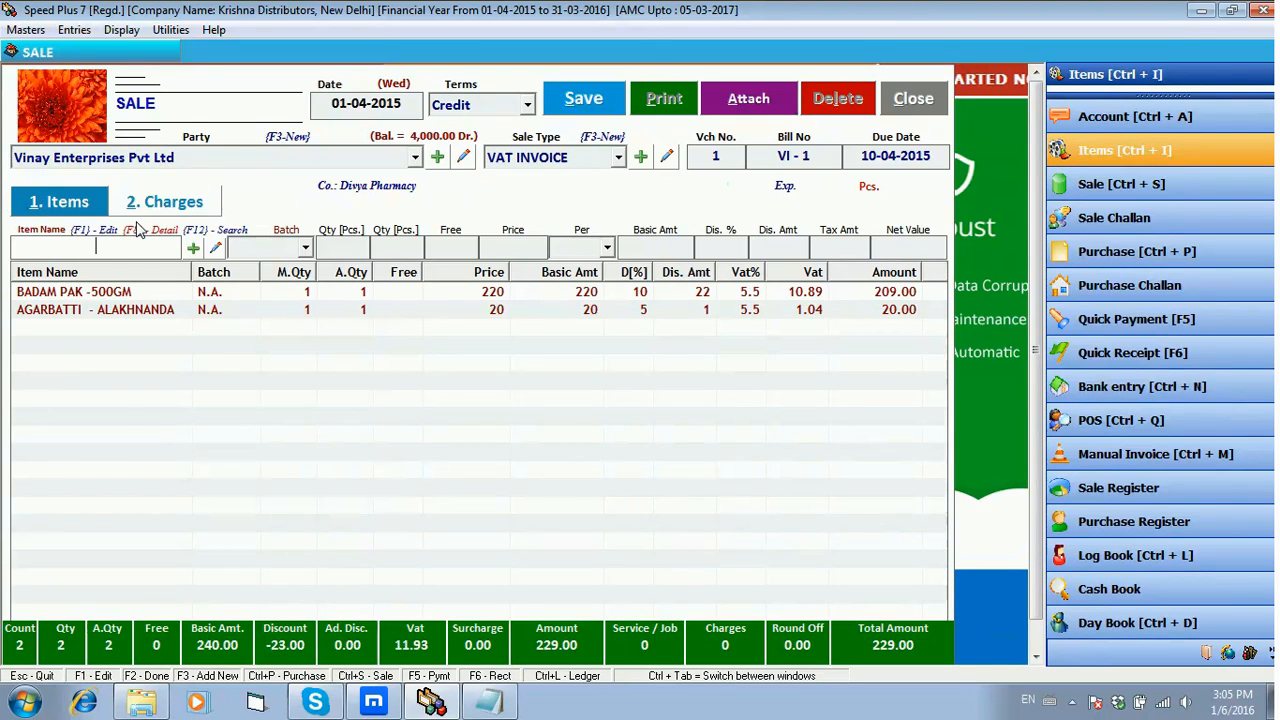
{"action": "type", "text": "kt"}
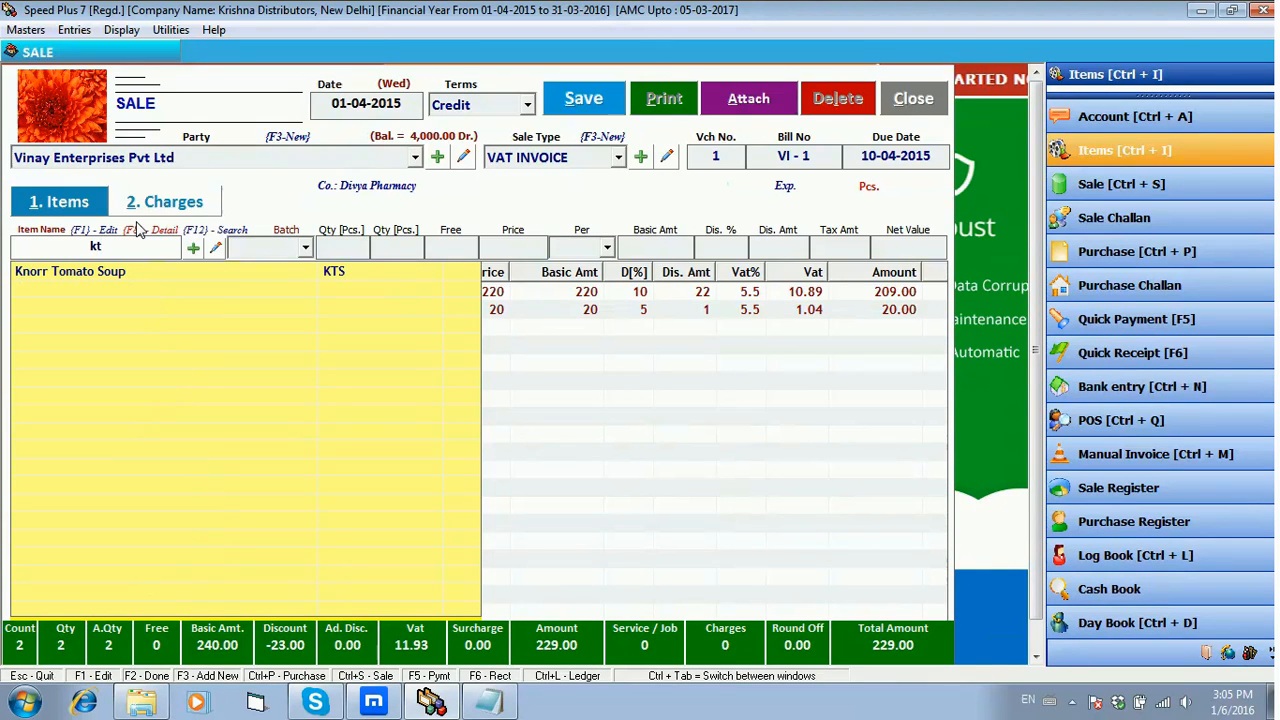
{"action": "type", "text": "s"}
{"action": "key", "text": "Return"}
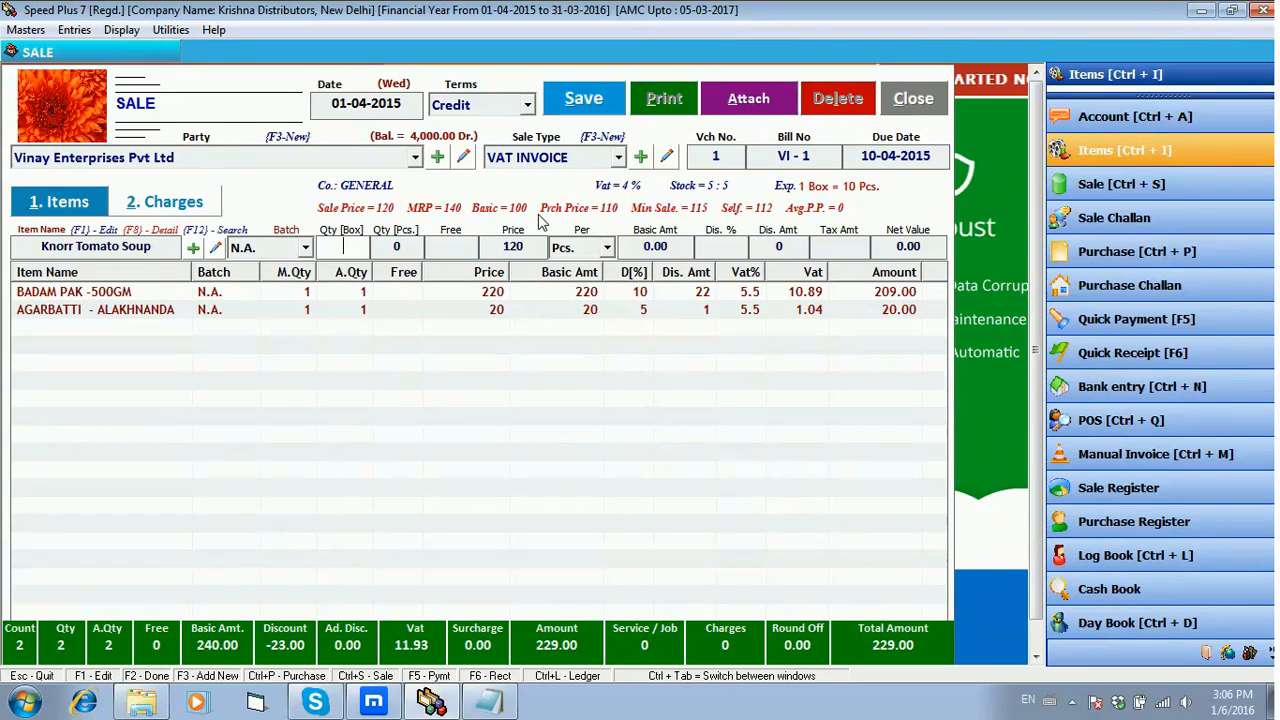
Examine the item master record of Knorr Tomato Soup for its units and conversion factor, then close it without changes.
{"action": "left_click", "coordinate": [216, 250]}
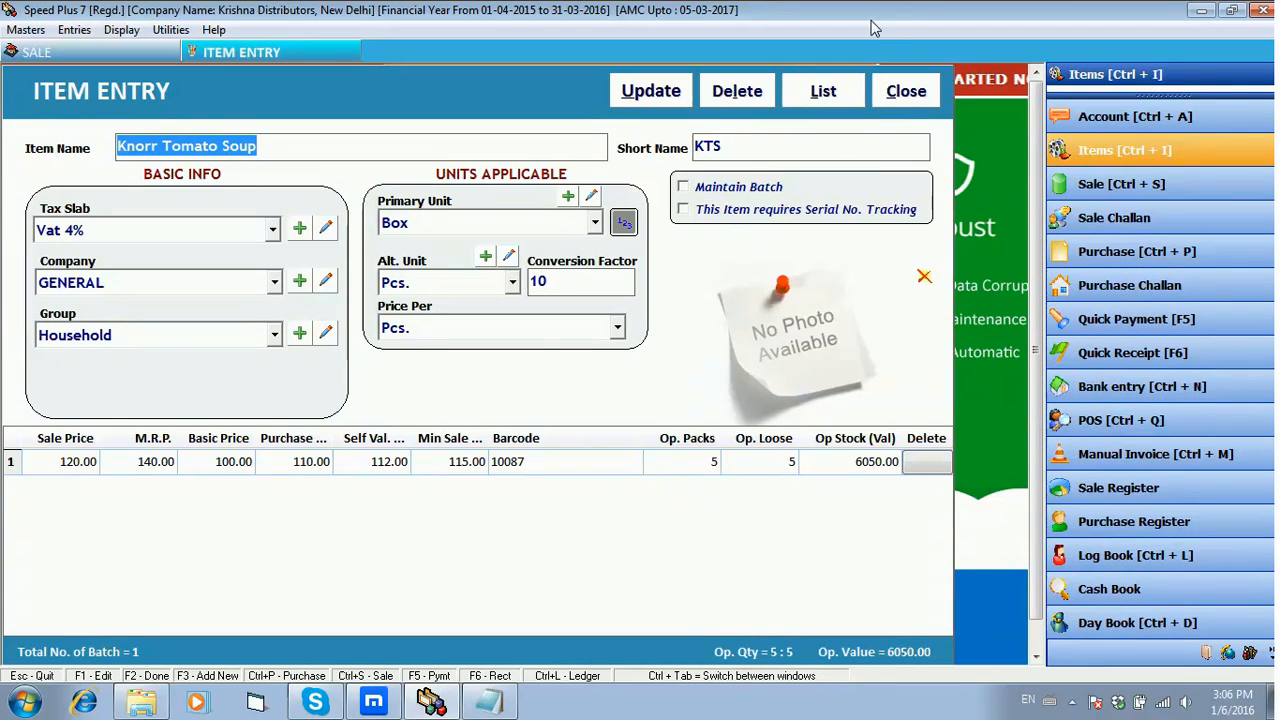
{"action": "left_click", "coordinate": [905, 91]}
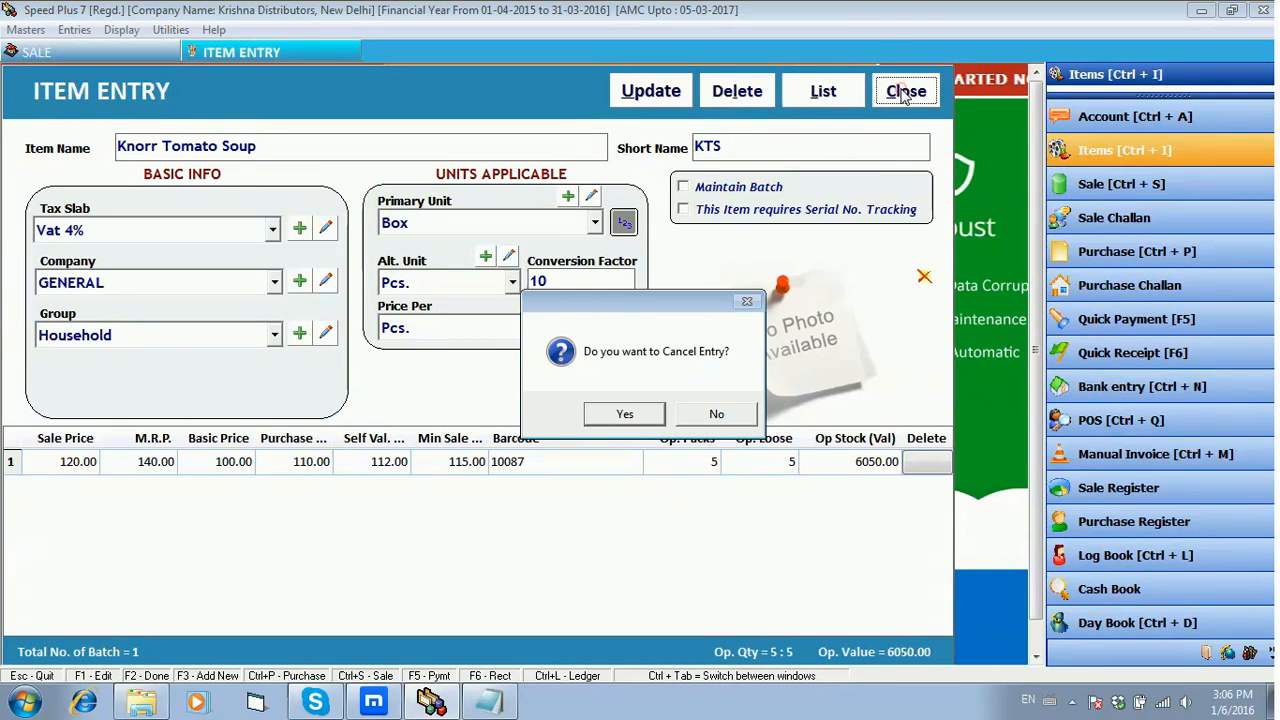
{"action": "left_click", "coordinate": [636, 413]}
{"action": "left_click", "coordinate": [908, 94]}
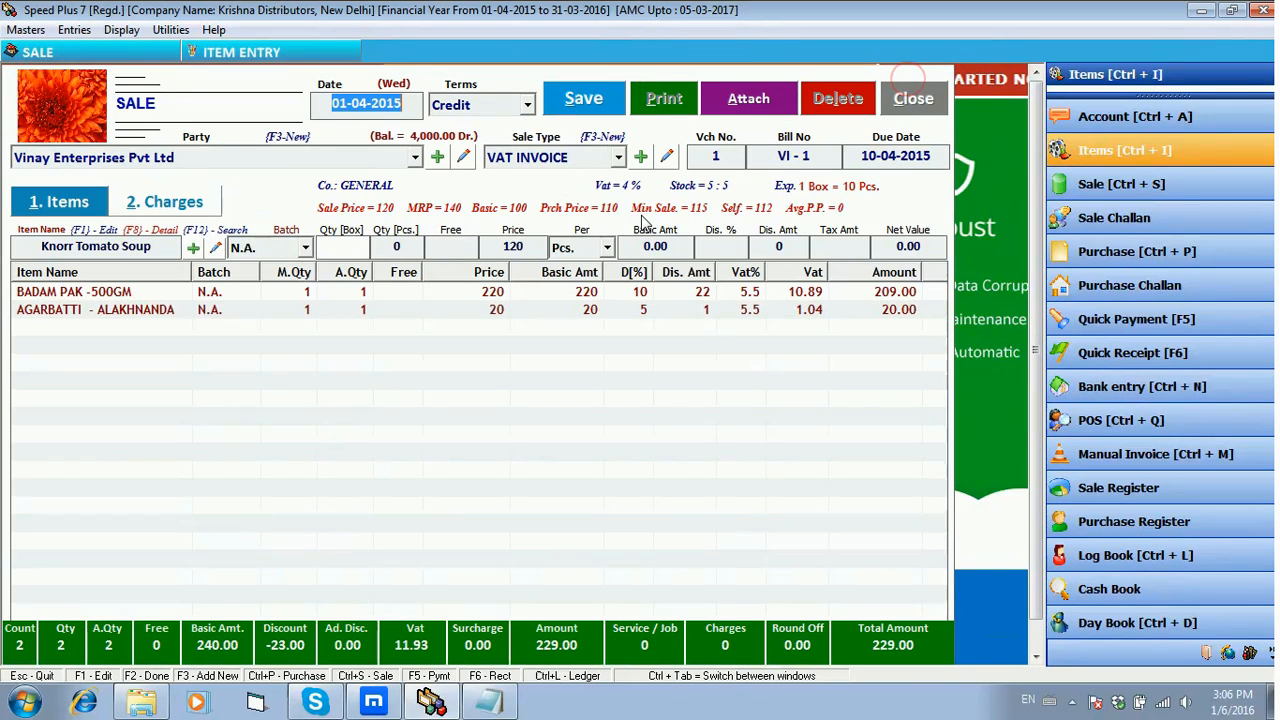
Enter a quantity of 1 box for Knorr Tomato Soup, keeping the default price of 120 per Pcs.
{"action": "left_click", "coordinate": [348, 243]}
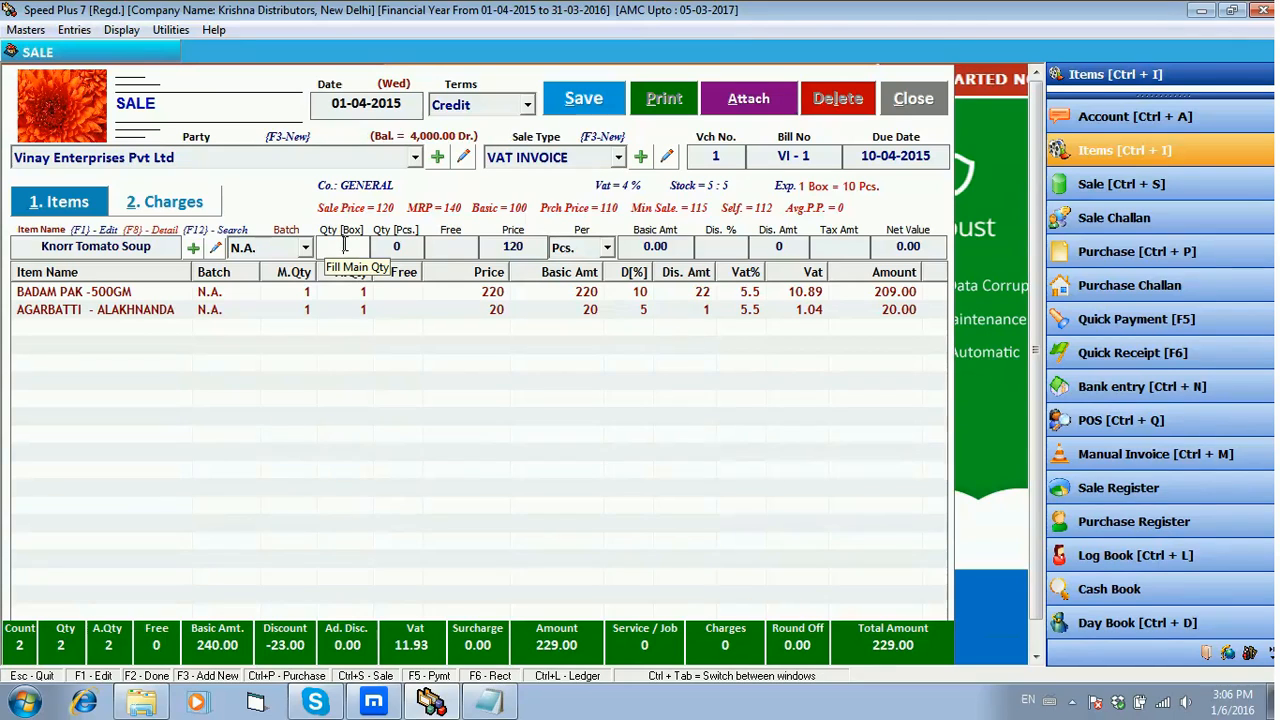
{"action": "type", "text": "1"}
{"action": "key", "text": "Return"}
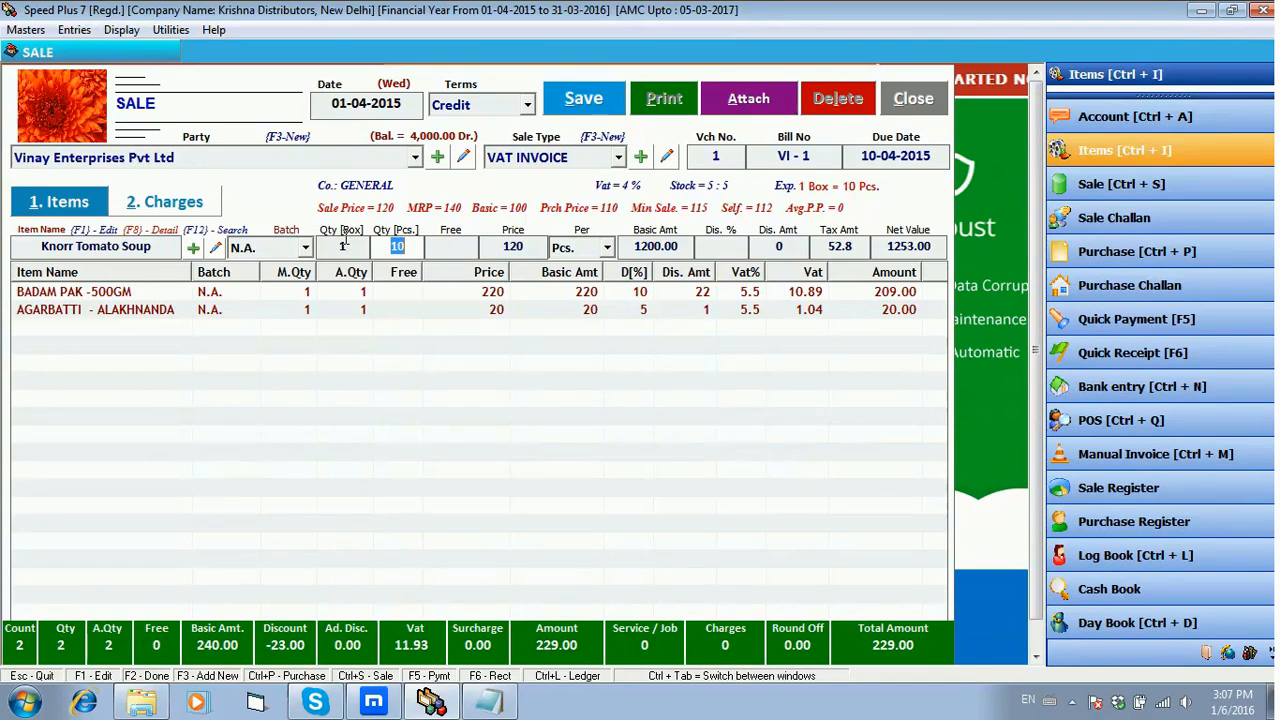
{"action": "key", "text": "Return"}
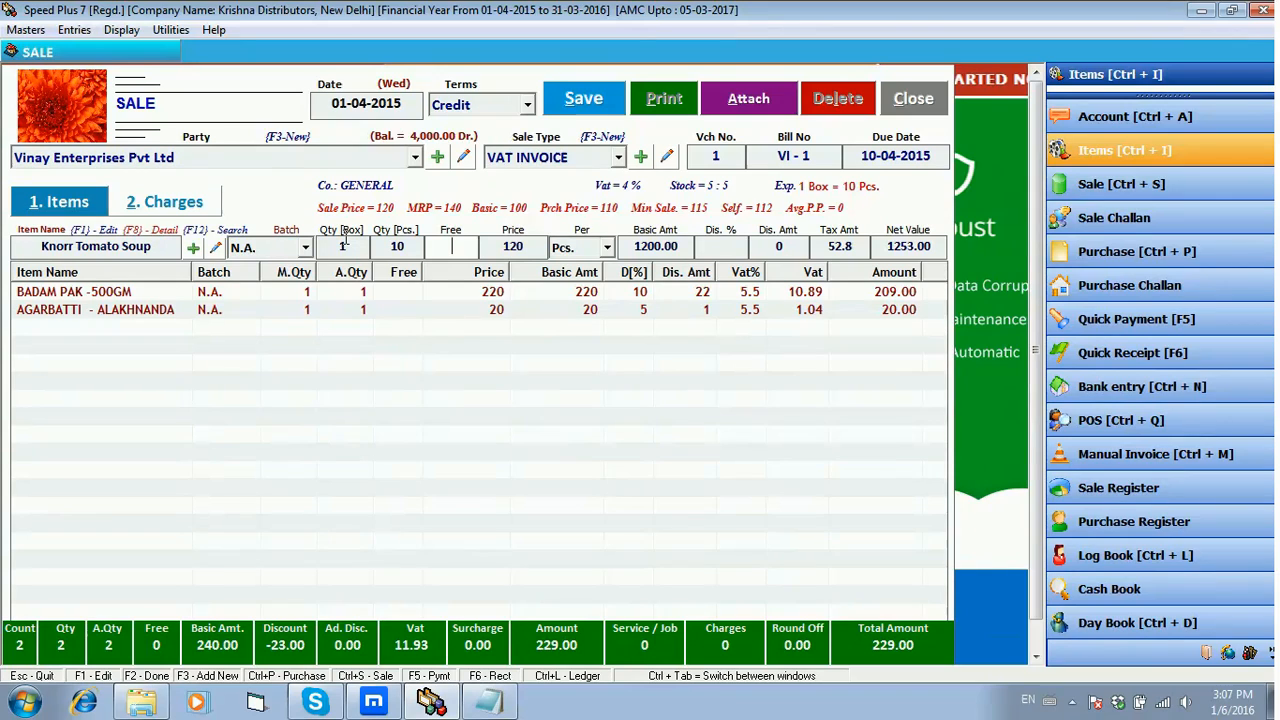
{"action": "key", "text": "Return"}
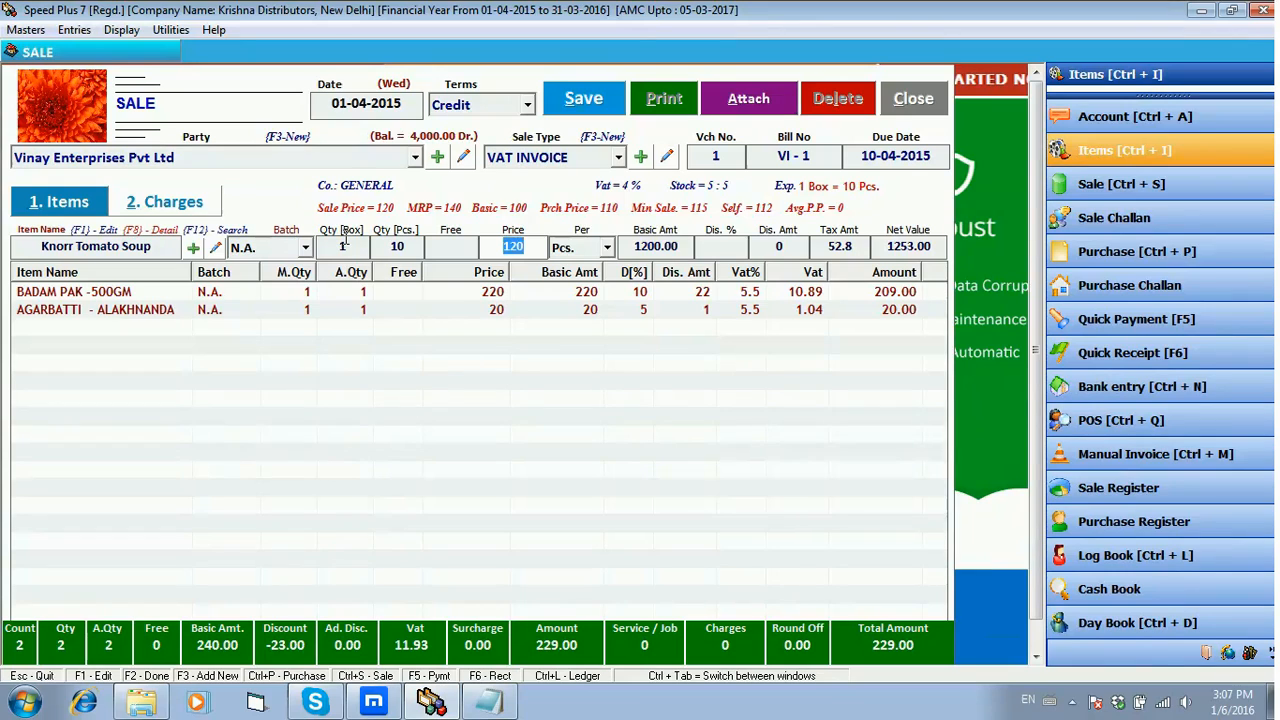
{"action": "key", "text": "Return"}
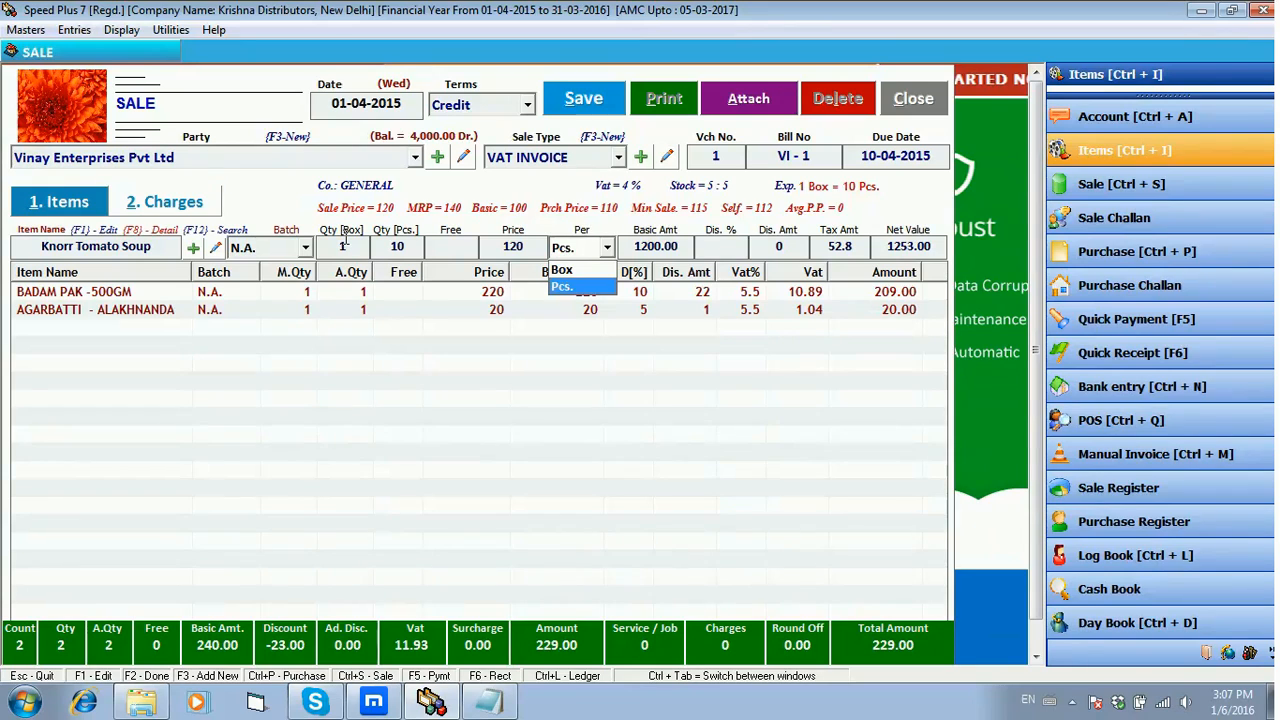
{"action": "key", "text": "Return"}
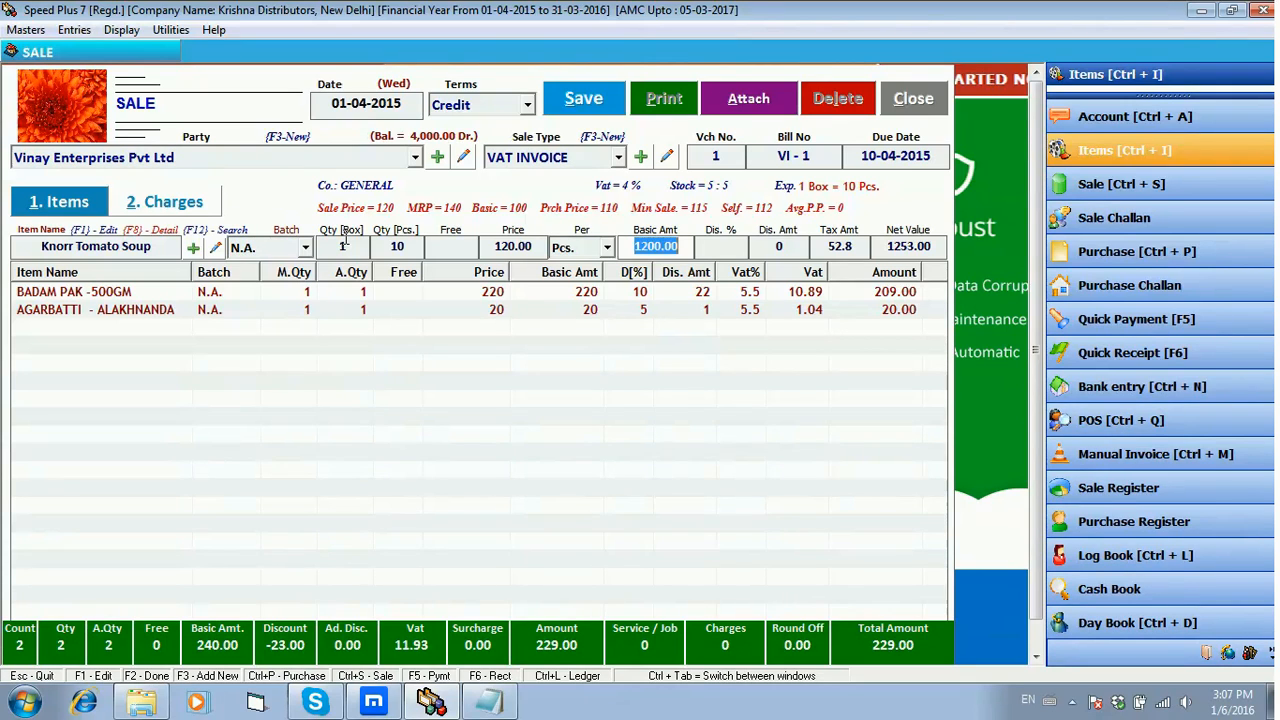
{"action": "key", "text": "Return"}
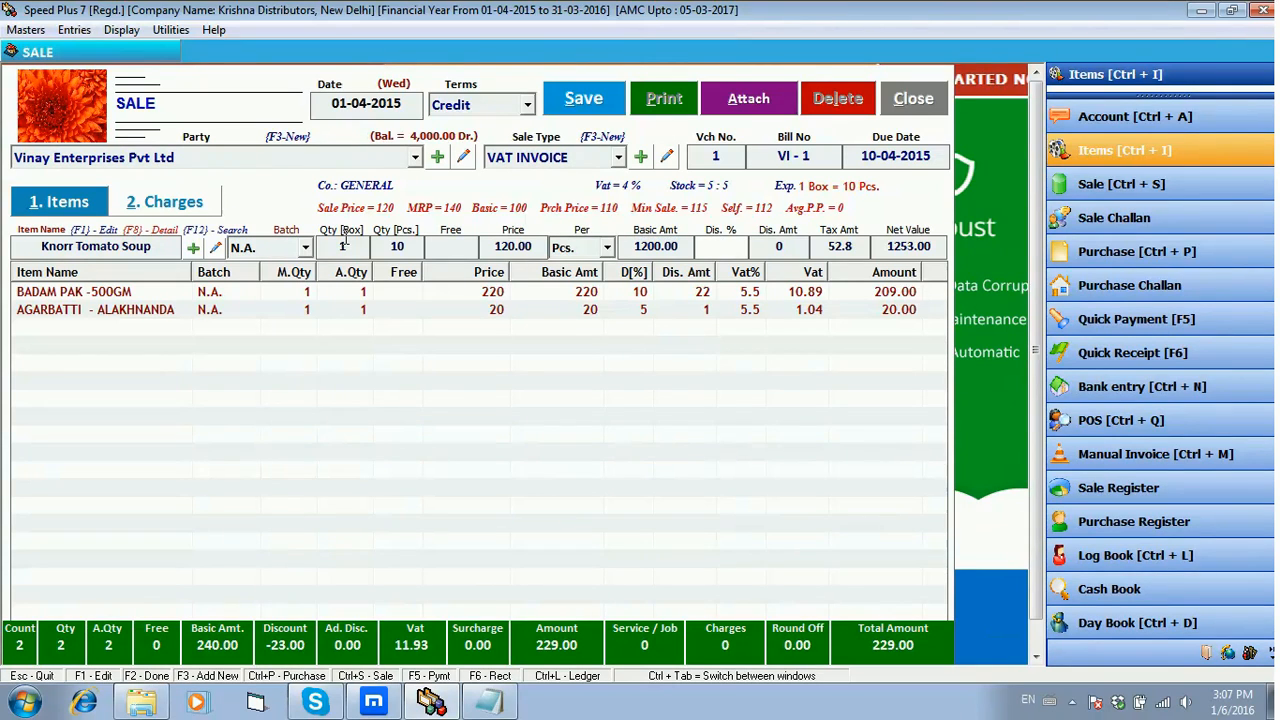
Give Knorr Tomato Soup a 5% discount and add the line to the bill.
{"action": "type", "text": "5"}
{"action": "key", "text": "Return"}
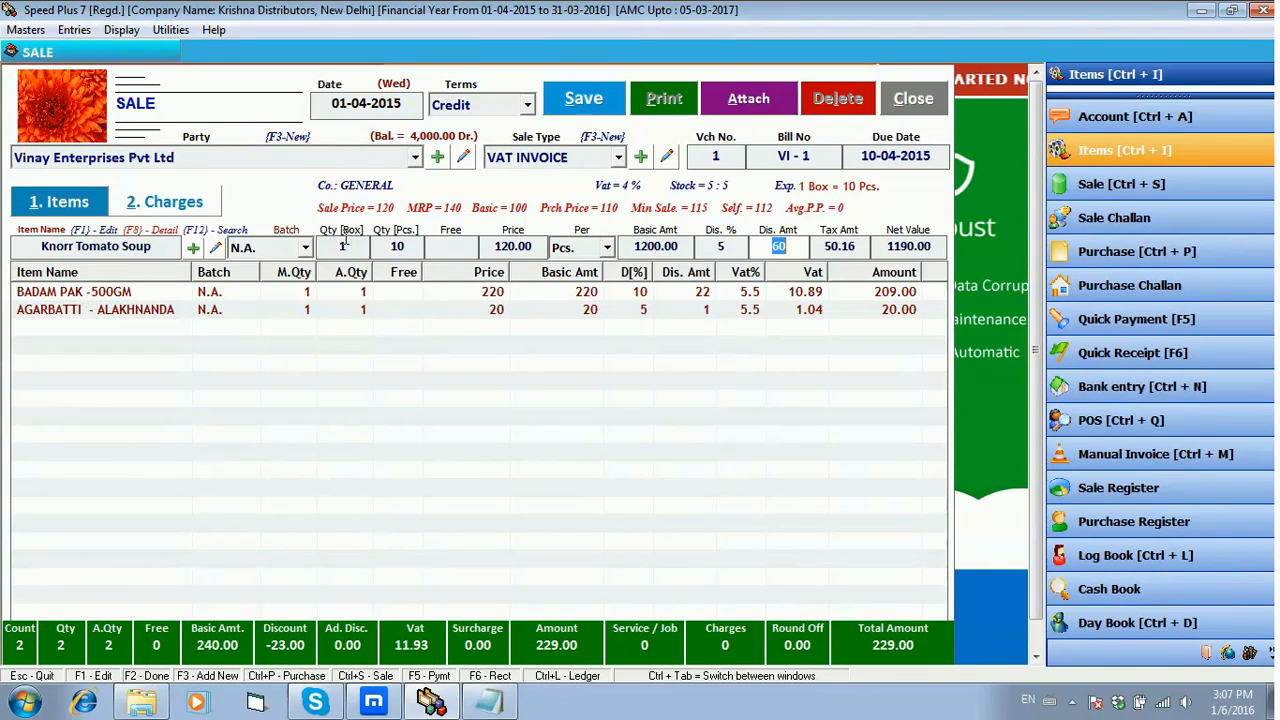
{"action": "key", "text": "Return"}
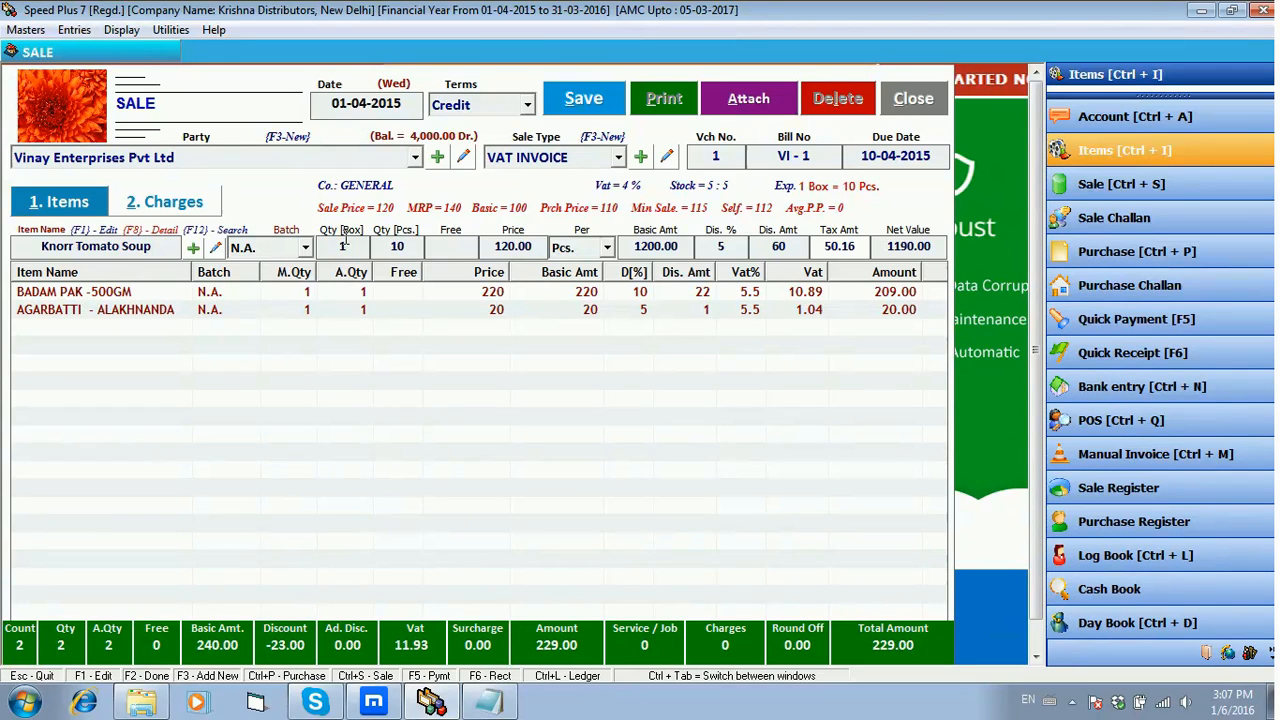
{"action": "key", "text": "Return"}
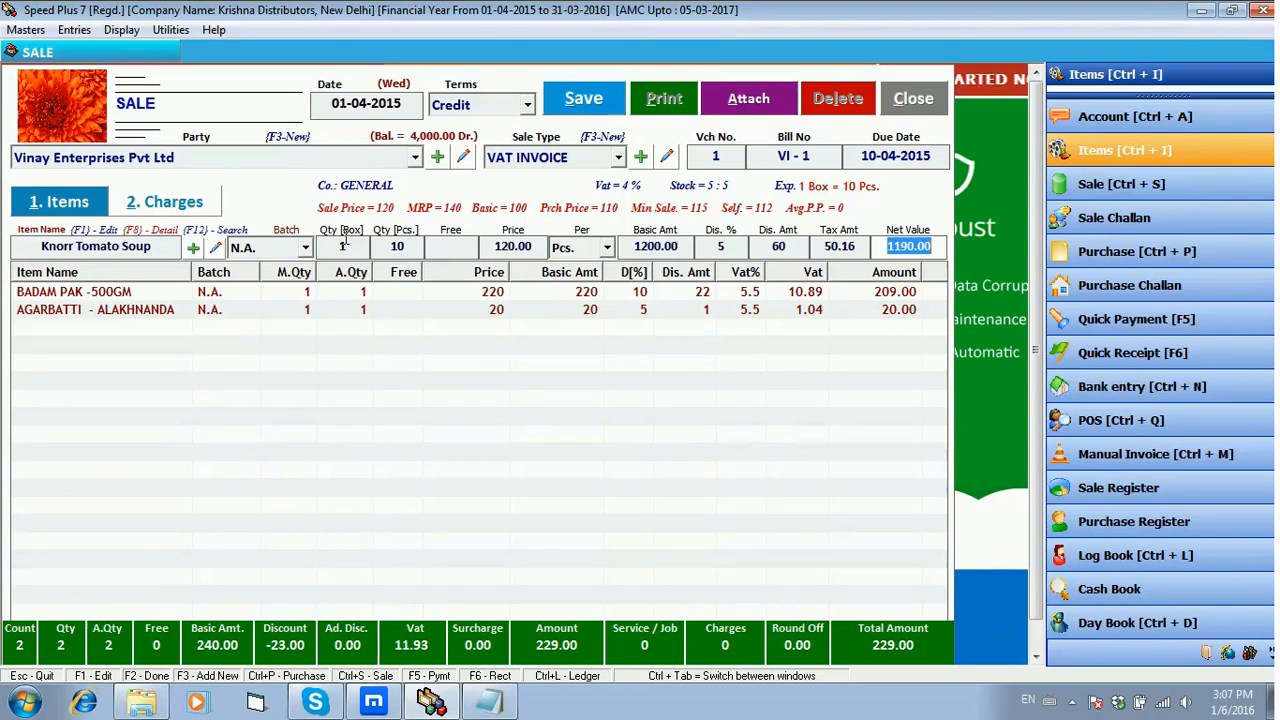
{"action": "key", "text": "Return"}
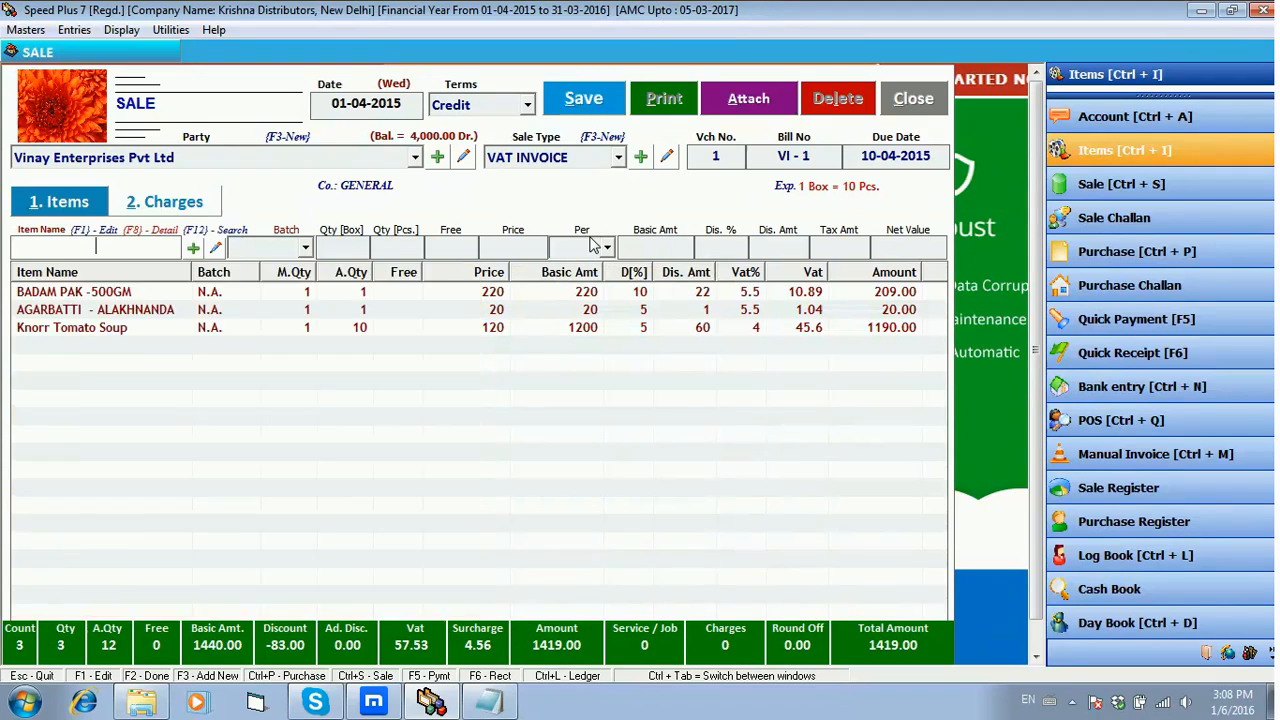
Select BADAM ROGHAN -60ML as the next item and check its previous sales and last purchase records before continuing.
{"action": "type", "text": "a"}
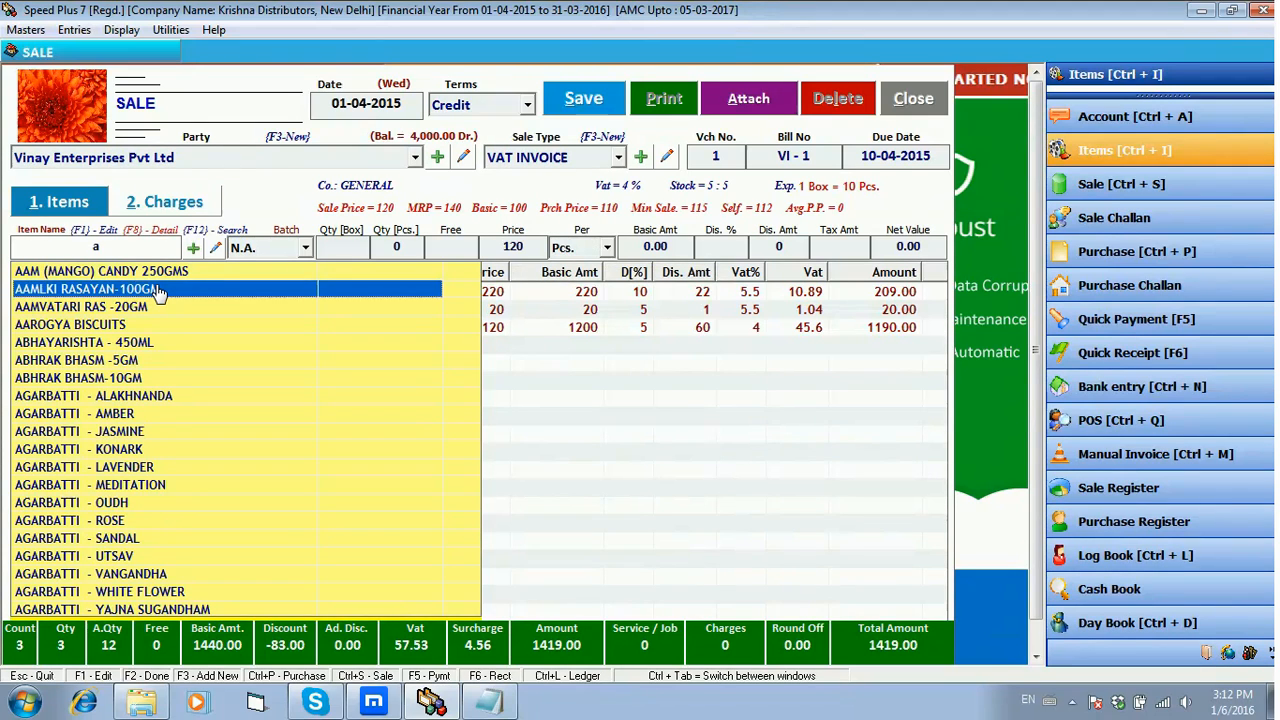
{"action": "left_click", "coordinate": [158, 289]}
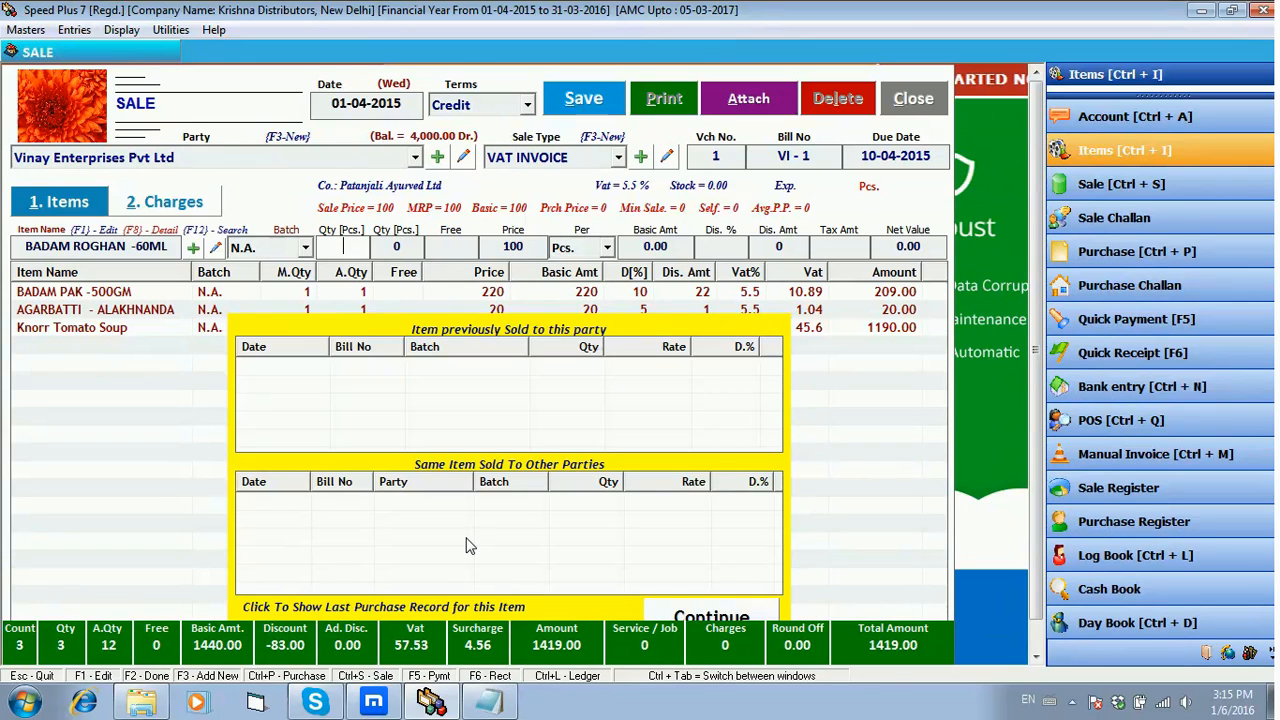
{"action": "left_click", "coordinate": [420, 607]}
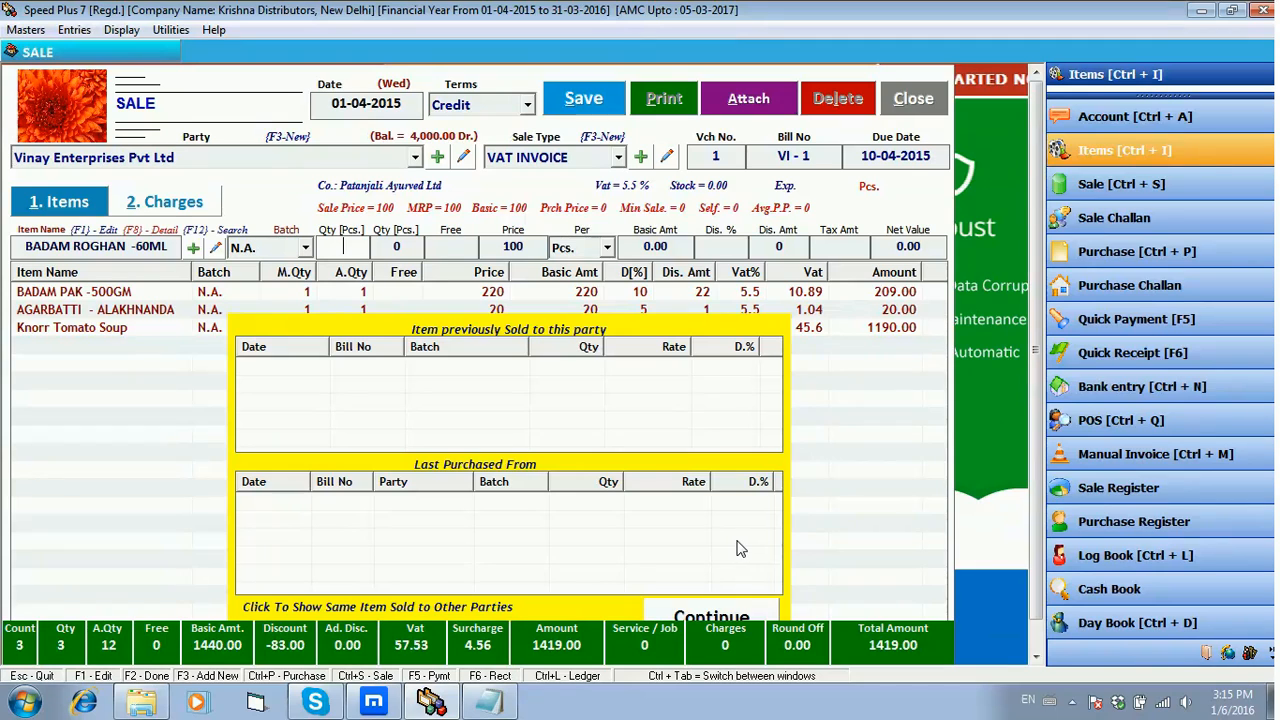
{"action": "left_click", "coordinate": [738, 617]}
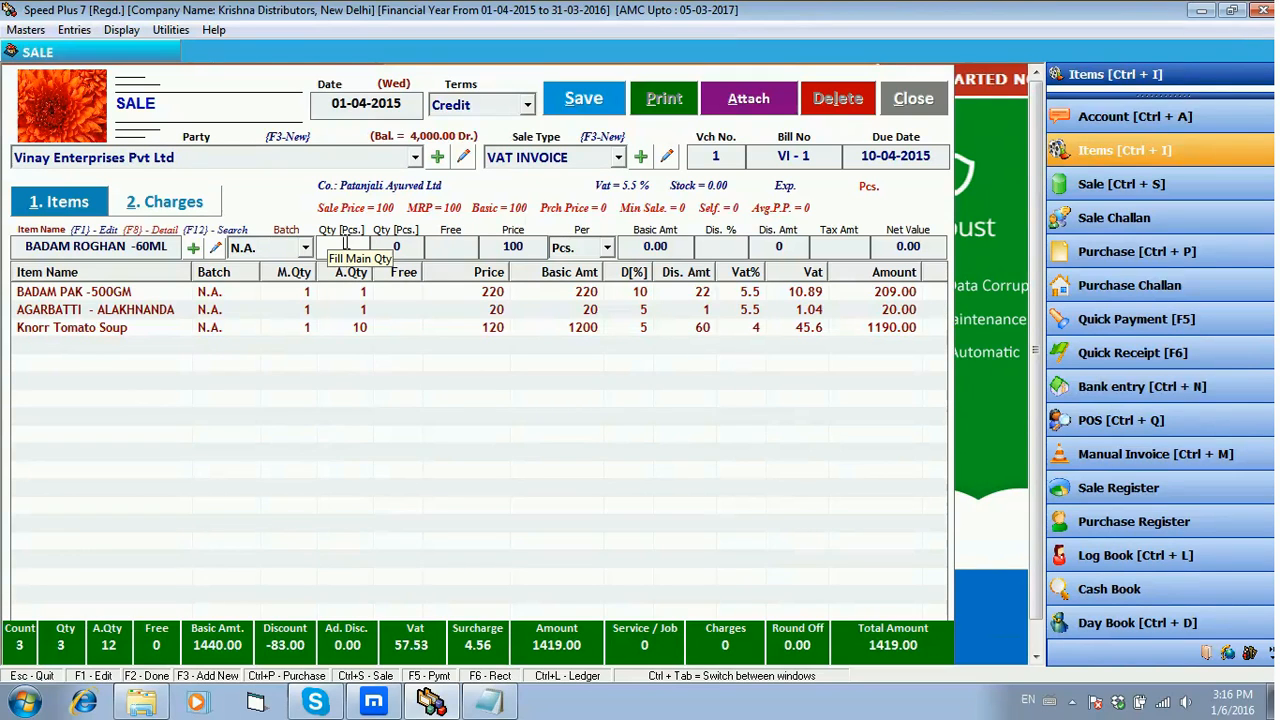
Add BADAM ROGHAN -60ML to the bill with a quantity of 2, the default price and no discount, then dismiss the item list.
{"action": "type", "text": "2"}
{"action": "key", "text": "Return"}
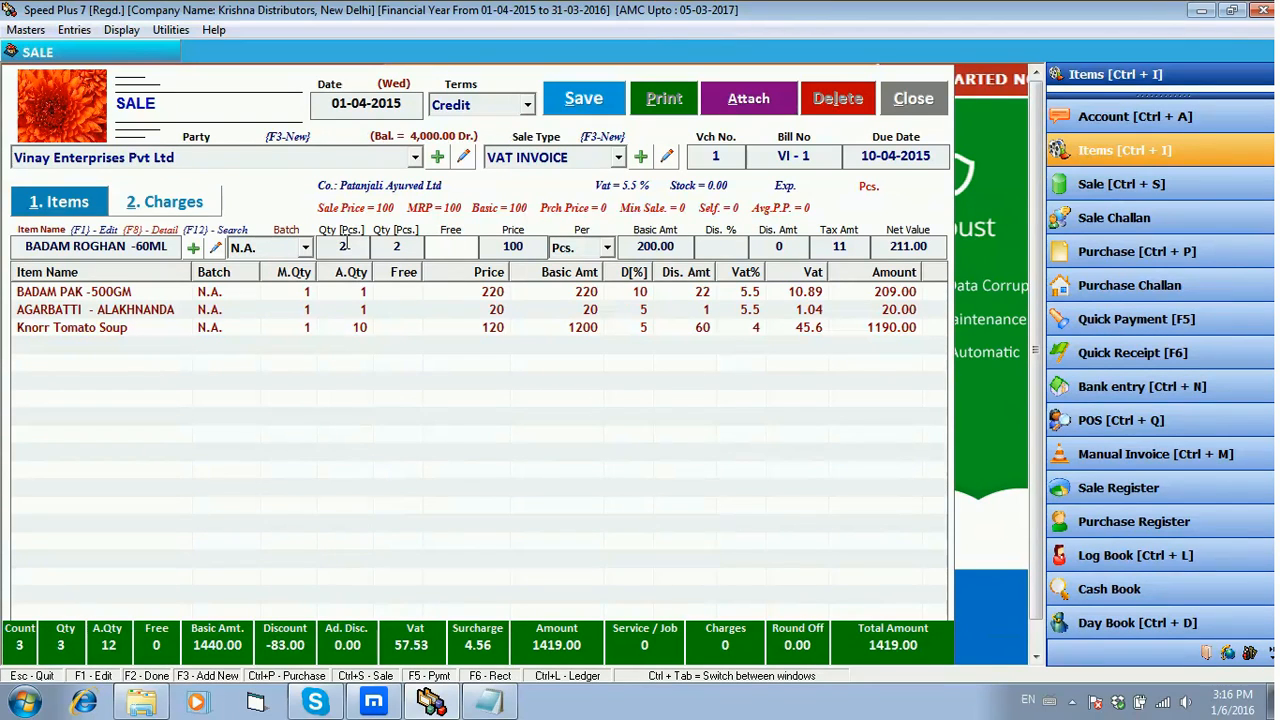
{"action": "key", "text": "Return"}
{"action": "key", "text": "Return"}
{"action": "key", "text": "Return"}
{"action": "key", "text": "Return"}
{"action": "key", "text": "Return"}
{"action": "key", "text": "Return"}
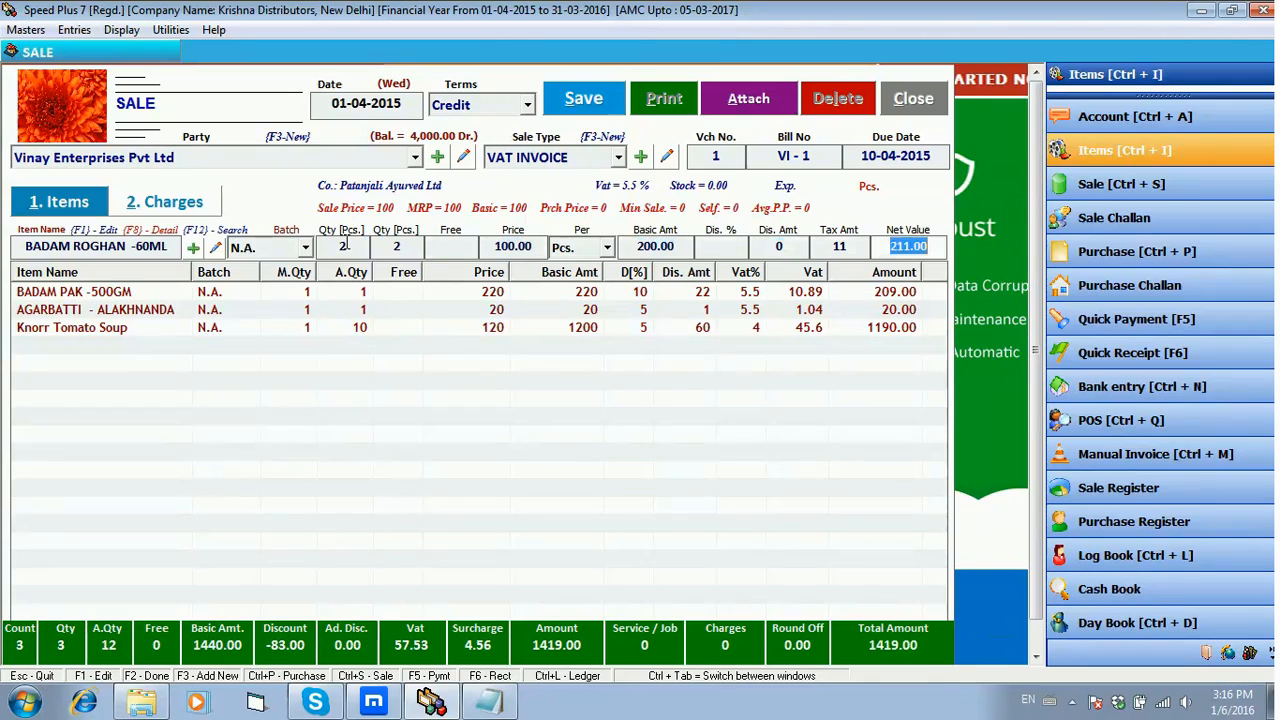
{"action": "key", "text": "Return"}
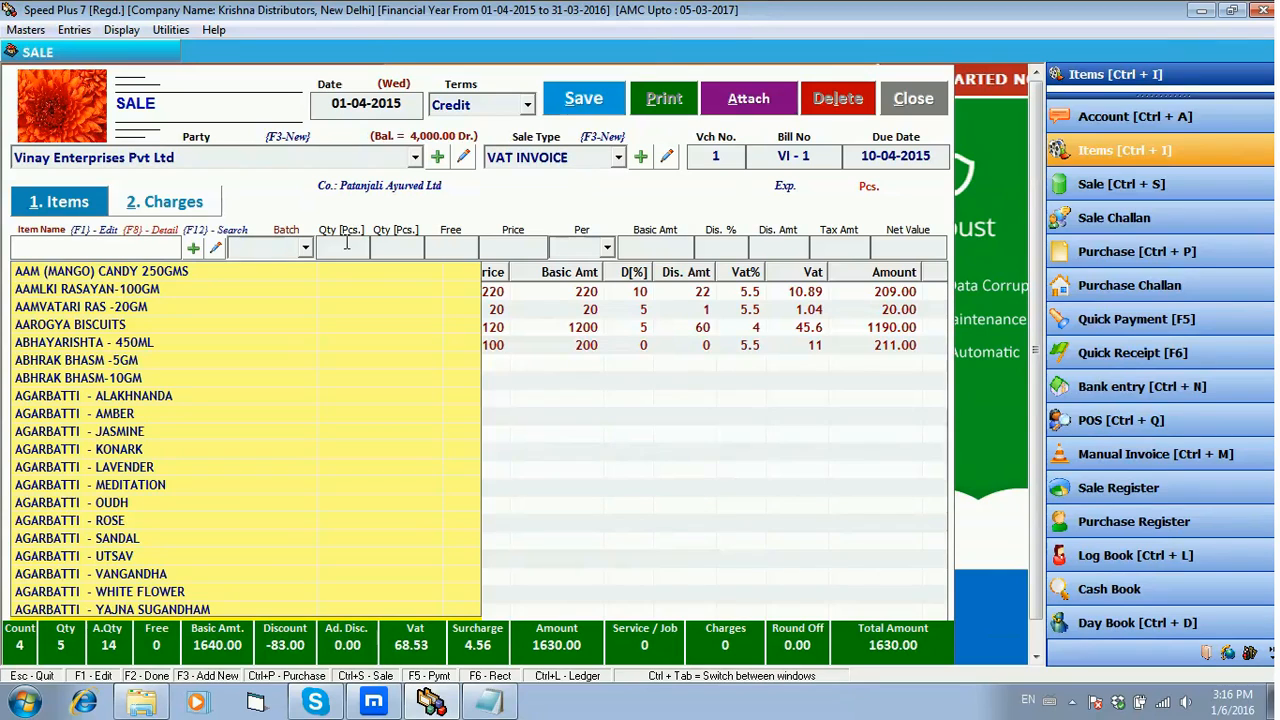
{"action": "key", "text": "Escape"}
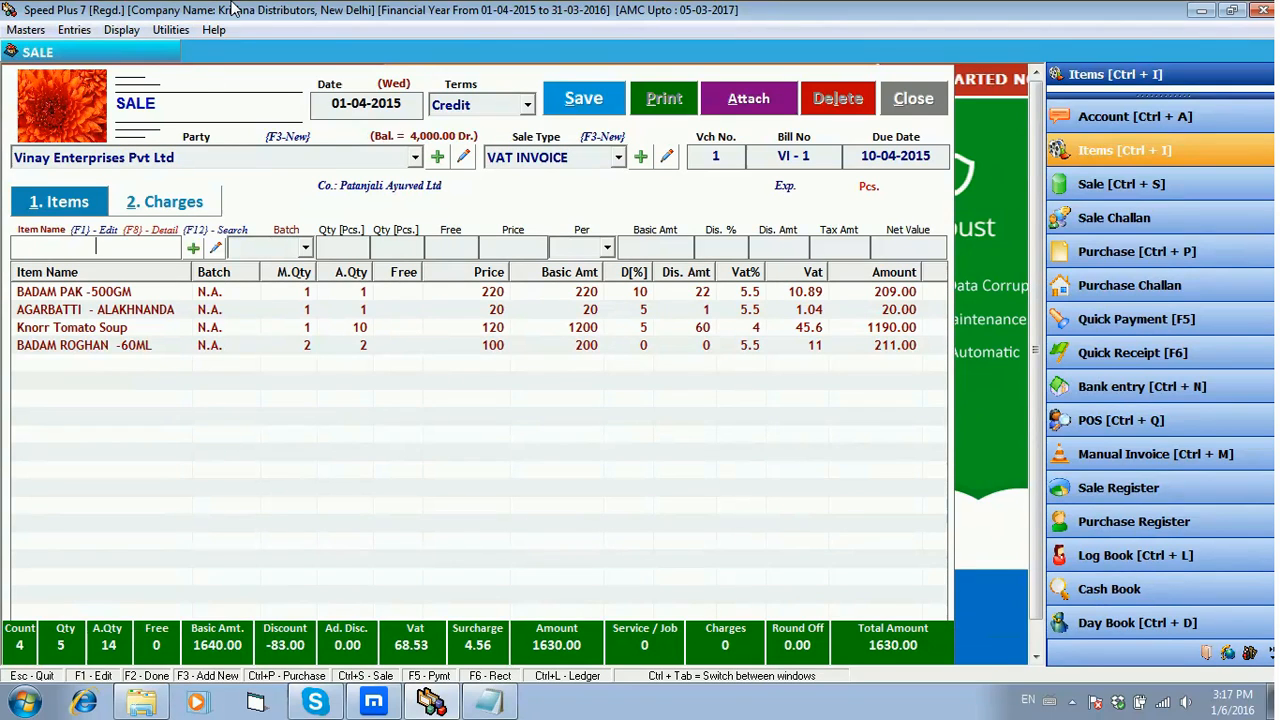
Go from the bill's items to its charges and add Frieght & Forwarding Charges with an amount of 100.
{"action": "left_click", "coordinate": [180, 203]}
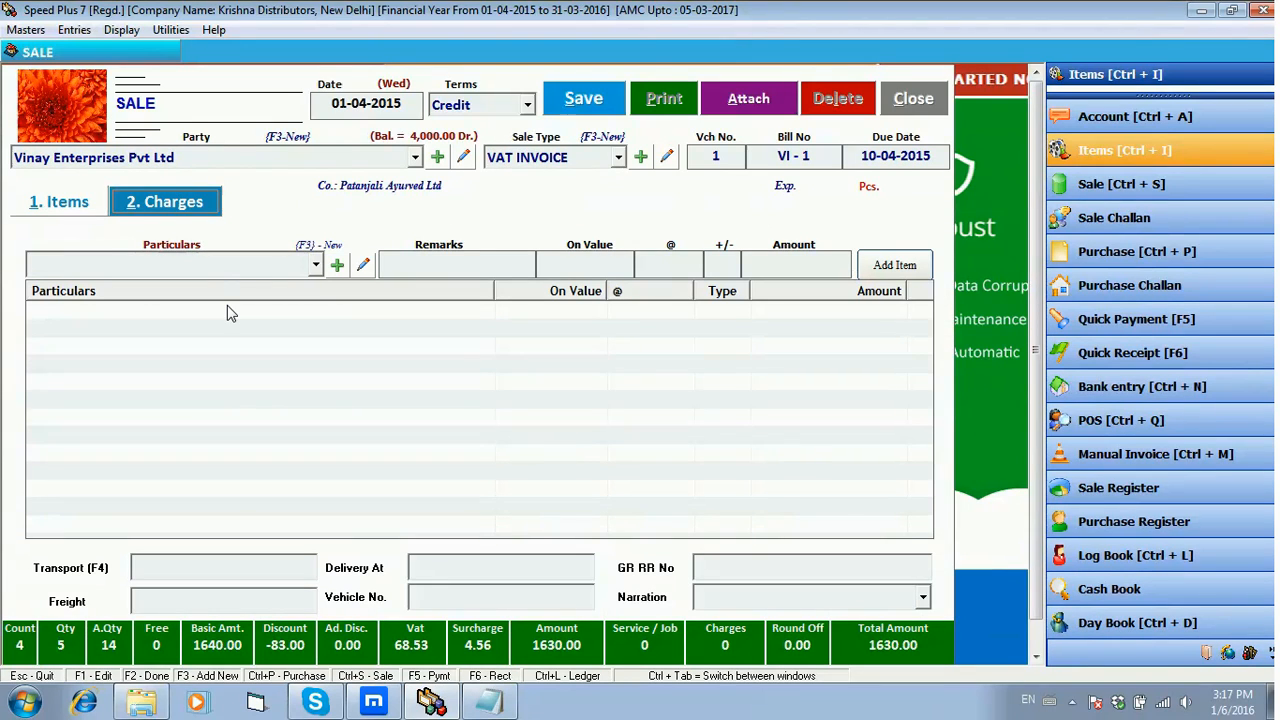
{"action": "left_click", "coordinate": [66, 204]}
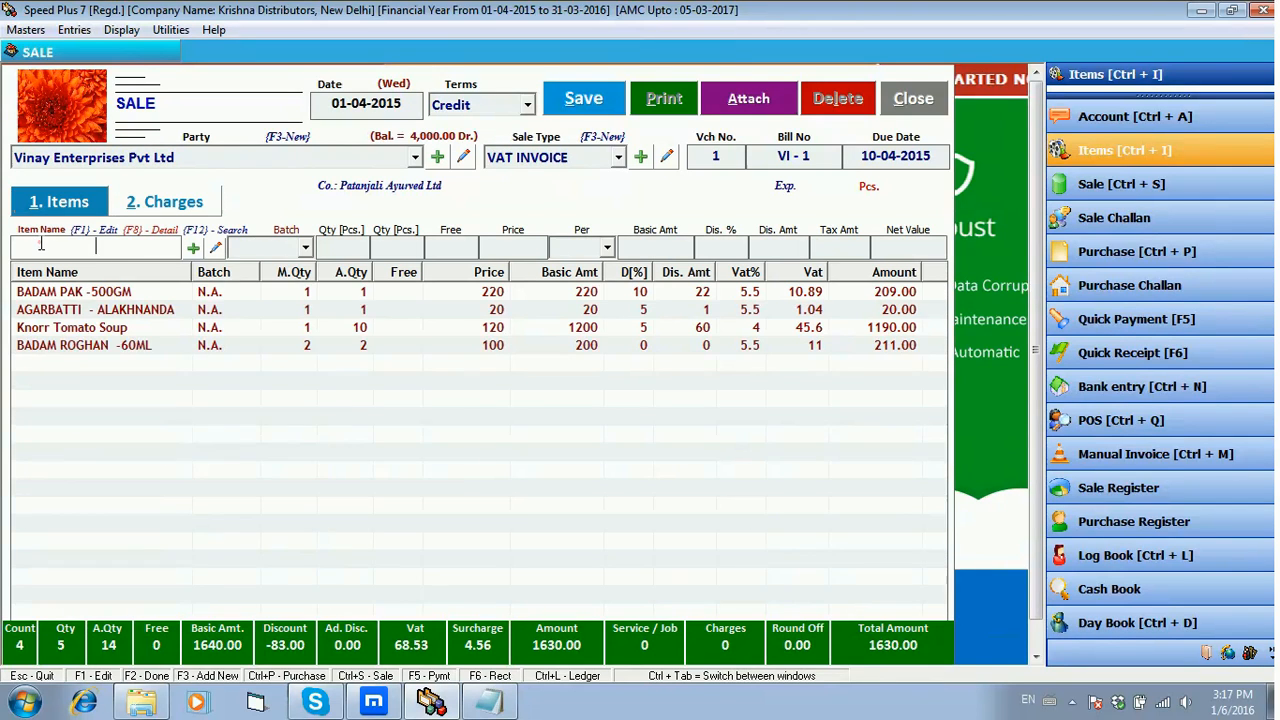
{"action": "left_click", "coordinate": [42, 245]}
{"action": "key", "text": "Return"}
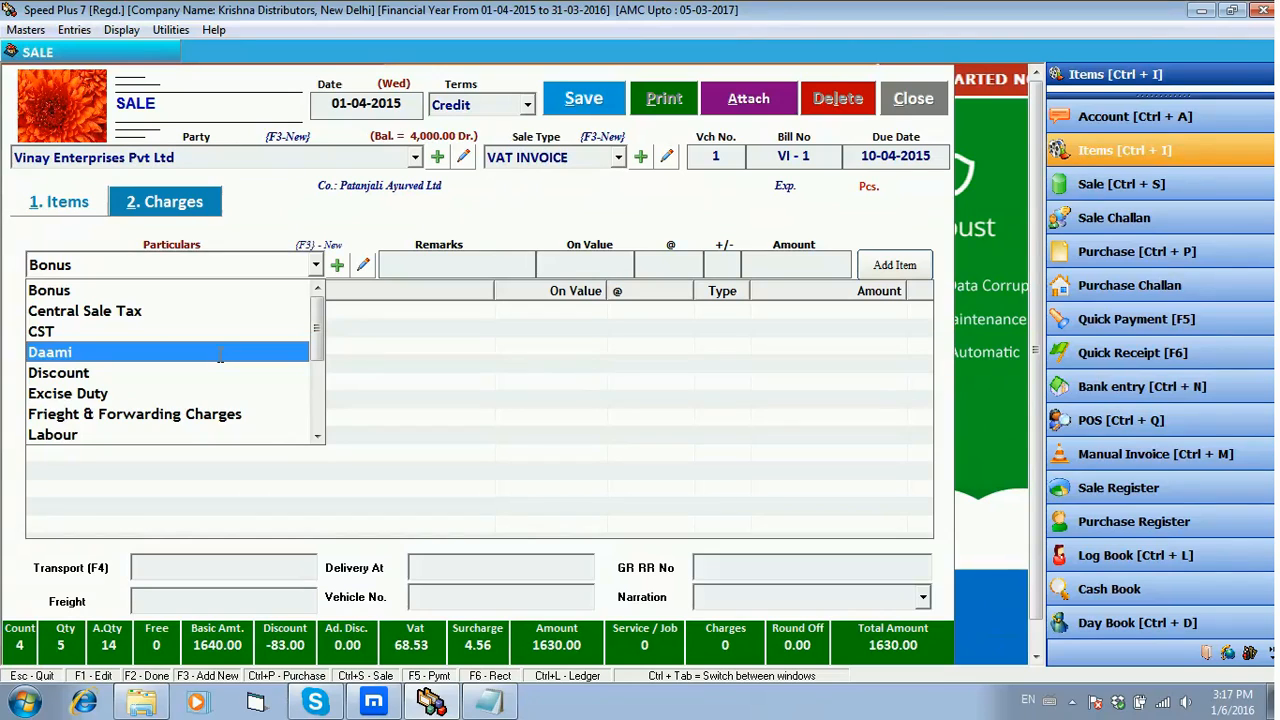
{"action": "left_click", "coordinate": [273, 413]}
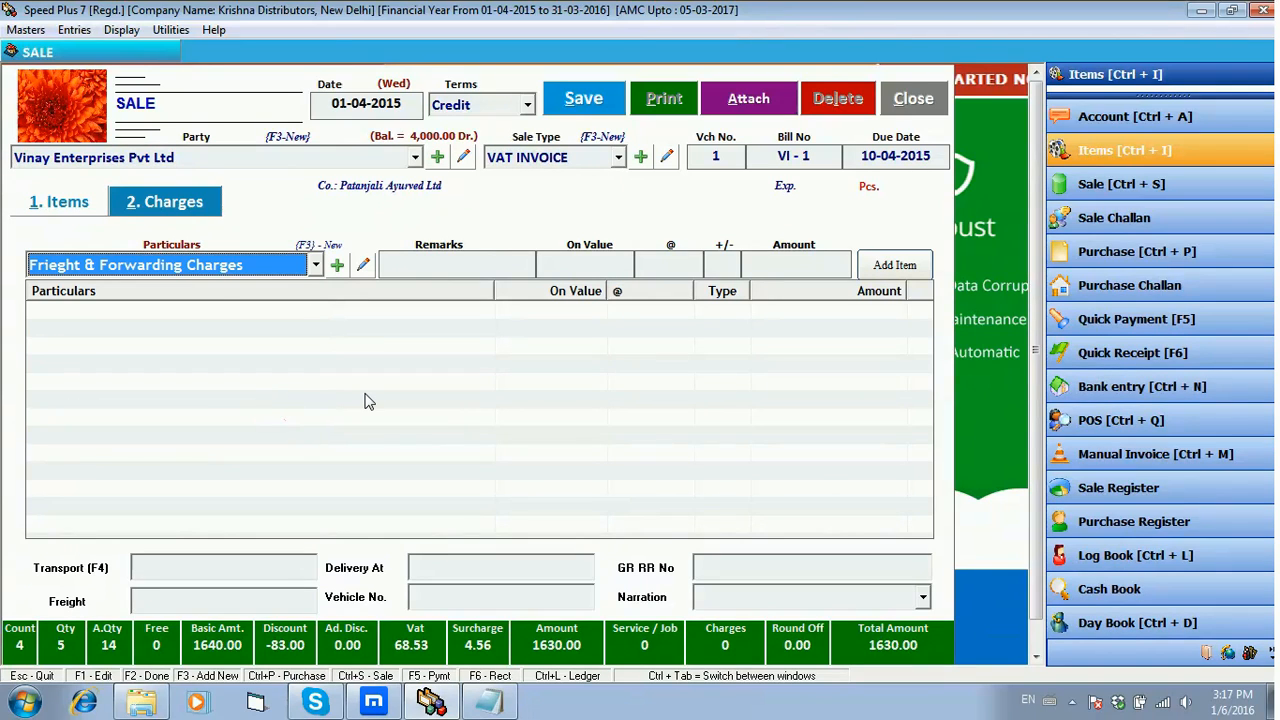
{"action": "key", "text": "Return"}
{"action": "type", "text": "100"}
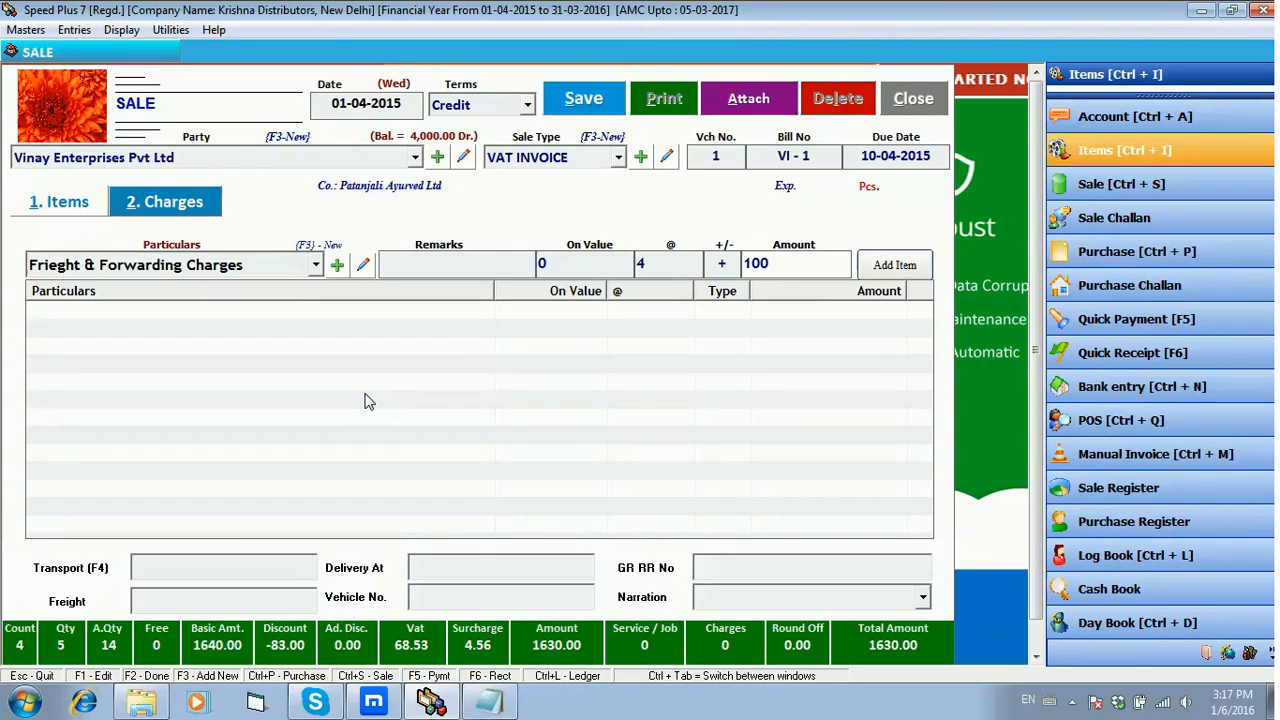
{"action": "key", "text": "Return"}
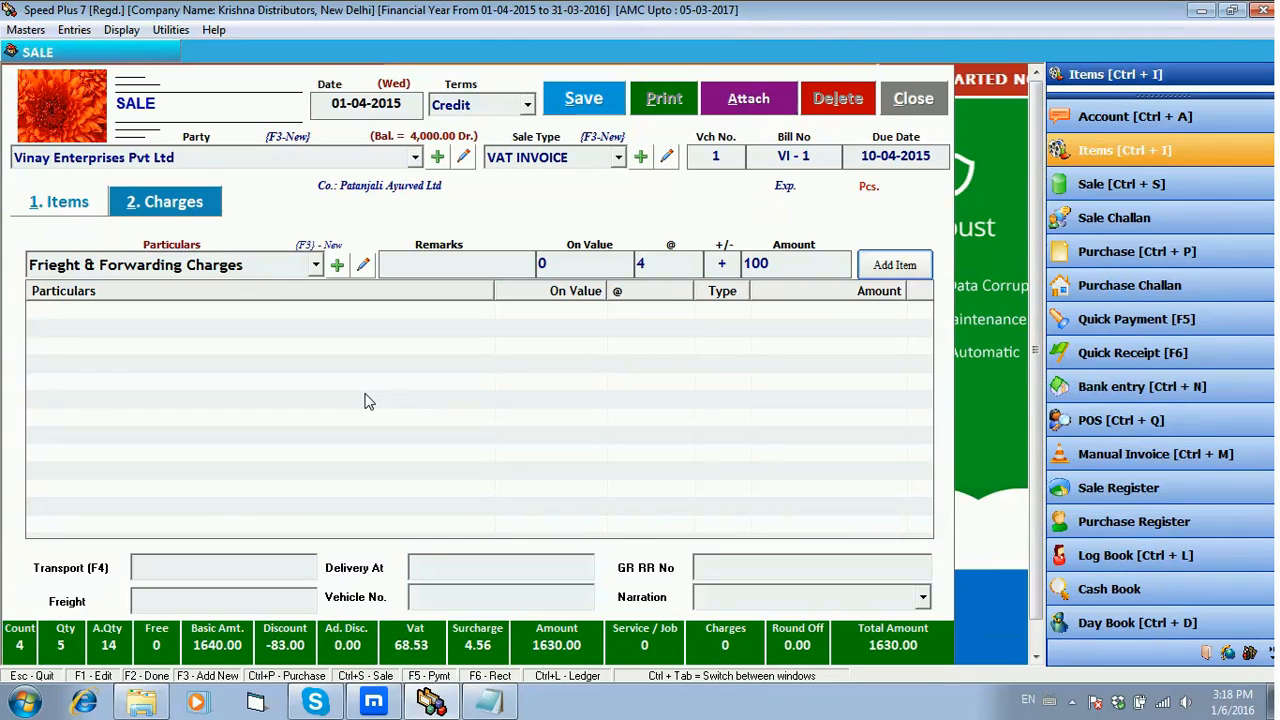
{"action": "key", "text": "Return"}
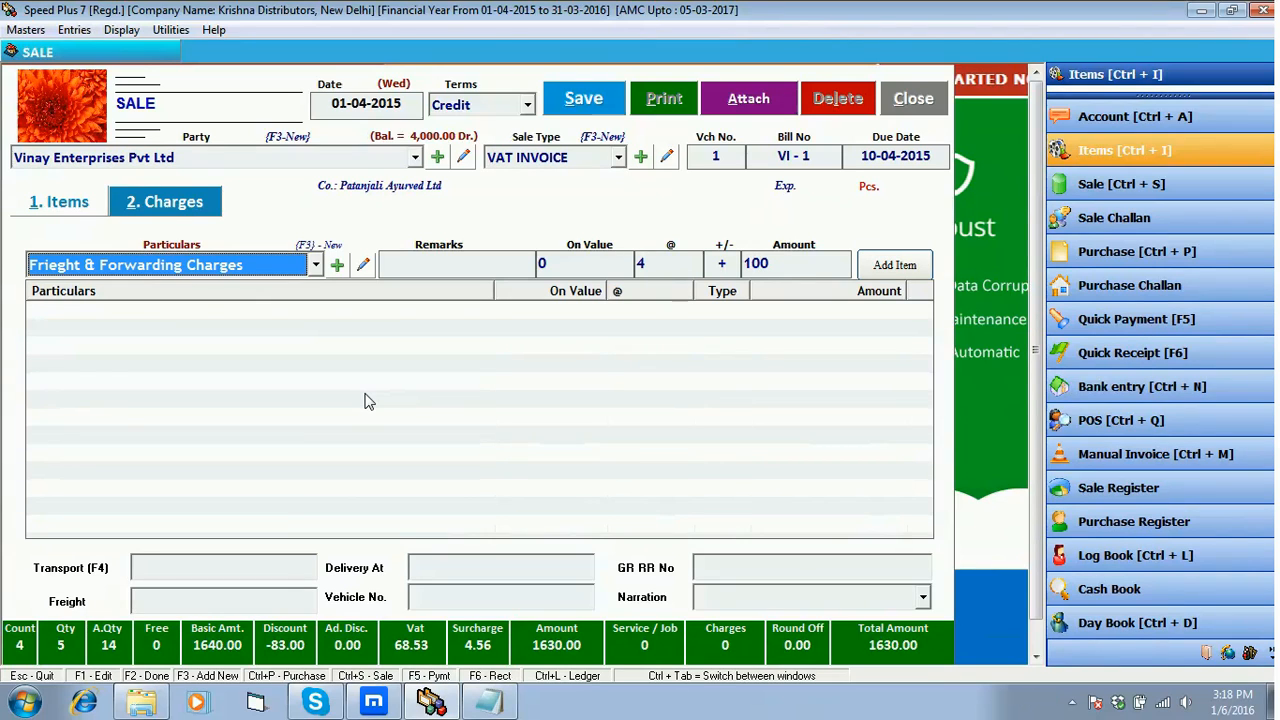
Add a Labour charge to the bill with an On Value of 5 at a rate of 2.
{"action": "key", "text": "Down"}
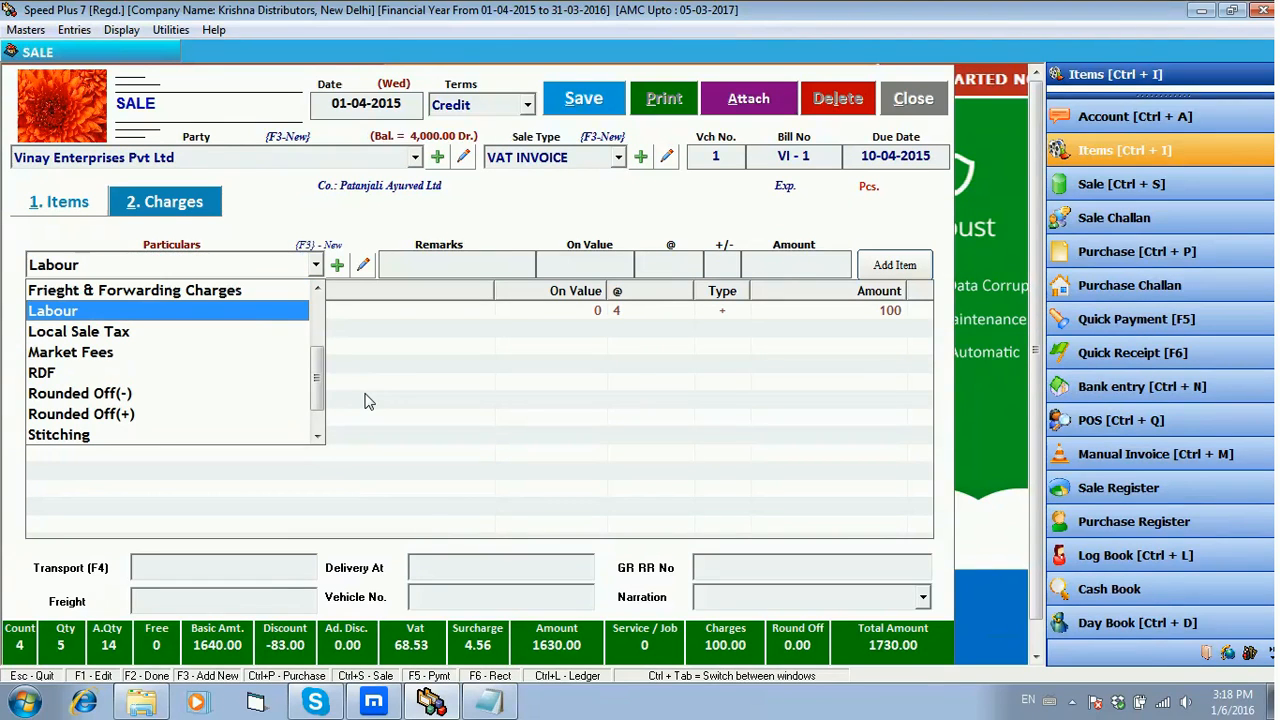
{"action": "key", "text": "Return"}
{"action": "key", "text": "Return"}
{"action": "type", "text": "5"}
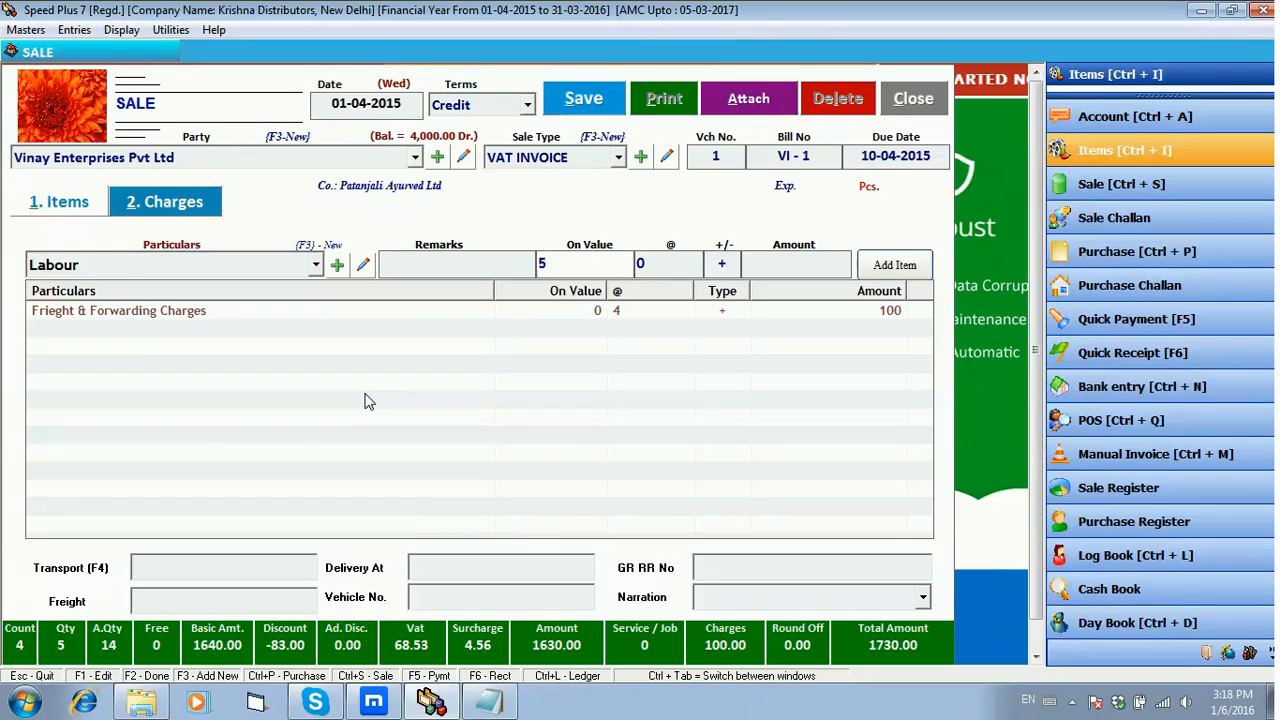
{"action": "key", "text": "Return"}
{"action": "type", "text": "2"}
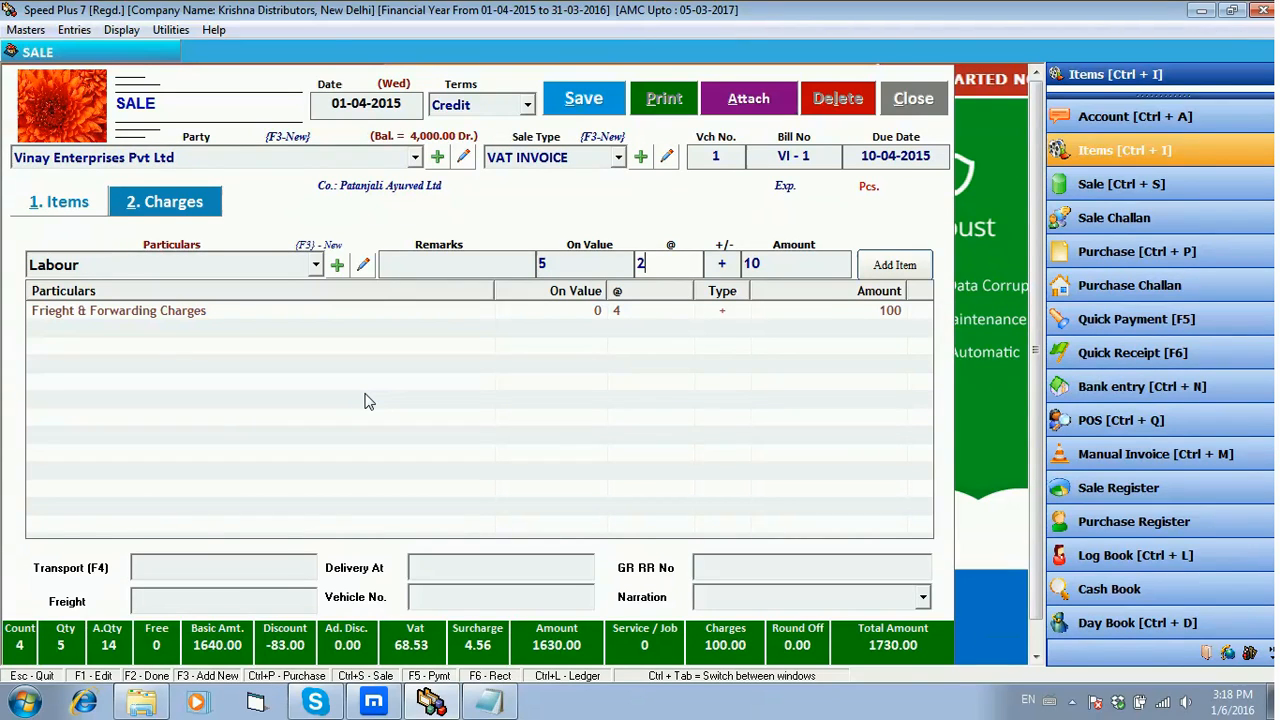
{"action": "key", "text": "Return"}
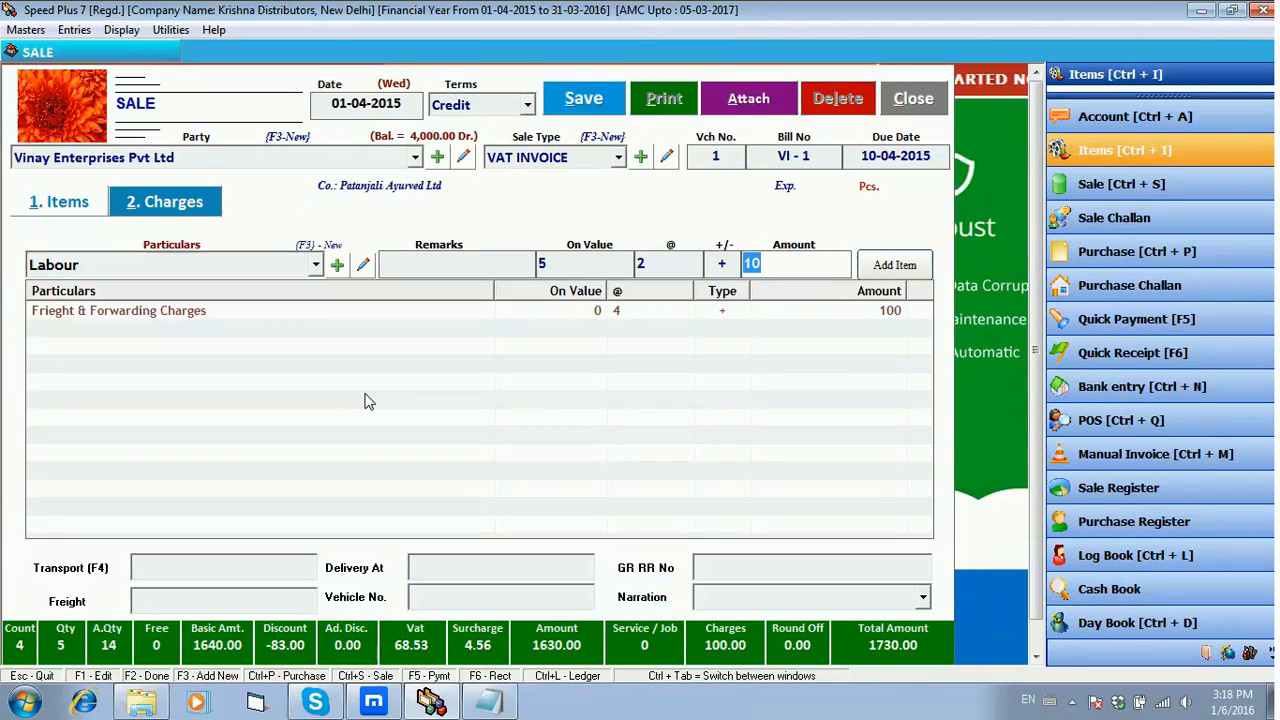
{"action": "key", "text": "Return"}
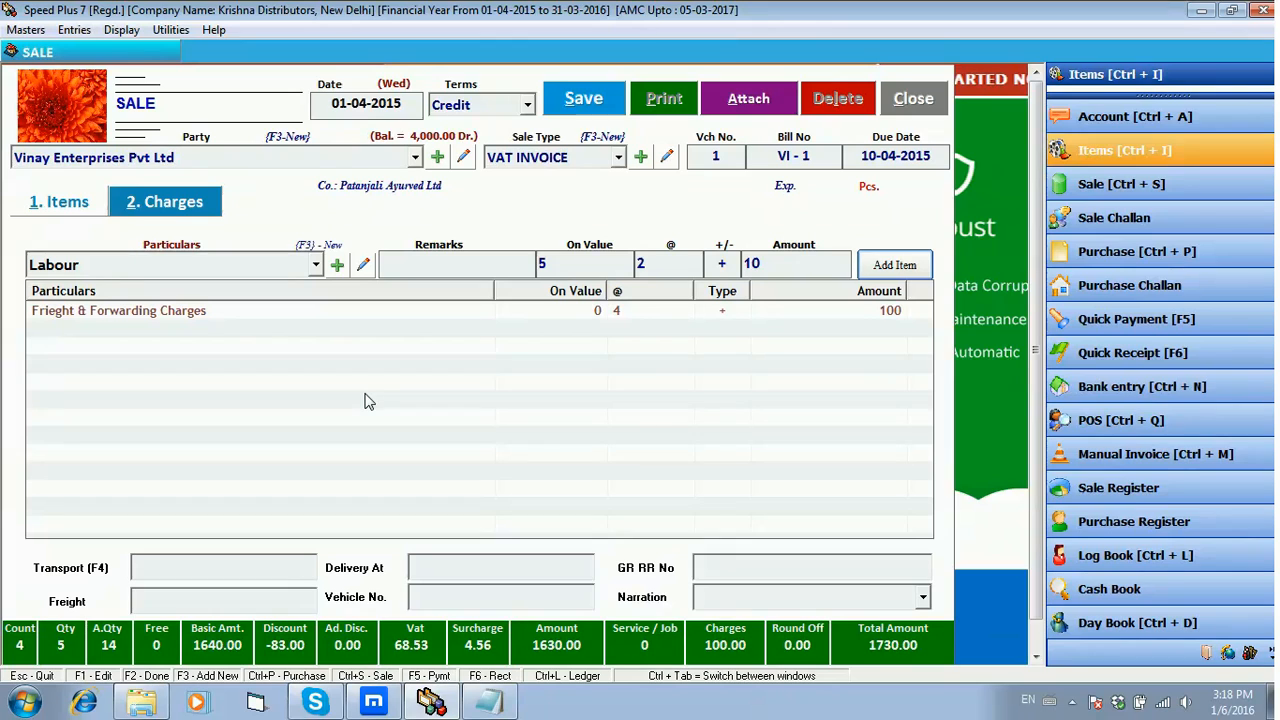
{"action": "key", "text": "Return"}
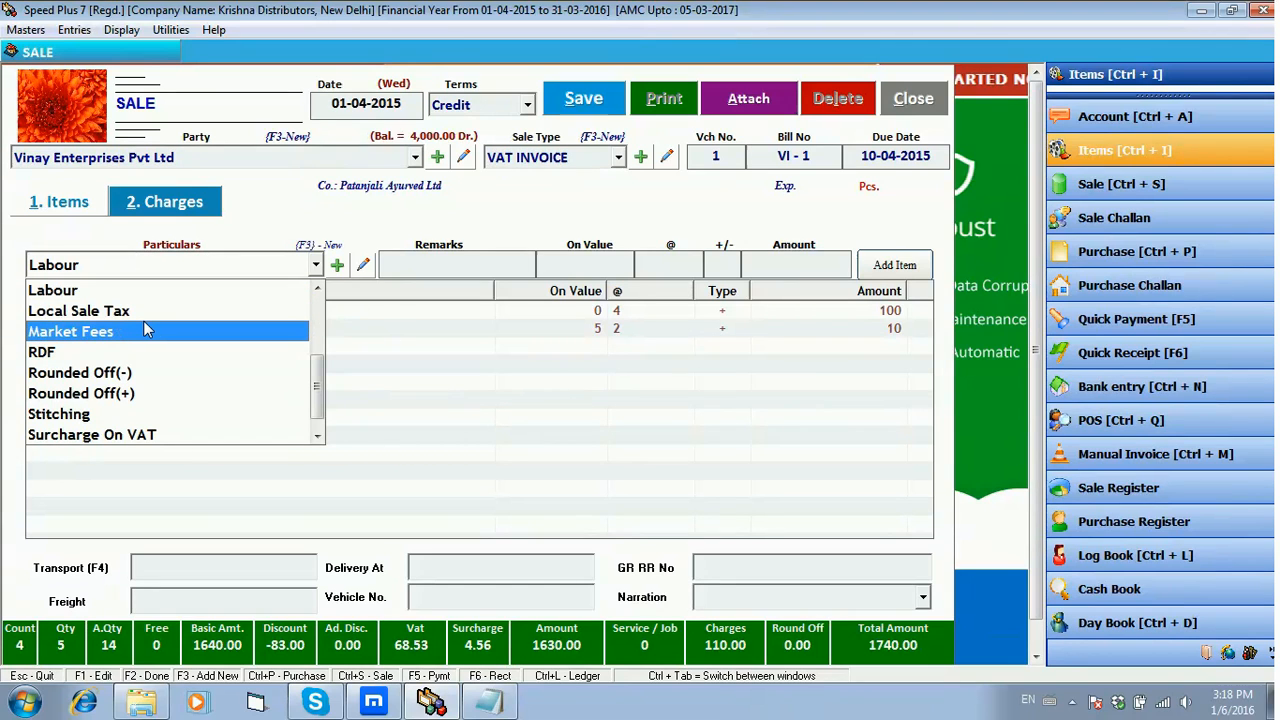
Start a new charges head from the bill, name it Insurance Charges and leave its default calculation value empty.
{"action": "left_click", "coordinate": [337, 266]}
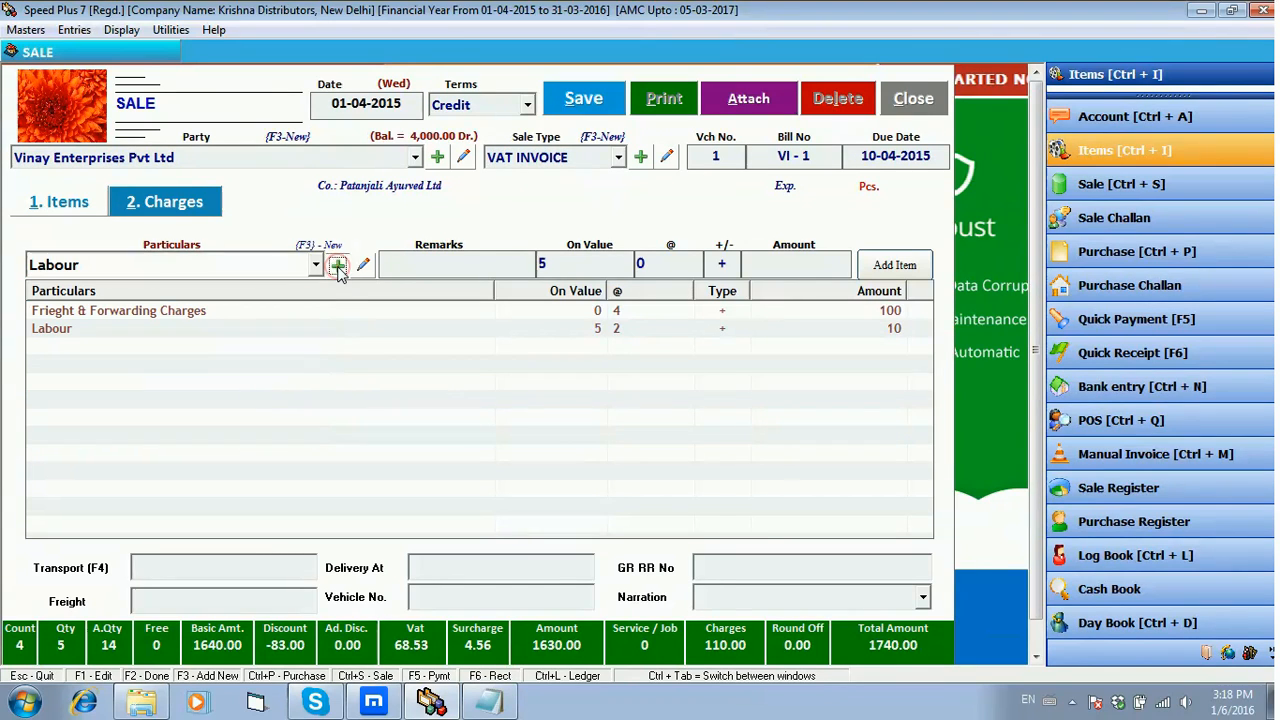
{"action": "left_click", "coordinate": [337, 268]}
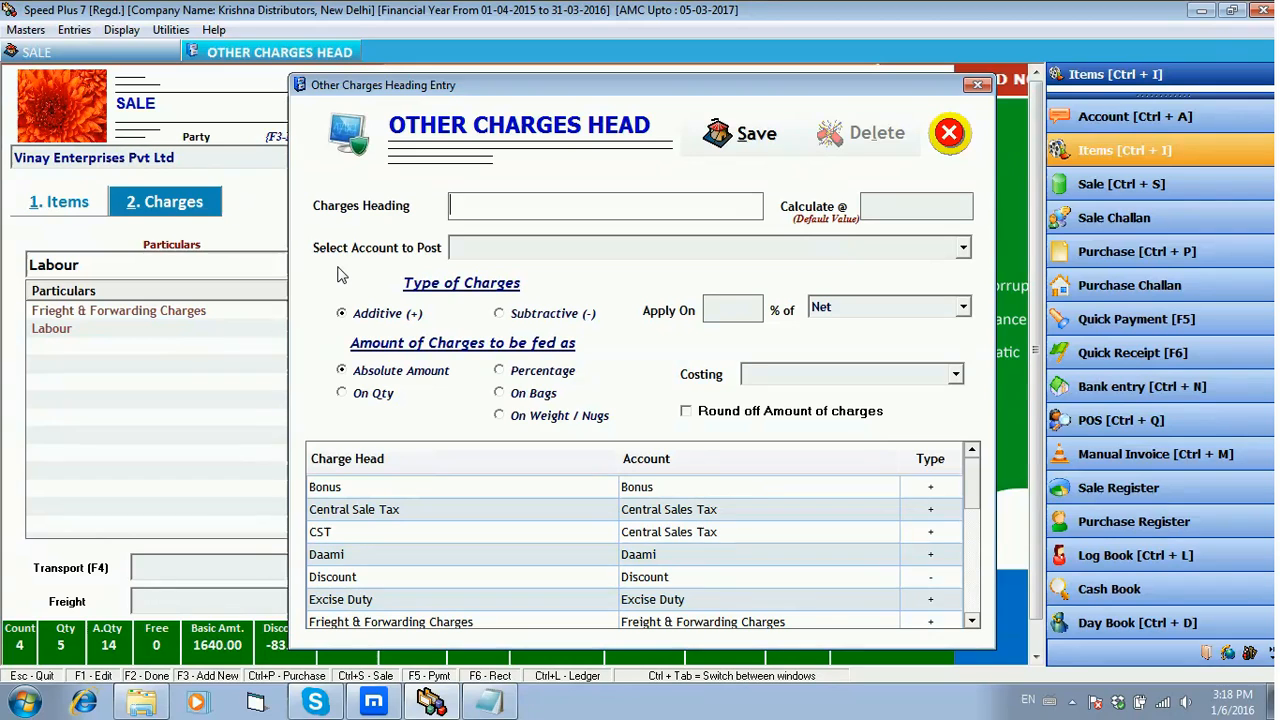
{"action": "left_click", "coordinate": [465, 201]}
{"action": "type", "text": "Insurancr"}
{"action": "key", "text": "BackSpace"}
{"action": "key", "text": "BackSpace"}
{"action": "type", "text": "e Charg"}
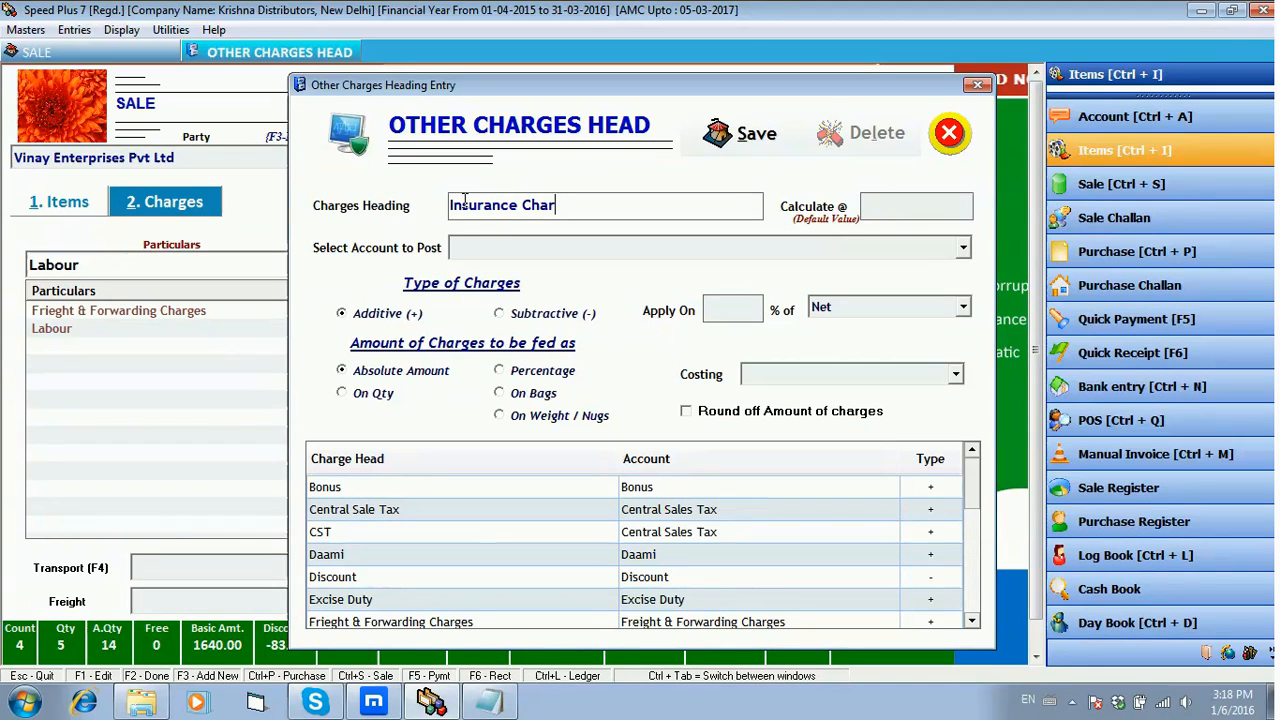
{"action": "type", "text": "es"}
{"action": "key", "text": "Return"}
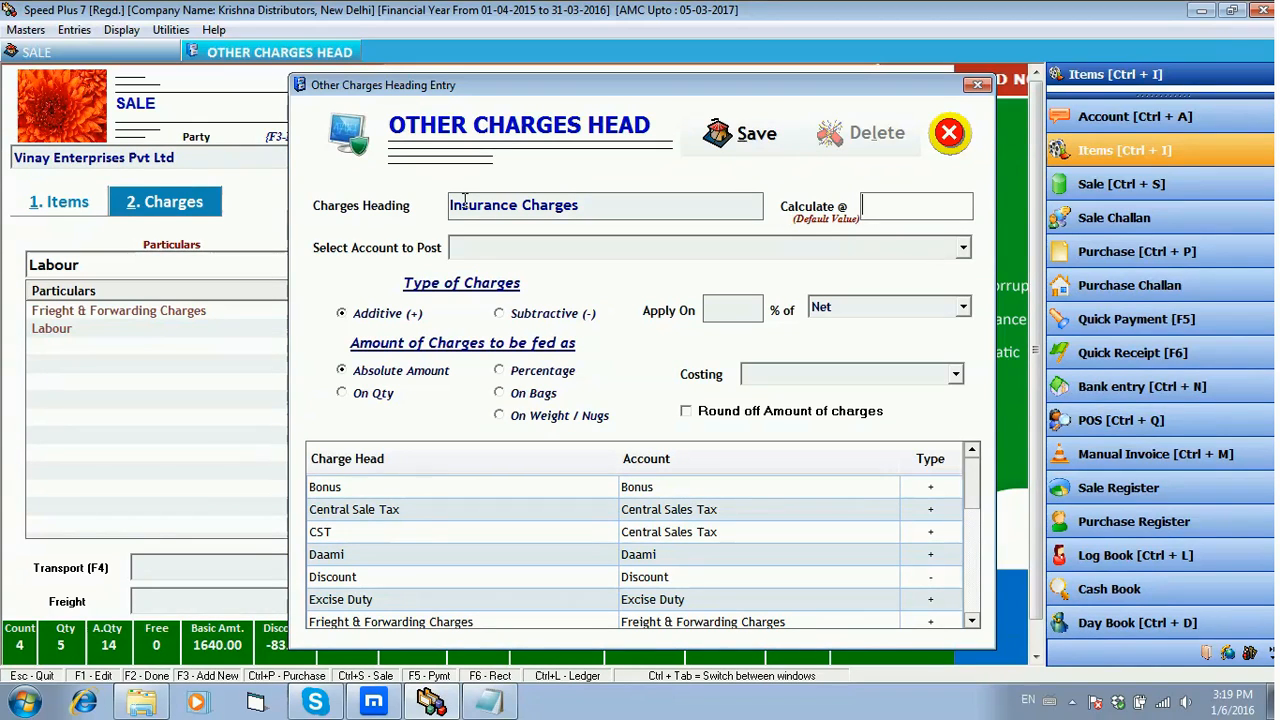
{"action": "key", "text": "Return"}
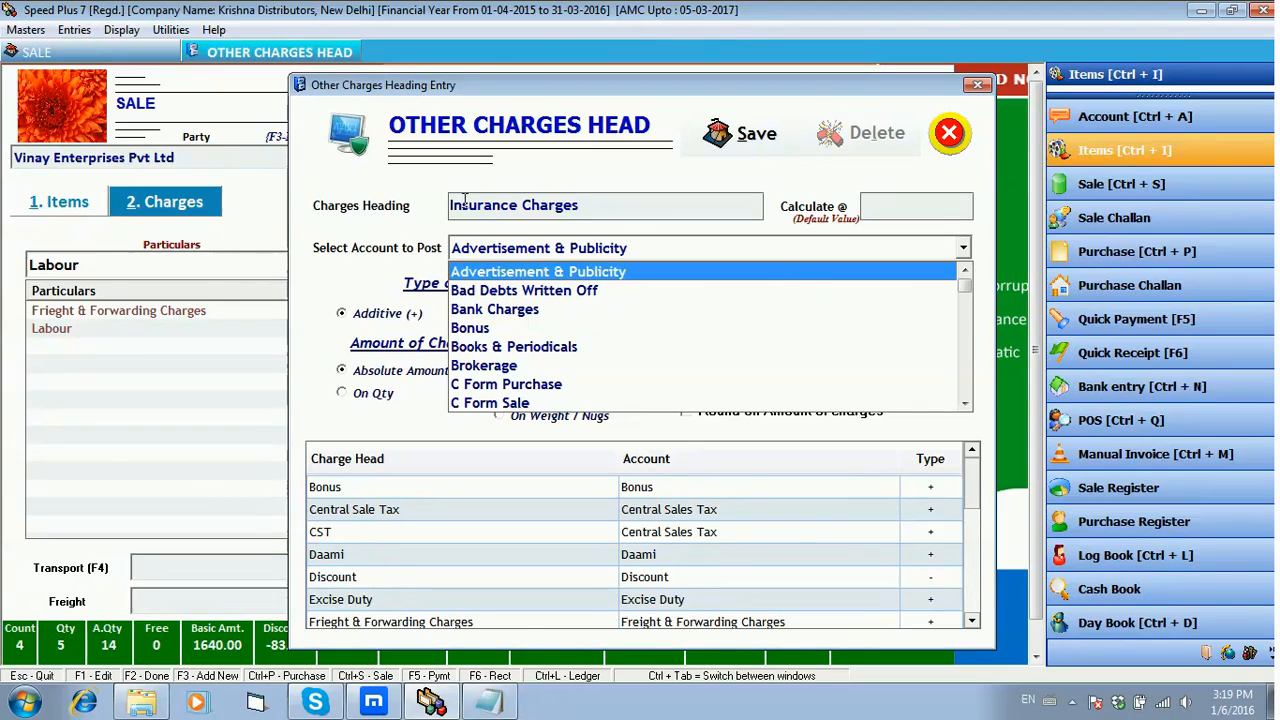
Create and save a posting account named Insurance in the Expenses (Indirect/Admn.) group, leaving all other account details at their defaults.
{"action": "key", "text": "F3"}
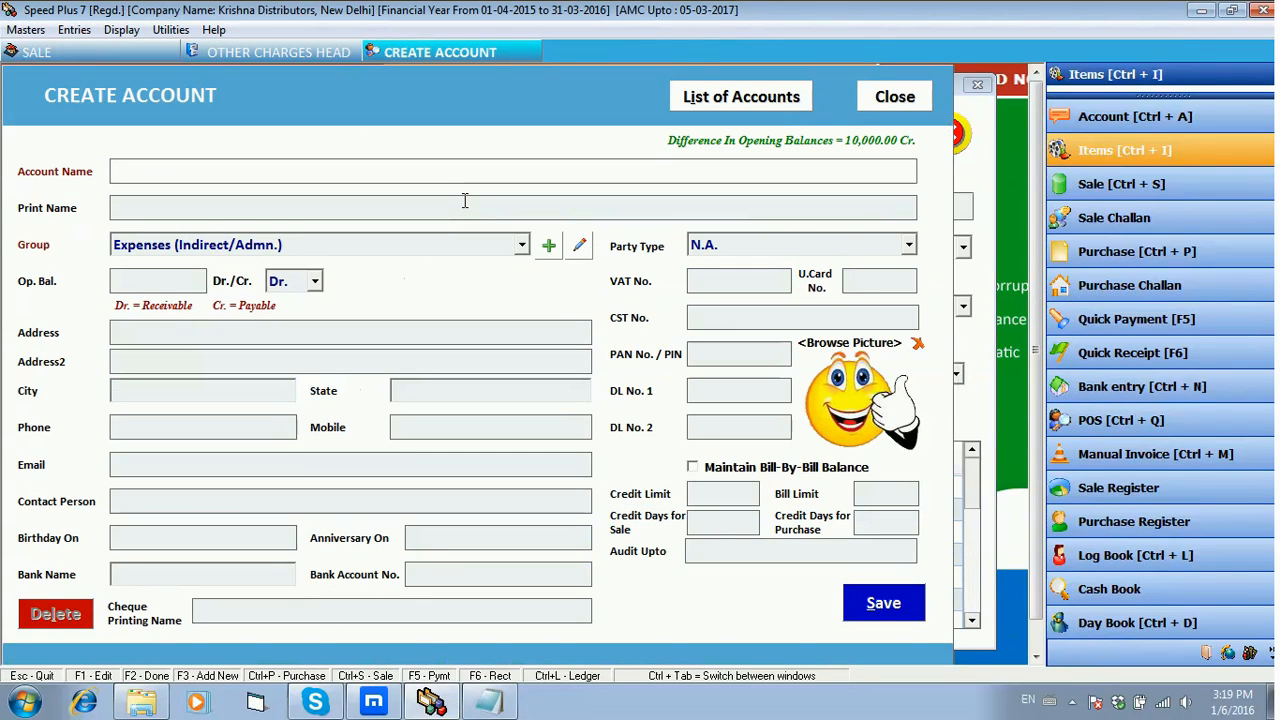
{"action": "type", "text": "Insurance"}
{"action": "key", "text": "Return"}
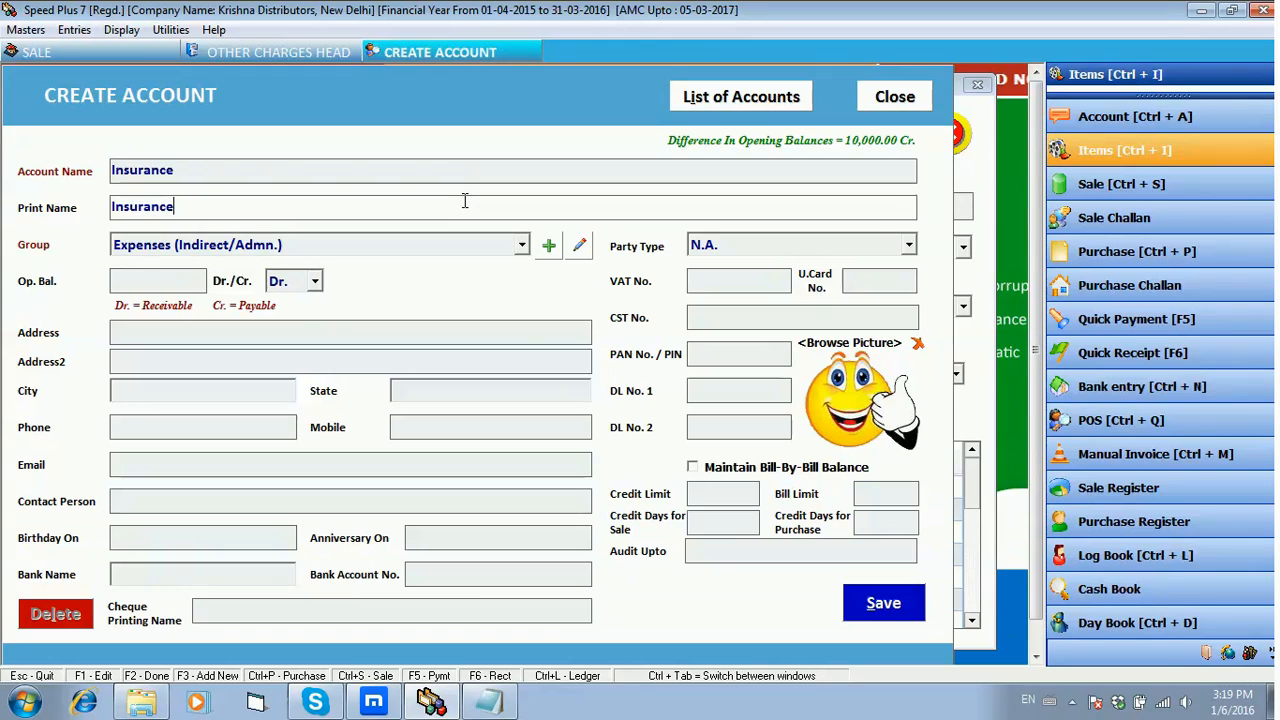
{"action": "key", "text": "Return"}
{"action": "key", "text": "Return"}
{"action": "key", "text": "Return"}
{"action": "key", "text": "Return"}
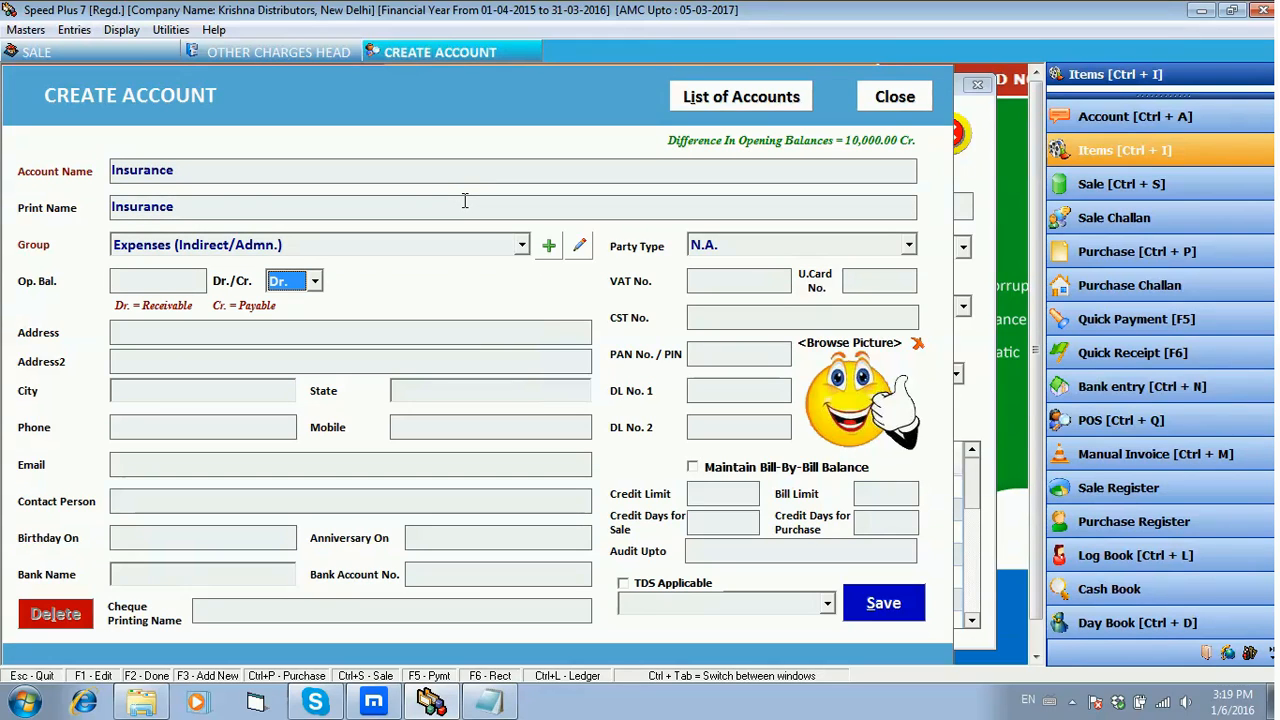
{"action": "key", "text": "Return"}
{"action": "key", "text": "Return"}
{"action": "key", "text": "Return"}
{"action": "key", "text": "Return"}
{"action": "key", "text": "Return"}
{"action": "key", "text": "Return"}
{"action": "key", "text": "Return"}
{"action": "key", "text": "Return"}
{"action": "key", "text": "Return"}
{"action": "key", "text": "Return"}
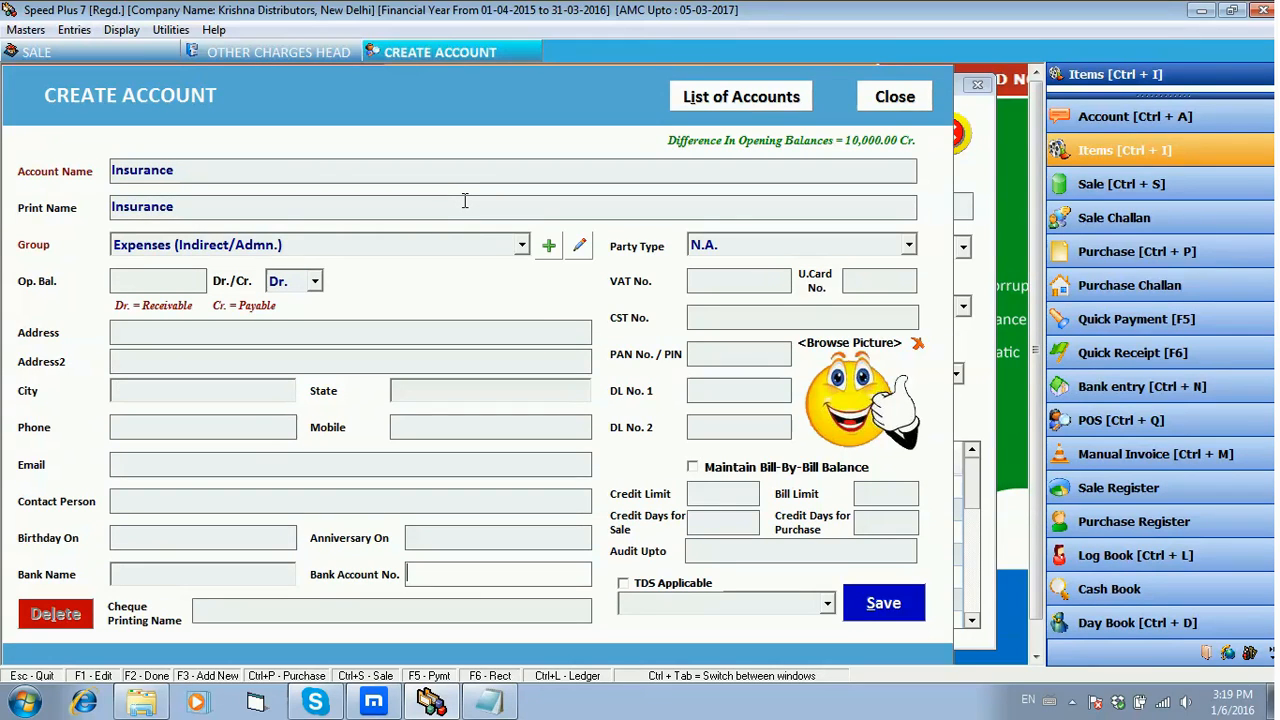
{"action": "key", "text": "Return"}
{"action": "key", "text": "Return"}
{"action": "key", "text": "Return"}
{"action": "key", "text": "Return"}
{"action": "key", "text": "Return"}
{"action": "key", "text": "Return"}
{"action": "key", "text": "Return"}
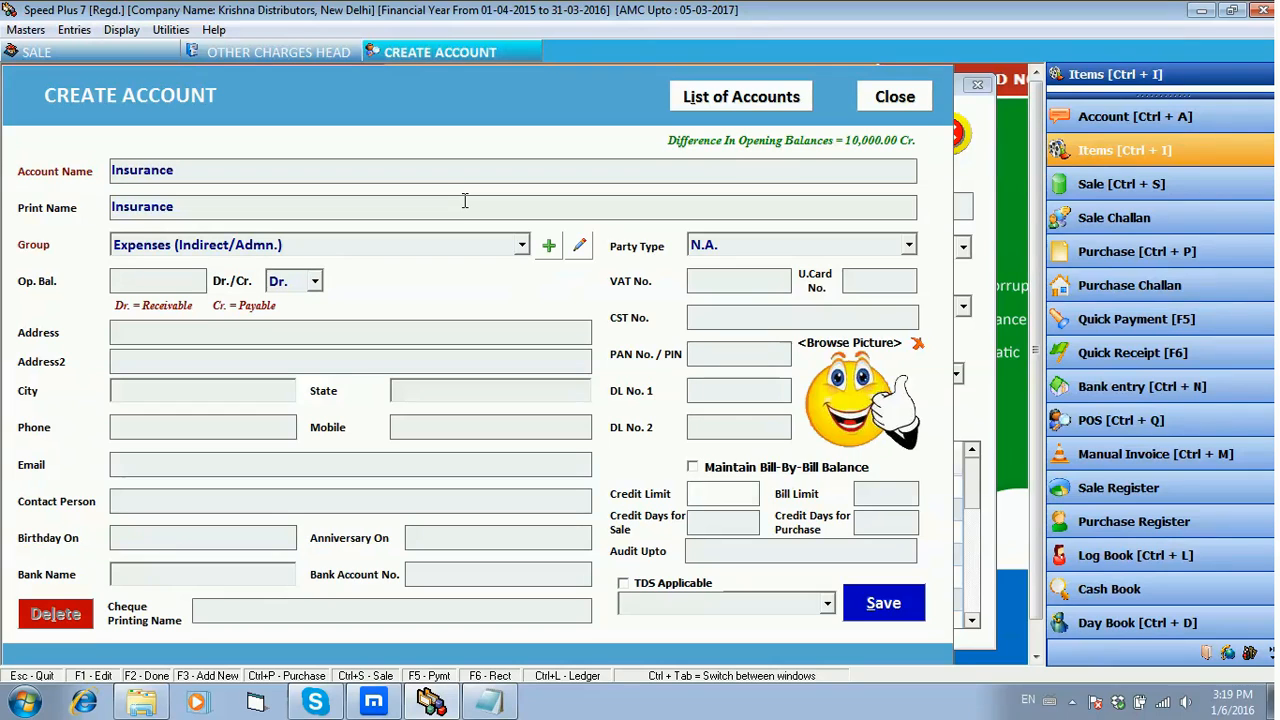
{"action": "key", "text": "Return"}
{"action": "key", "text": "Return"}
{"action": "key", "text": "Return"}
{"action": "key", "text": "Return"}
{"action": "key", "text": "Return"}
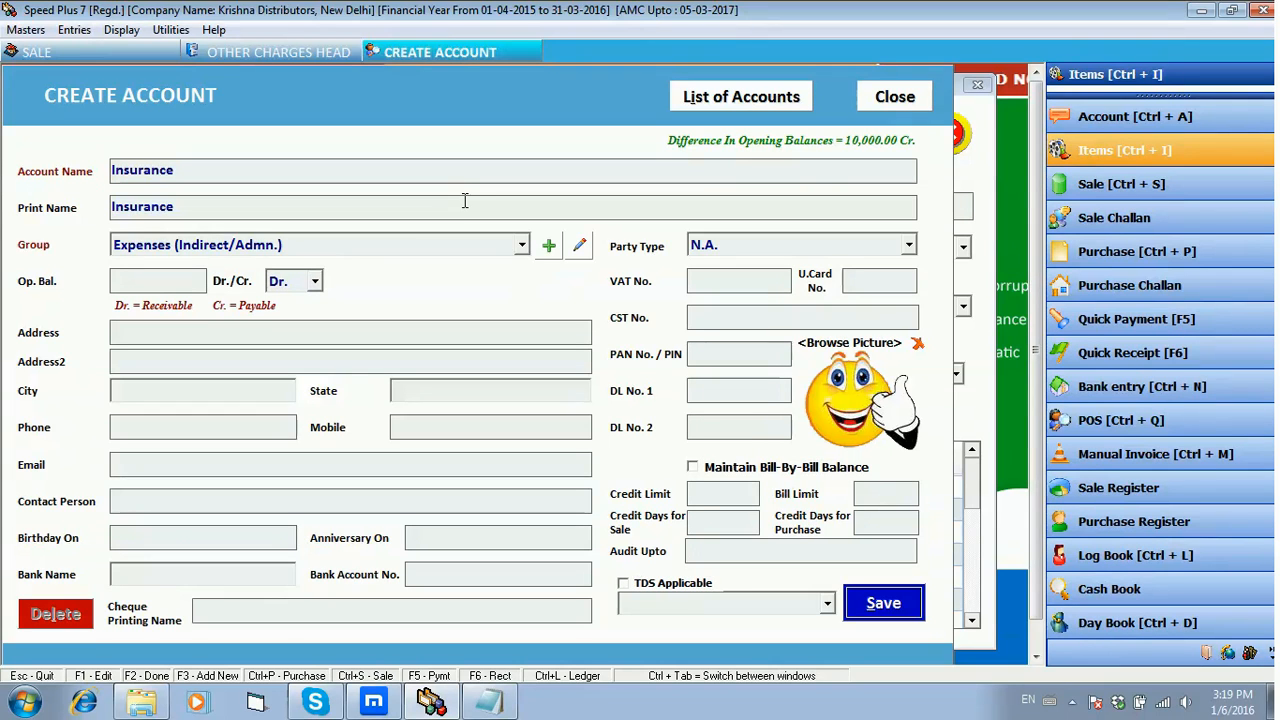
{"action": "key", "text": "Return"}
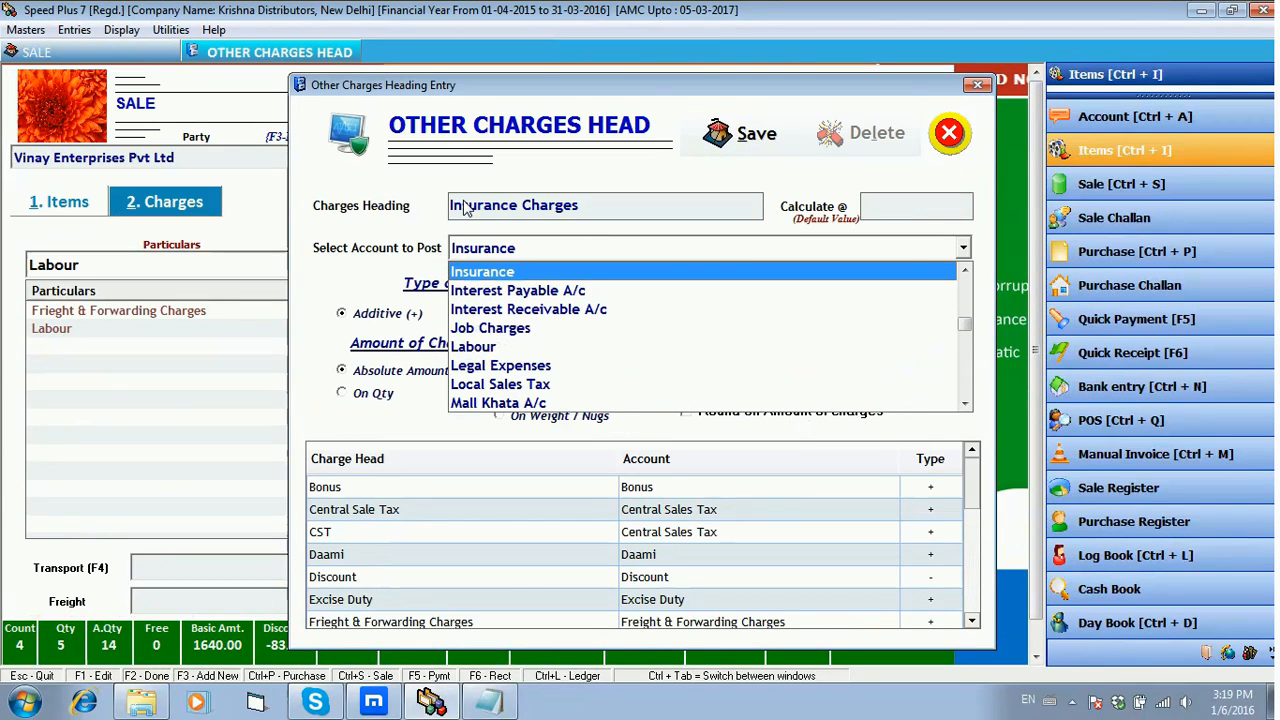
Post Insurance Charges to the Insurance account as an additive percentage charge applied on 100% of Net.
{"action": "key", "text": "Return"}
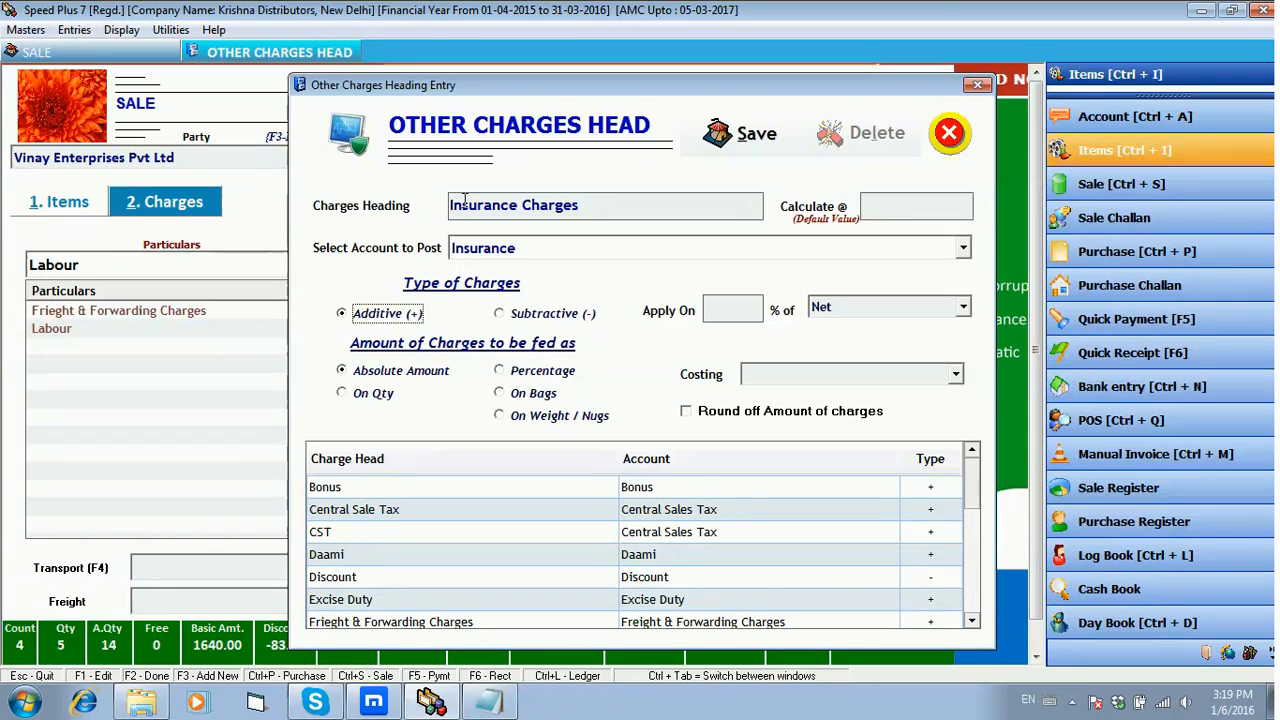
{"action": "left_click", "coordinate": [519, 380]}
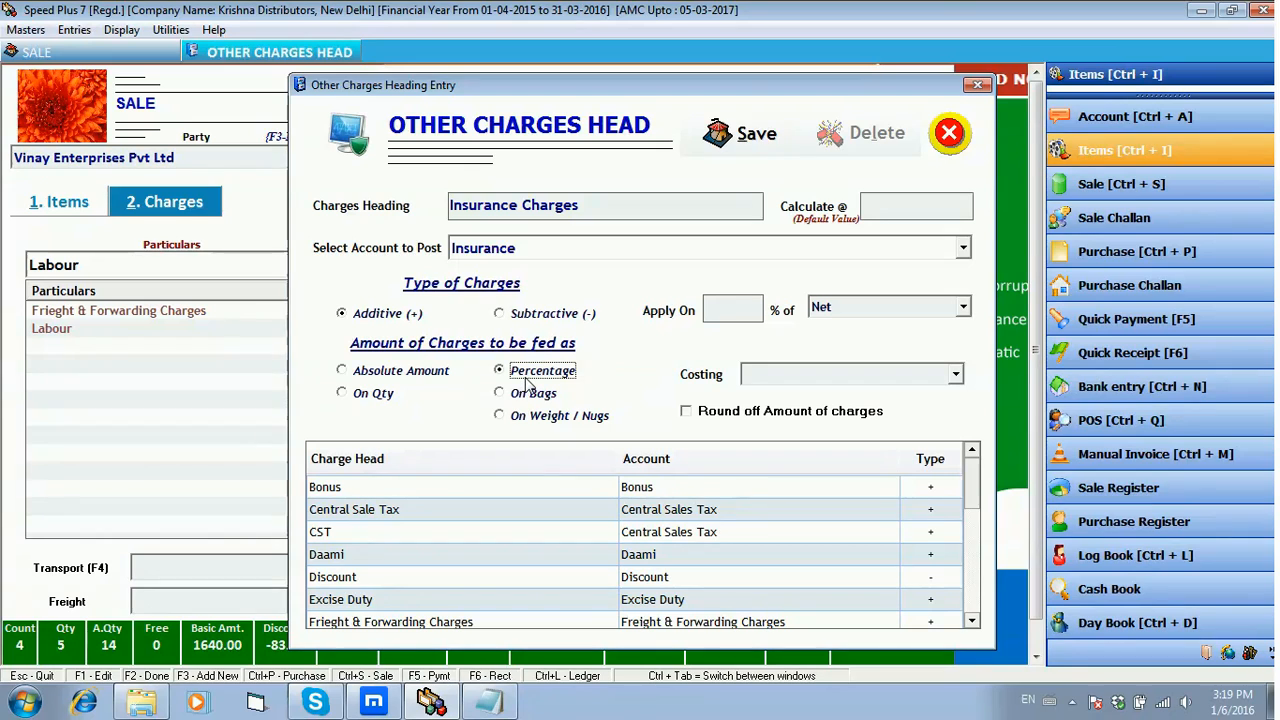
{"action": "left_click", "coordinate": [711, 309]}
{"action": "type", "text": "1"}
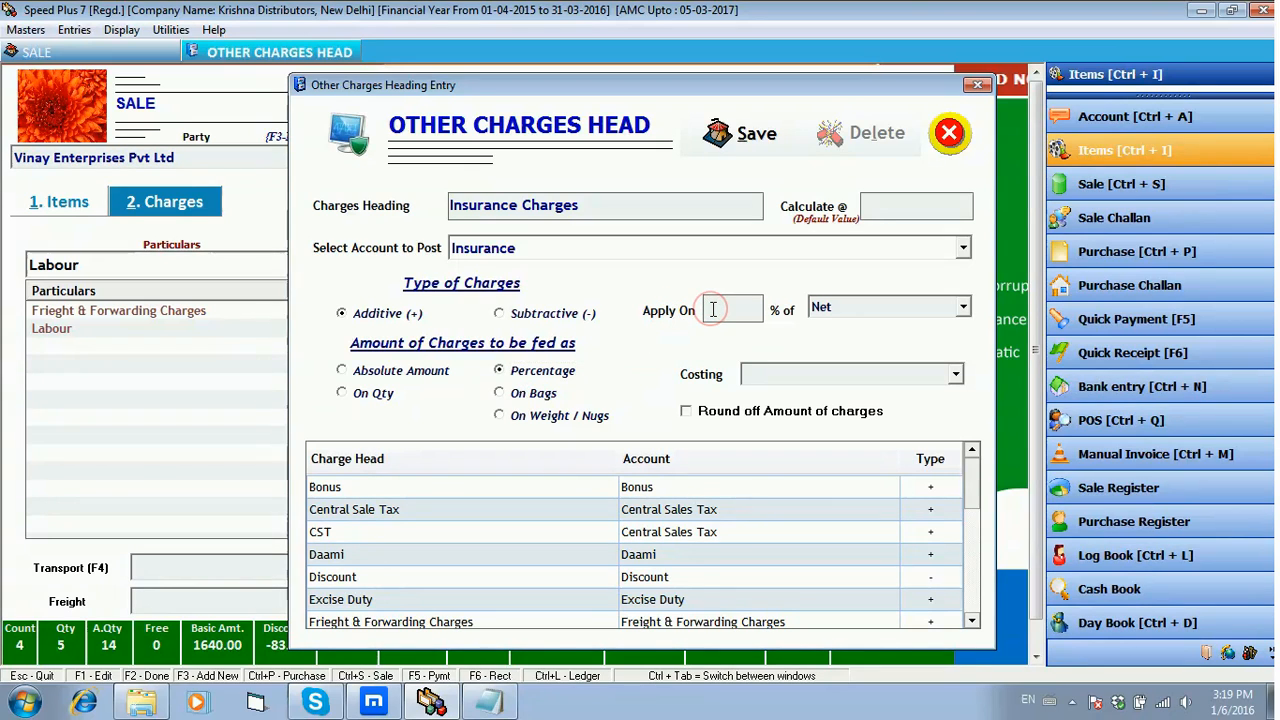
{"action": "type", "text": "000"}
{"action": "key", "text": "Tab"}
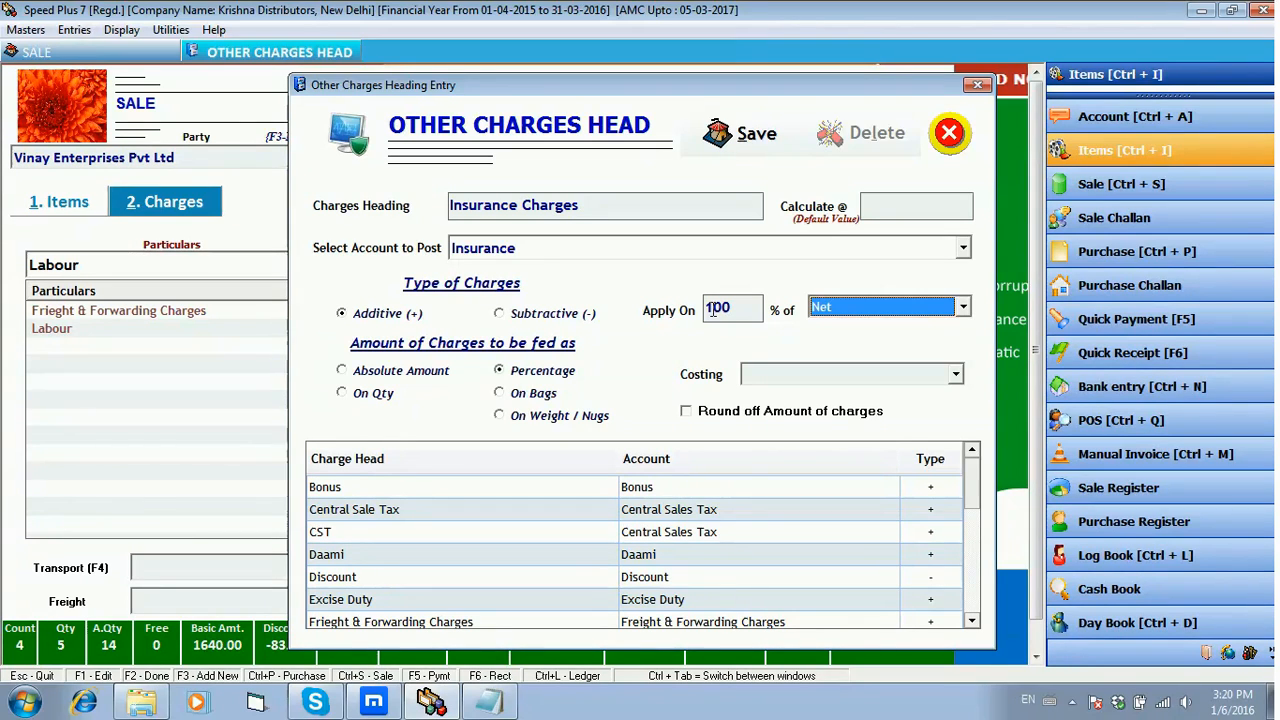
Save the Insurance Charges head and return to the list of available charges on the sale bill.
{"action": "key", "text": "Return"}
{"action": "key", "text": "Return"}
{"action": "key", "text": "Return"}
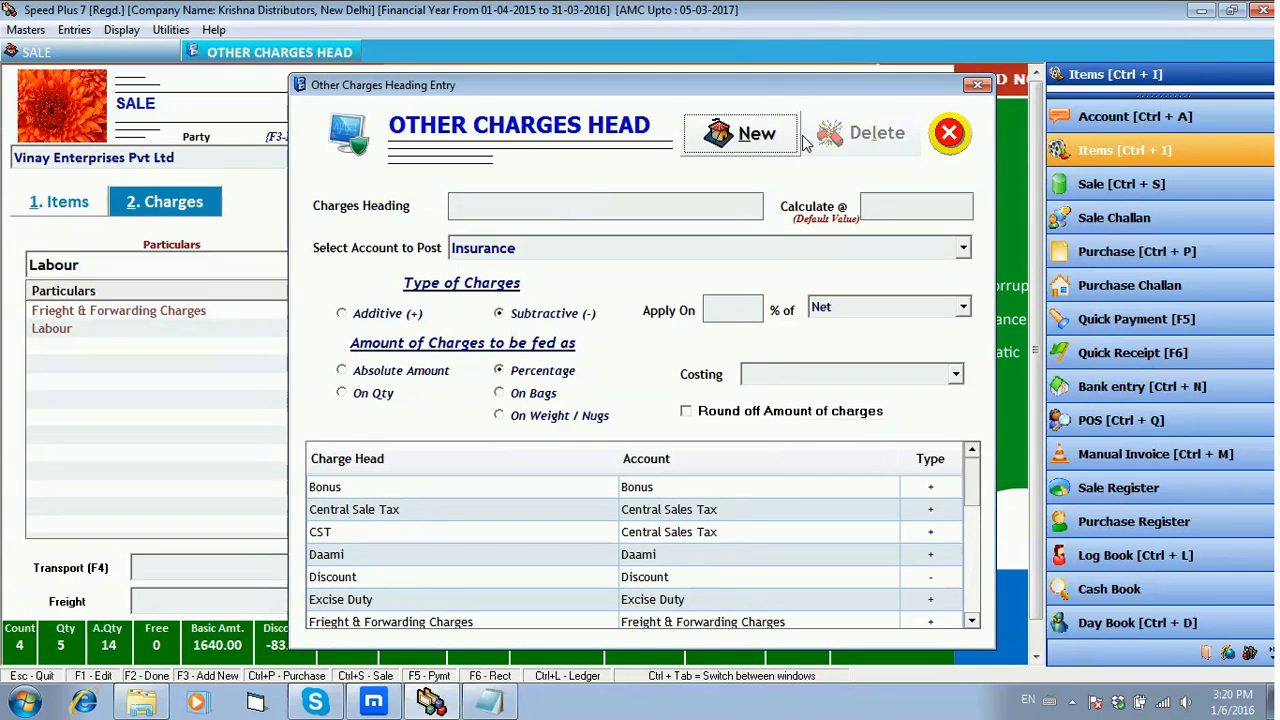
{"action": "left_click", "coordinate": [949, 133]}
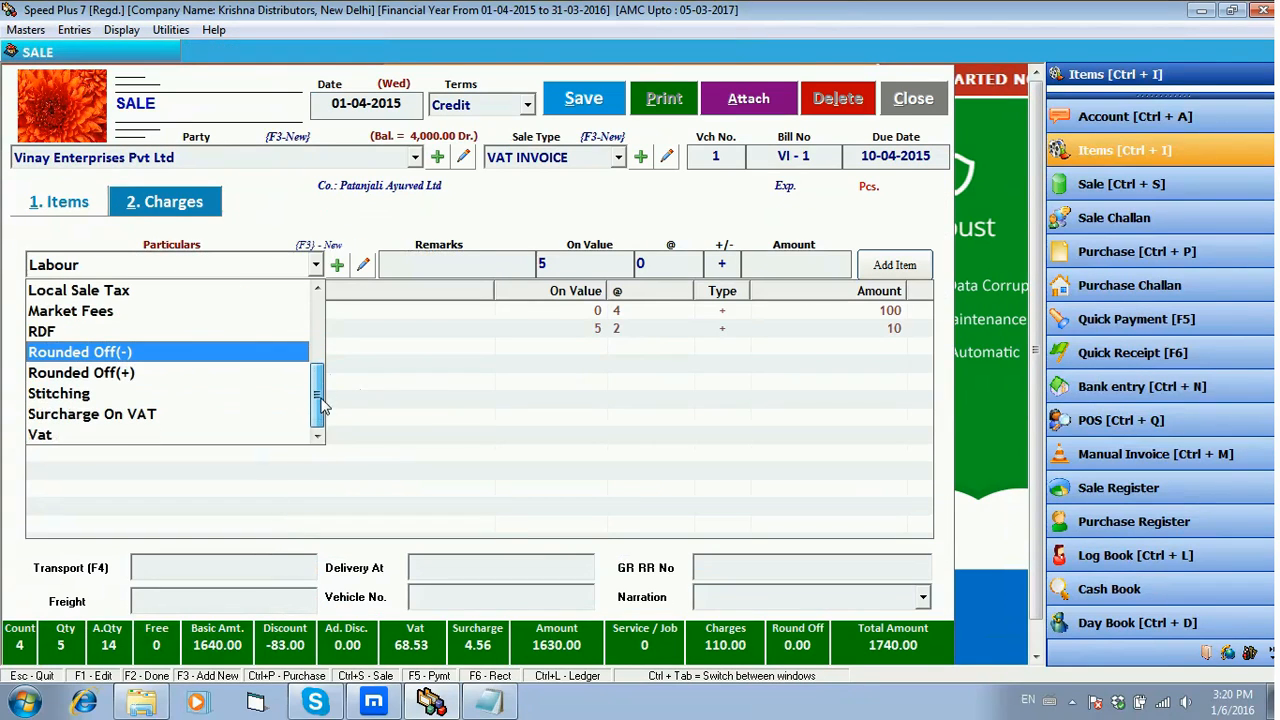
{"action": "mouse_move", "coordinate": [322, 402]}
{"action": "left_mouse_down"}
{"action": "mouse_move", "coordinate": [326, 309]}
{"action": "mouse_move", "coordinate": [320, 386]}
{"action": "left_mouse_up"}
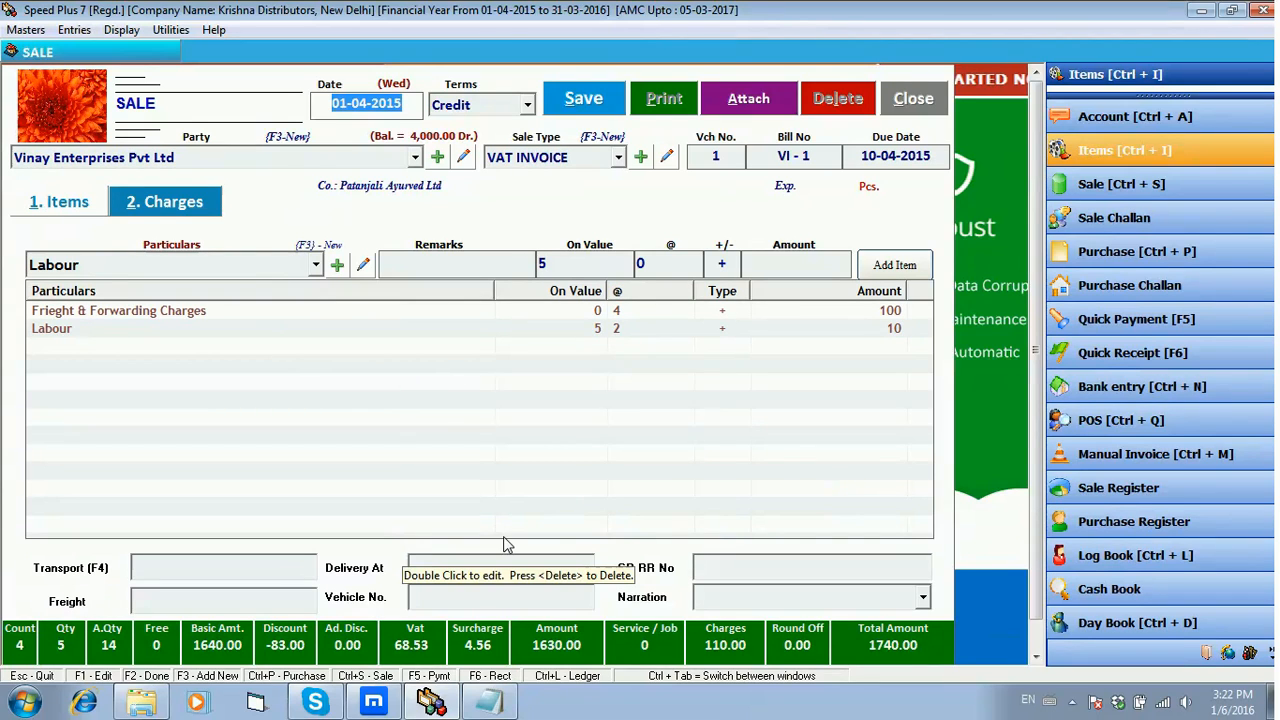
Save the sale bill and open a print preview of its original copy in the General format.
{"action": "left_click", "coordinate": [584, 99]}
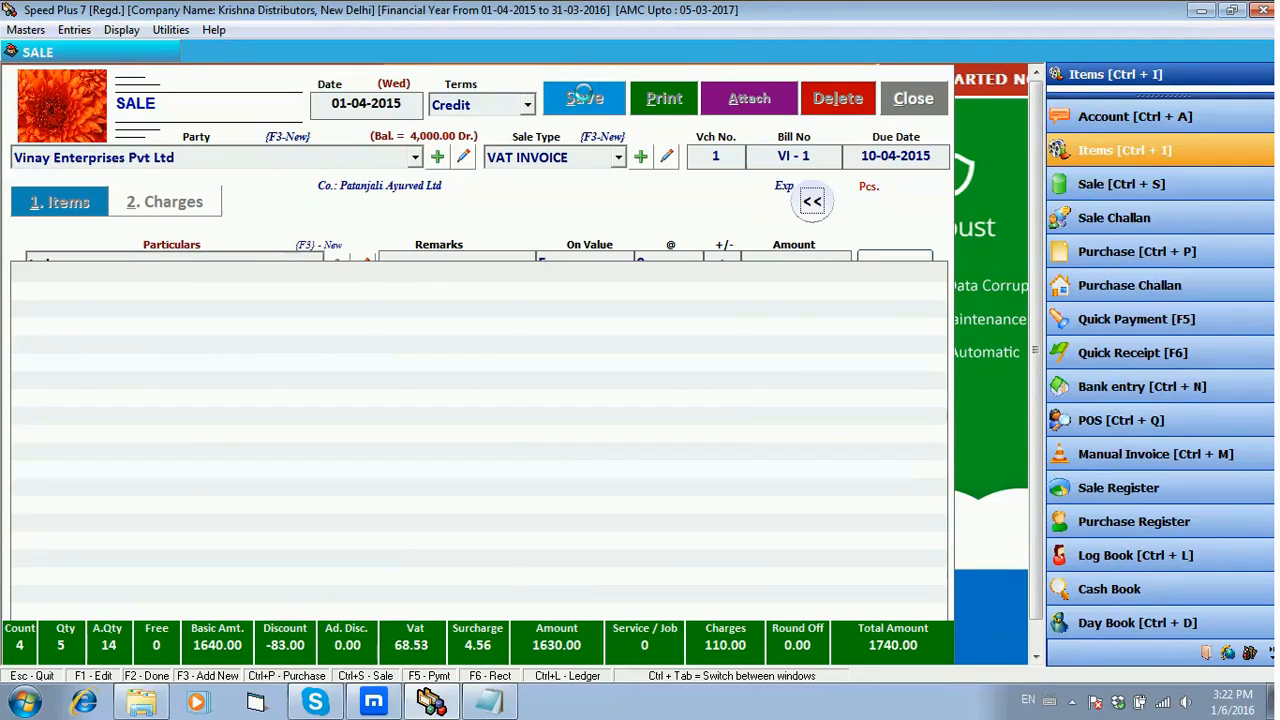
{"action": "left_click", "coordinate": [687, 423]}
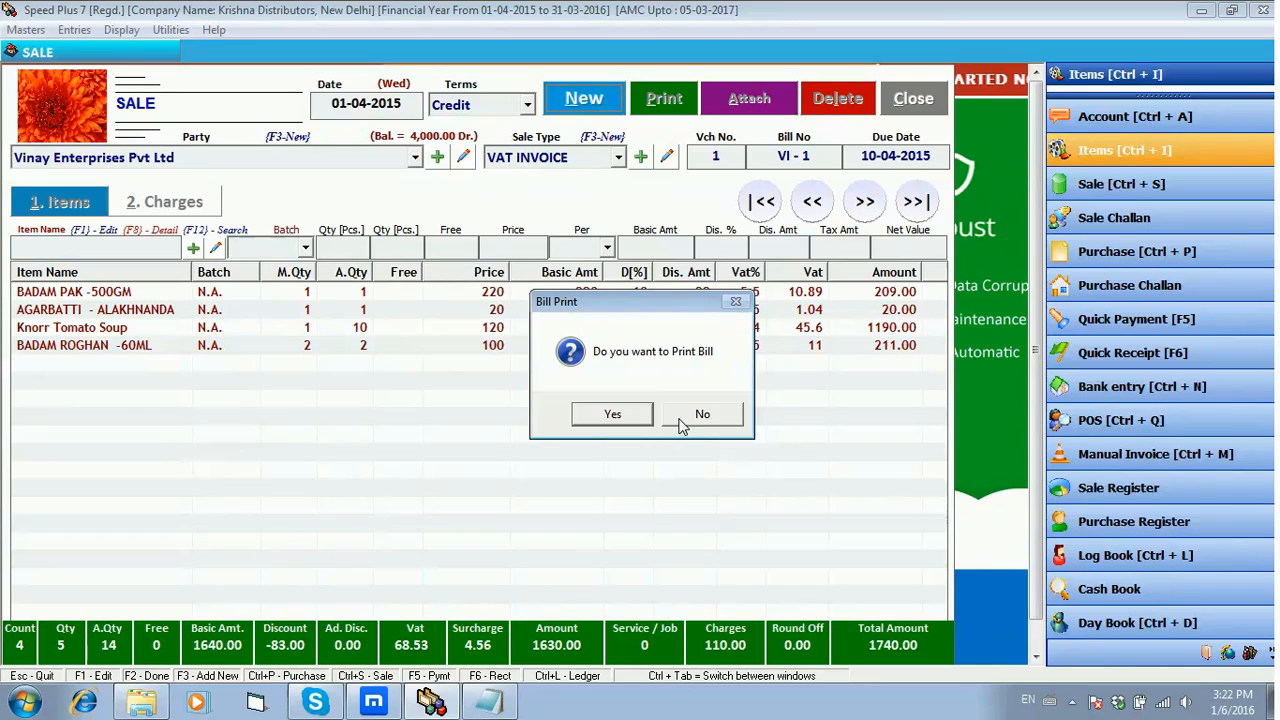
{"action": "left_click", "coordinate": [637, 423]}
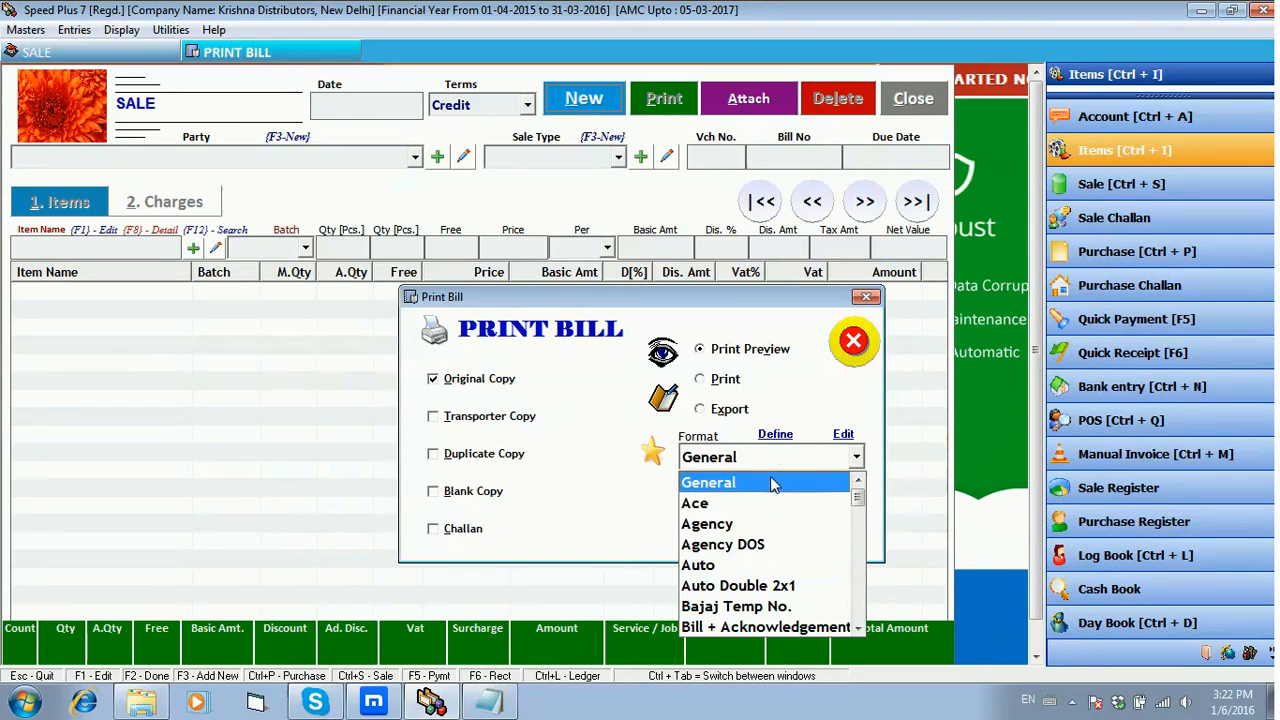
{"action": "left_click", "coordinate": [758, 483]}
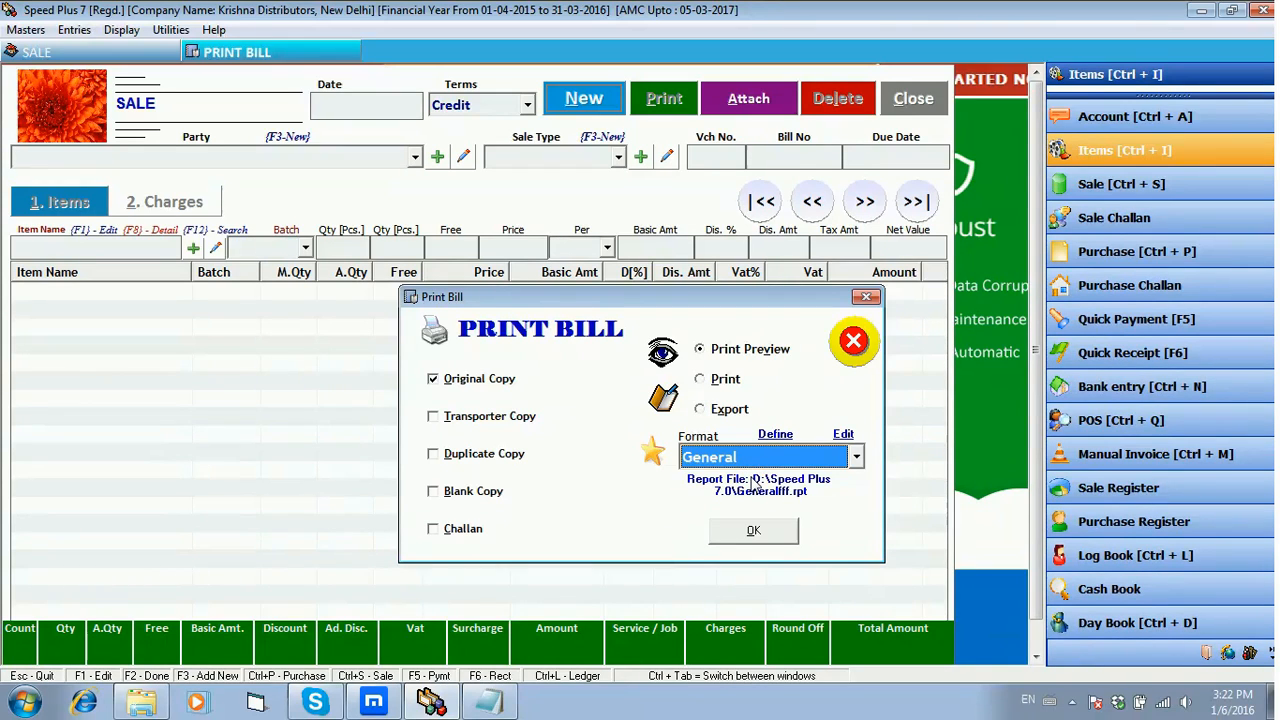
{"action": "key", "text": "Tab"}
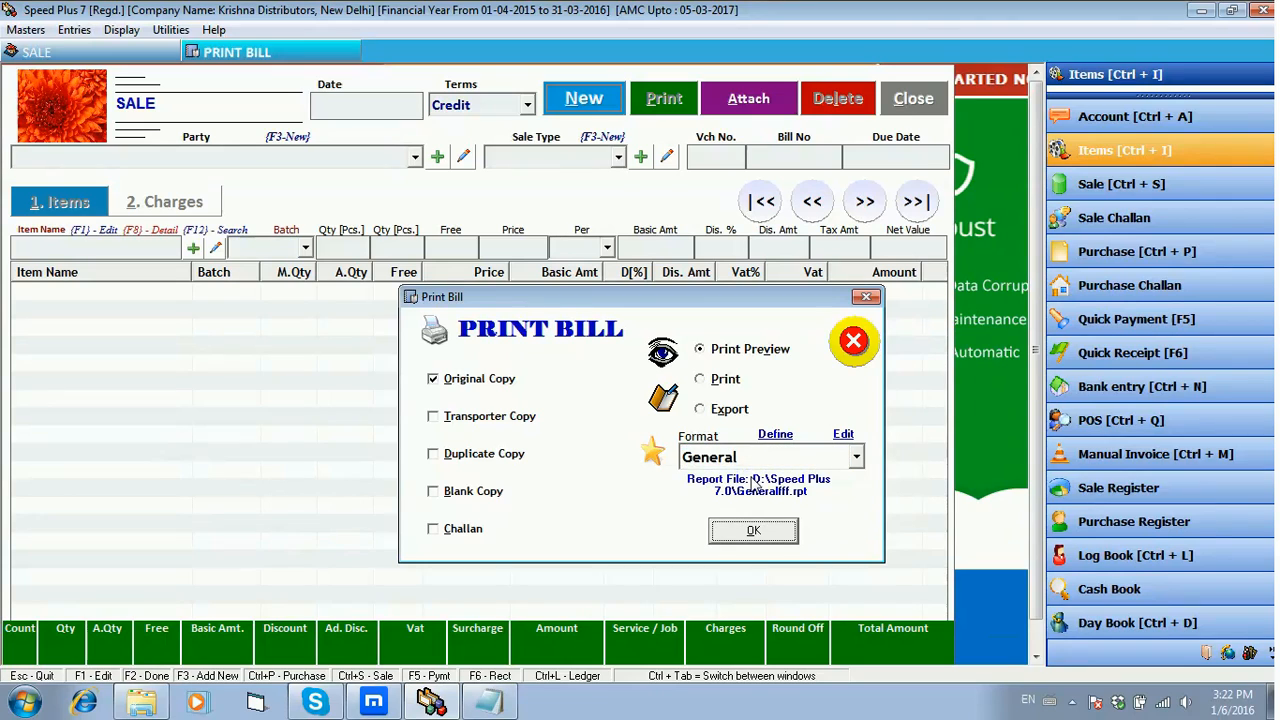
{"action": "key", "text": "Return"}
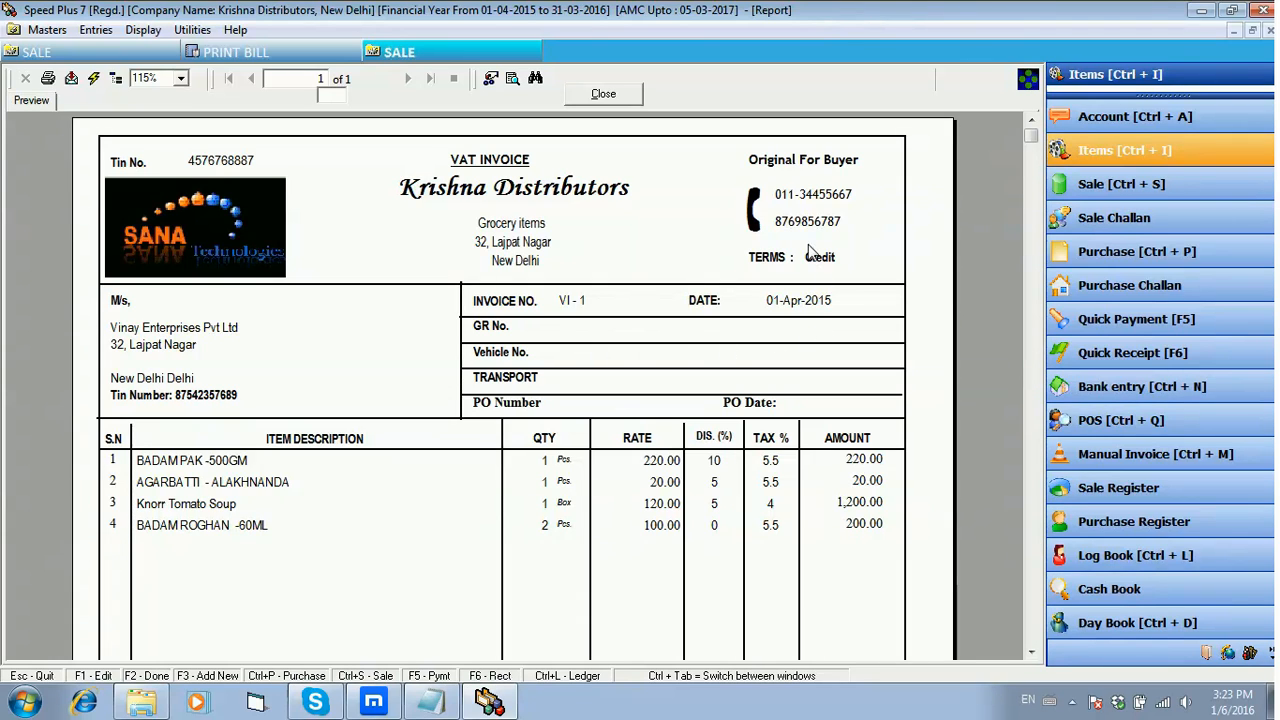
Review the previewed VAT invoice's copy label, credit terms, item descriptions, rates and tax percentages.
{"action": "left_click", "coordinate": [808, 164]}
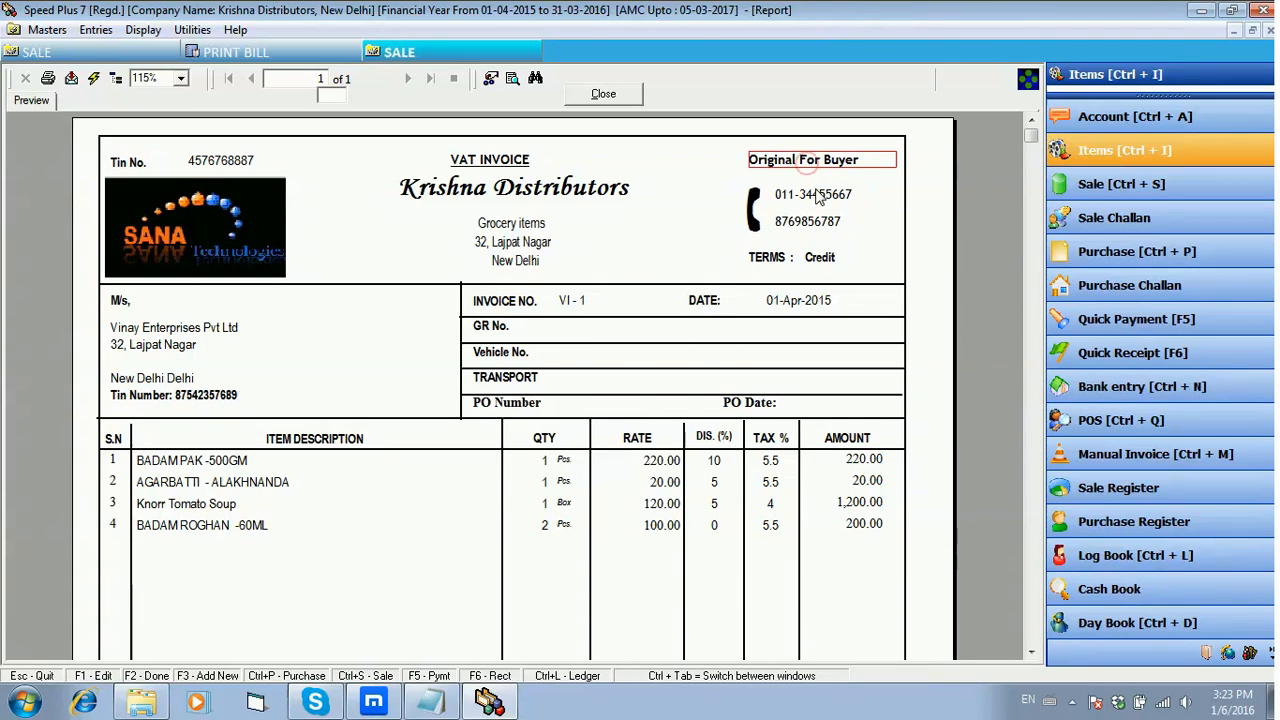
{"action": "left_click", "coordinate": [820, 257]}
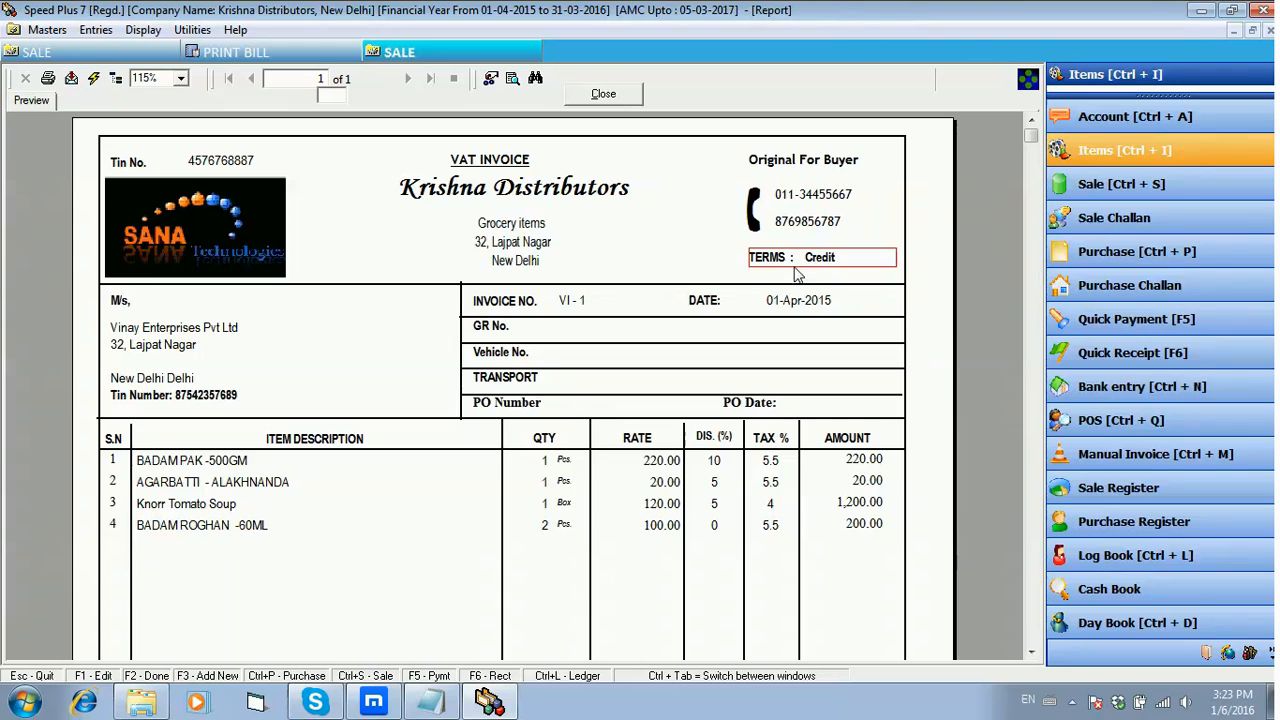
{"action": "left_click", "coordinate": [229, 506]}
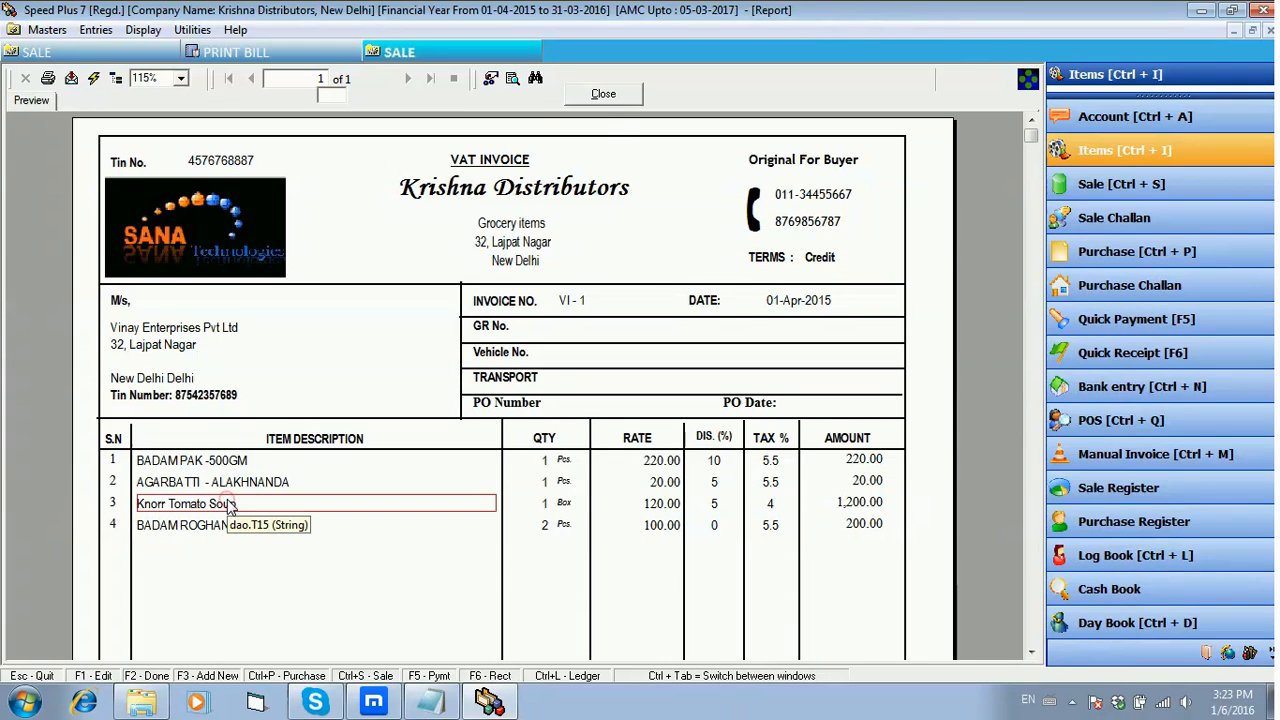
{"action": "left_click", "coordinate": [665, 487]}
{"action": "left_click", "coordinate": [770, 471]}
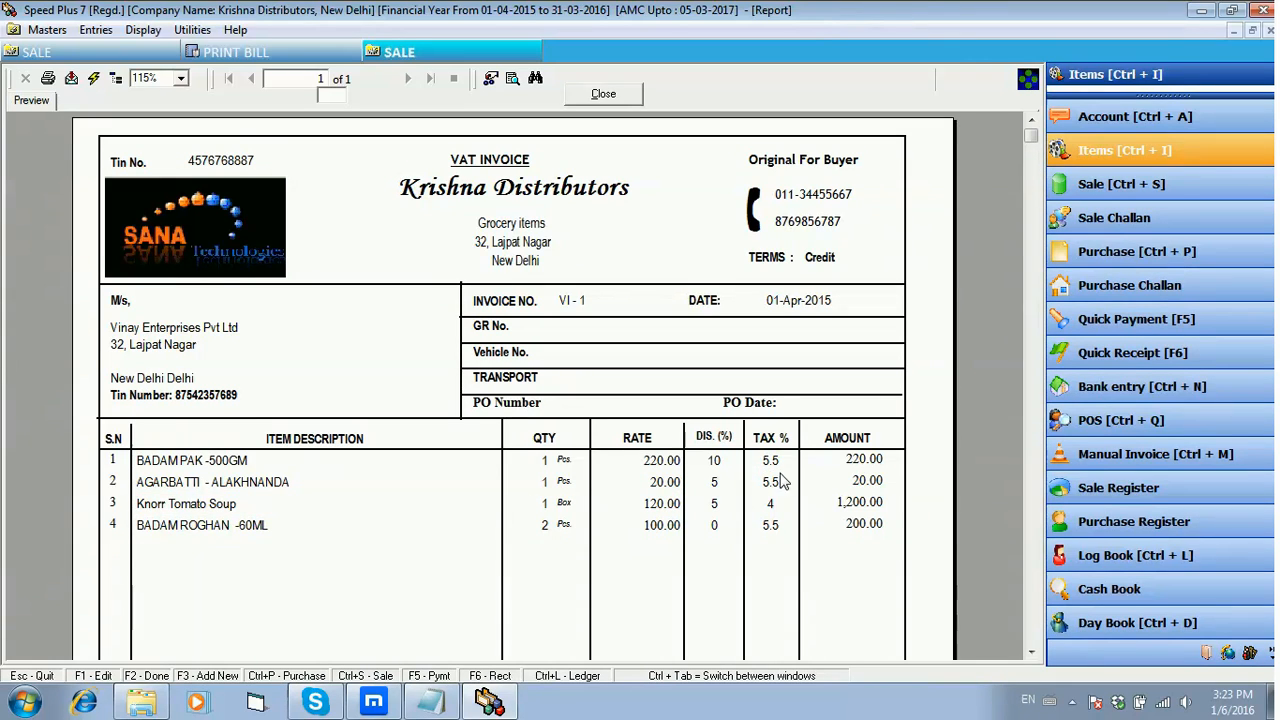
Examine the previewed original invoice's VAT slabs, totals, charges, amount in words, terms and input tax credit note, and close the preview.
{"action": "left_click", "coordinate": [851, 486]}
{"action": "scroll", "coordinate": [632, 618], "scroll_direction": "down", "scroll_amount": 10}
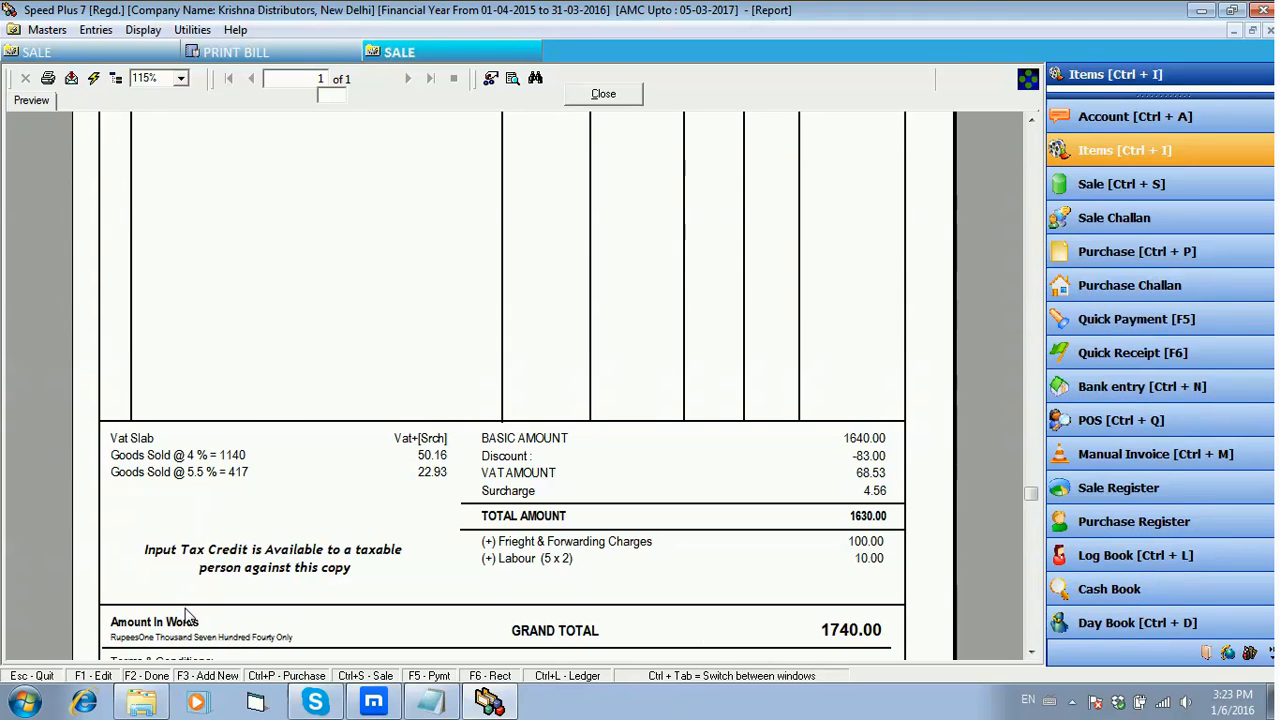
{"action": "scroll", "coordinate": [197, 617], "scroll_direction": "down", "scroll_amount": 3}
{"action": "left_click", "coordinate": [181, 408]}
{"action": "left_click", "coordinate": [193, 447]}
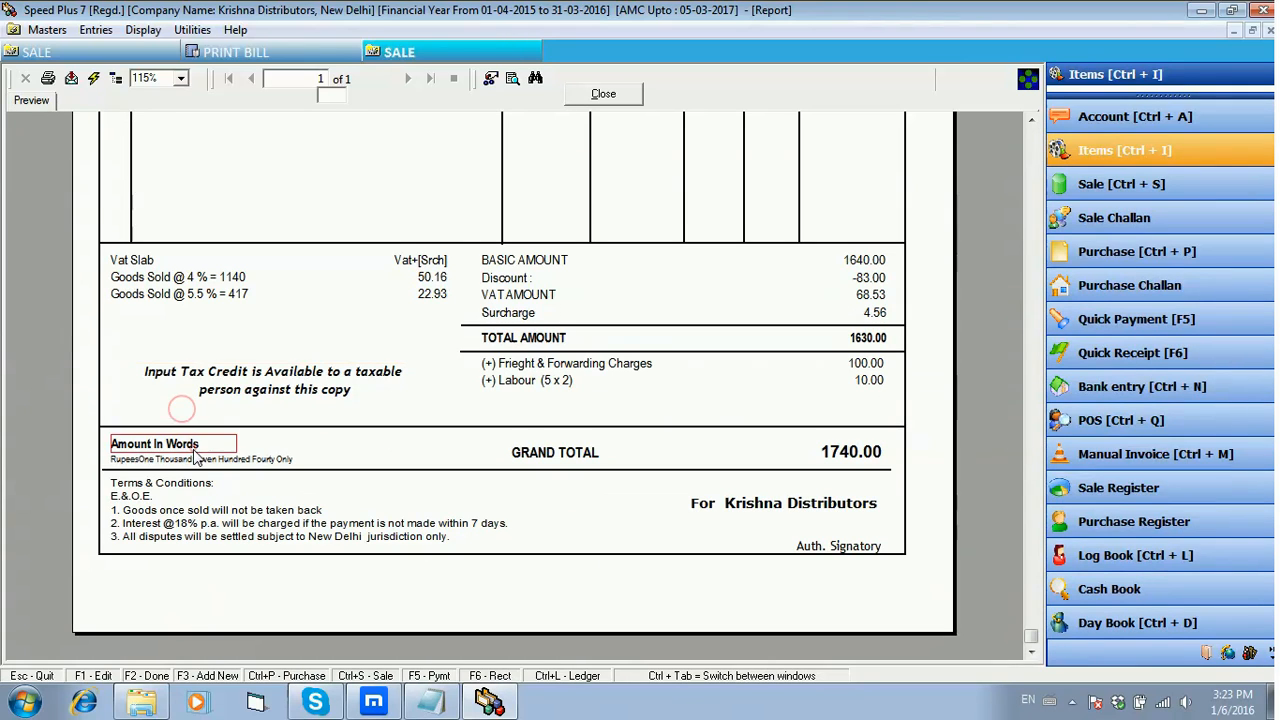
{"action": "left_click", "coordinate": [190, 459]}
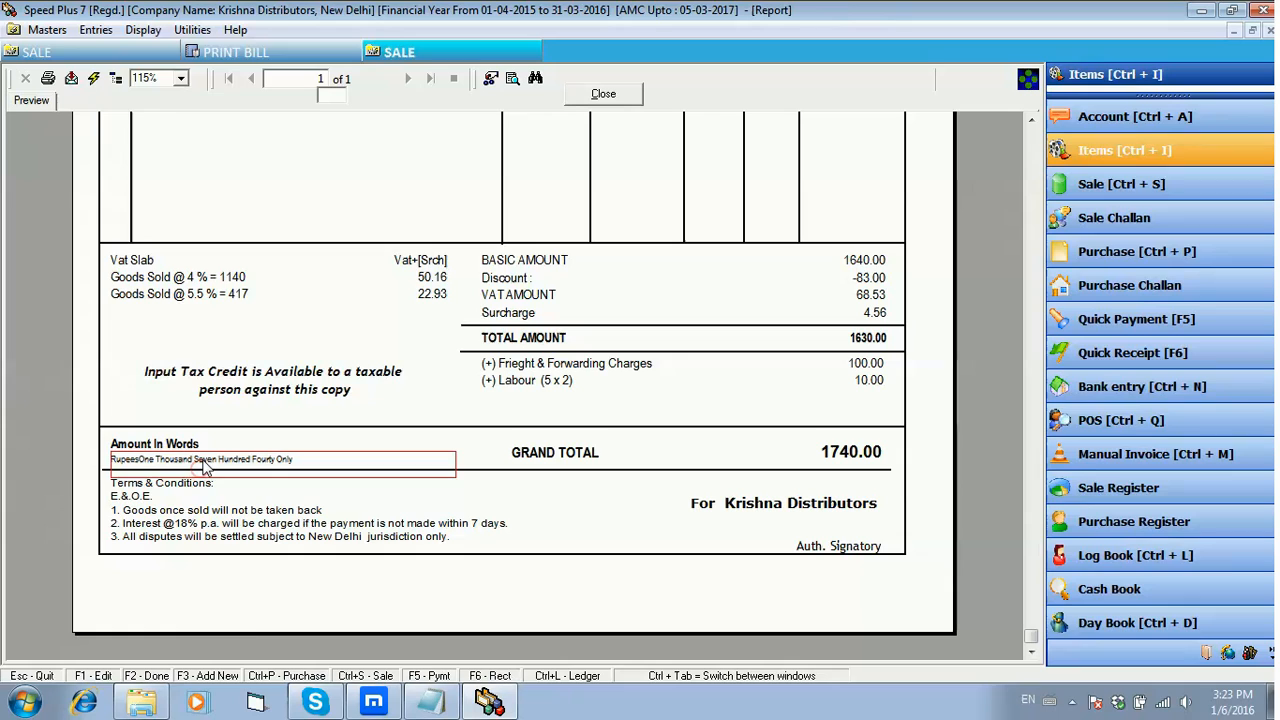
{"action": "left_click", "coordinate": [211, 512]}
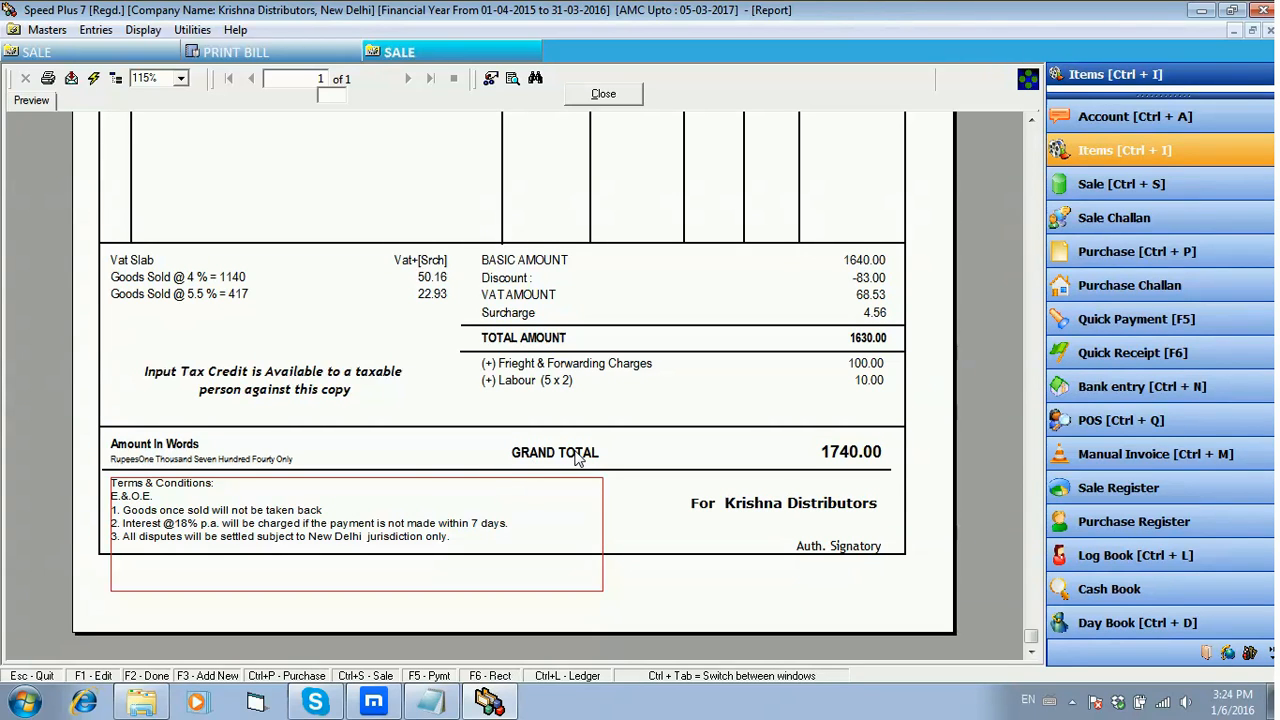
{"action": "scroll", "coordinate": [585, 452], "scroll_direction": "up", "scroll_amount": 10}
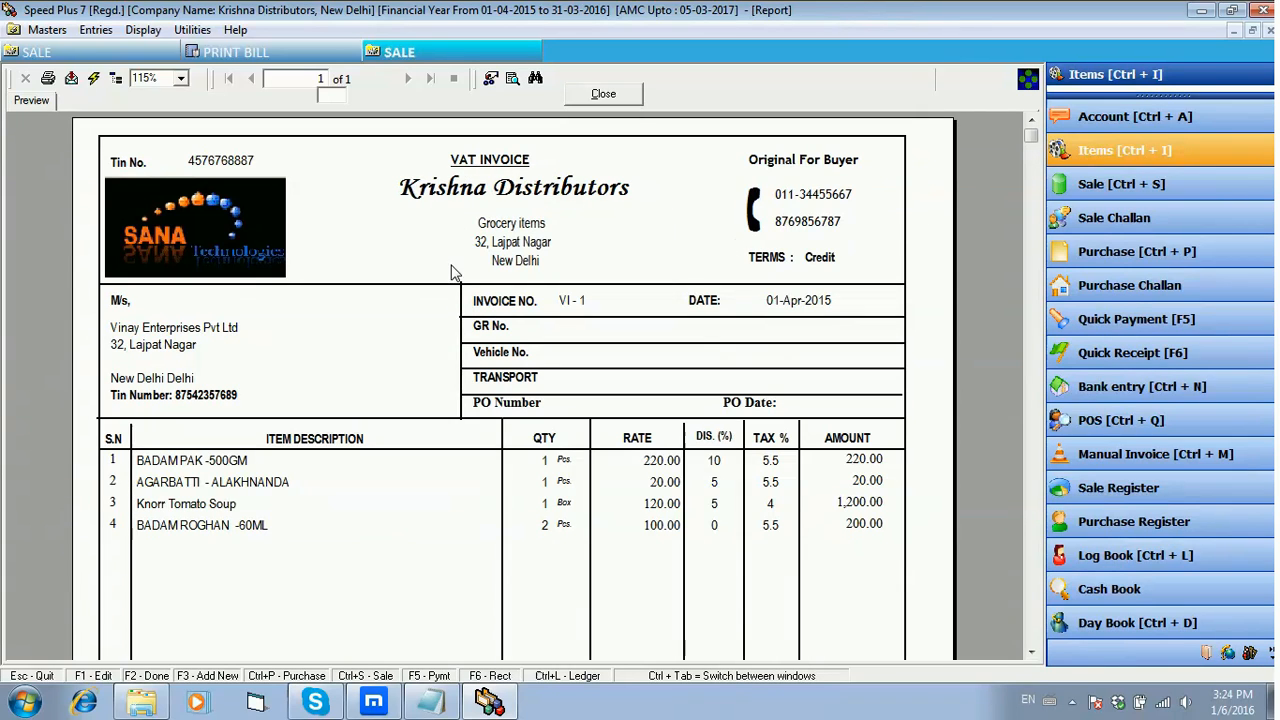
{"action": "scroll", "coordinate": [452, 305], "scroll_direction": "down", "scroll_amount": 10}
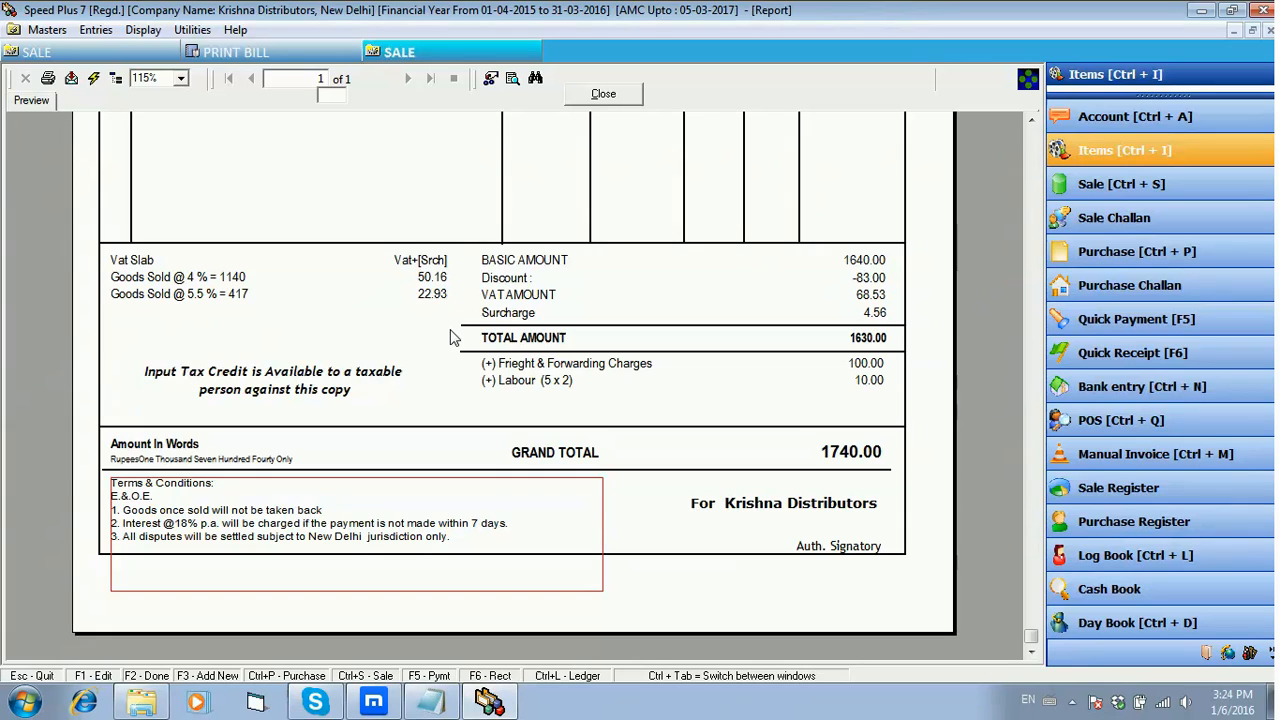
{"action": "left_click", "coordinate": [312, 372]}
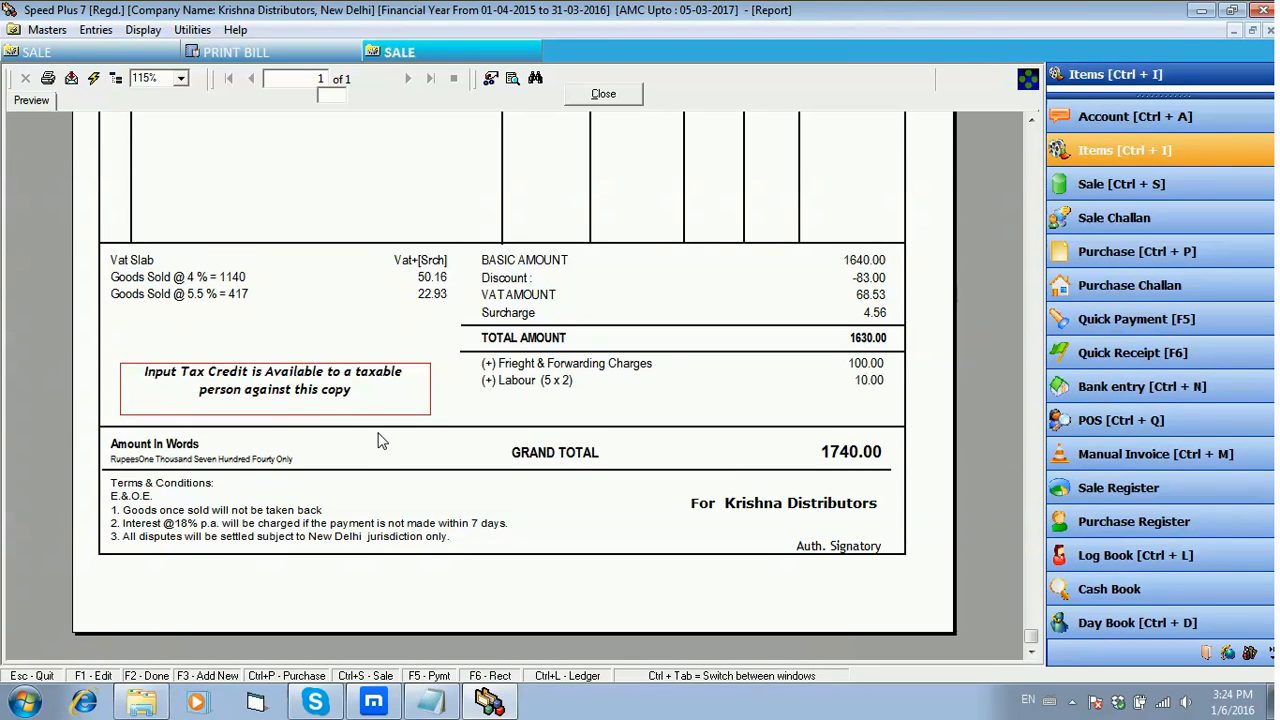
{"action": "scroll", "coordinate": [540, 238], "scroll_direction": "up", "scroll_amount": 5}
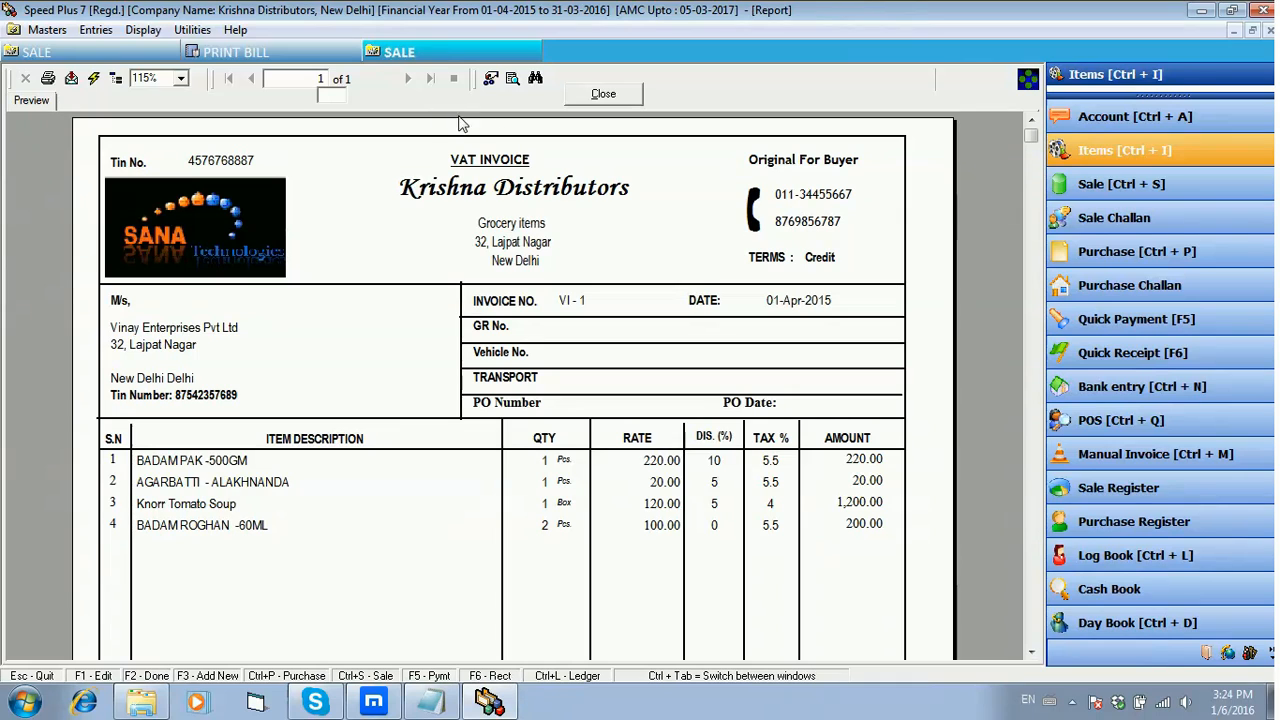
{"action": "left_click", "coordinate": [592, 97]}
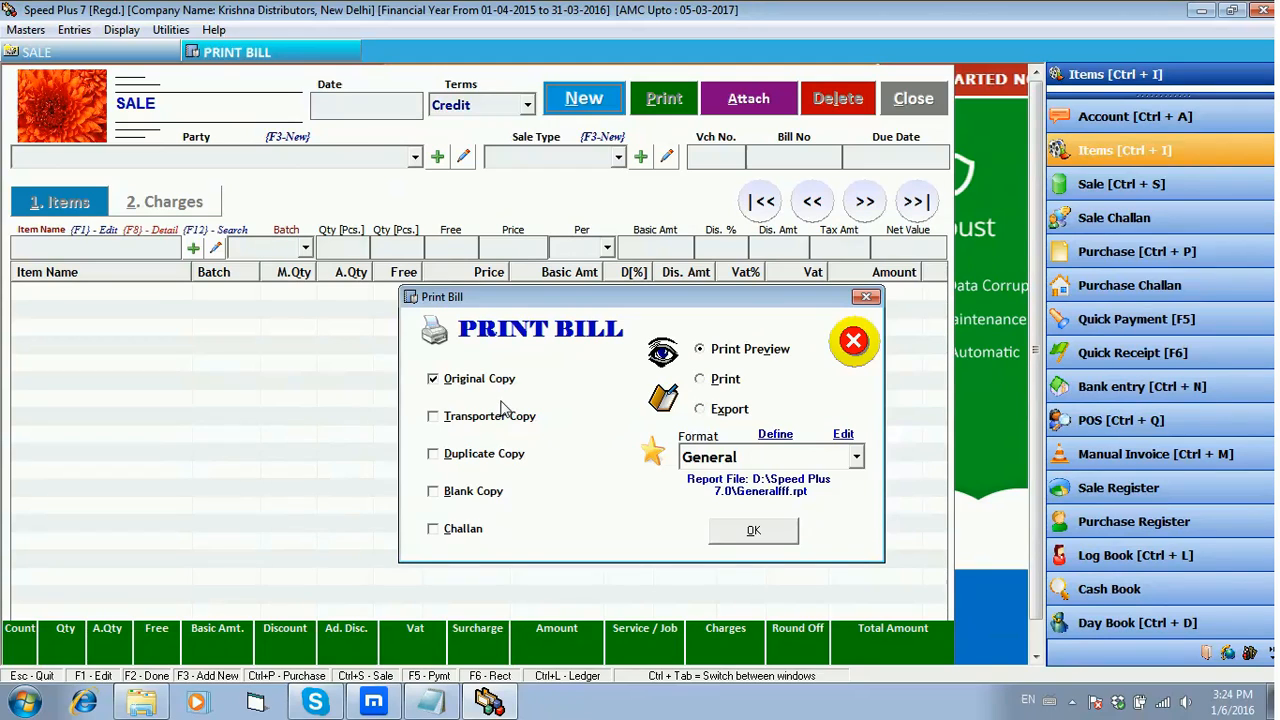
Open a print preview of only the bill's duplicate copy in the General format.
{"action": "left_click", "coordinate": [479, 380]}
{"action": "left_click", "coordinate": [478, 416]}
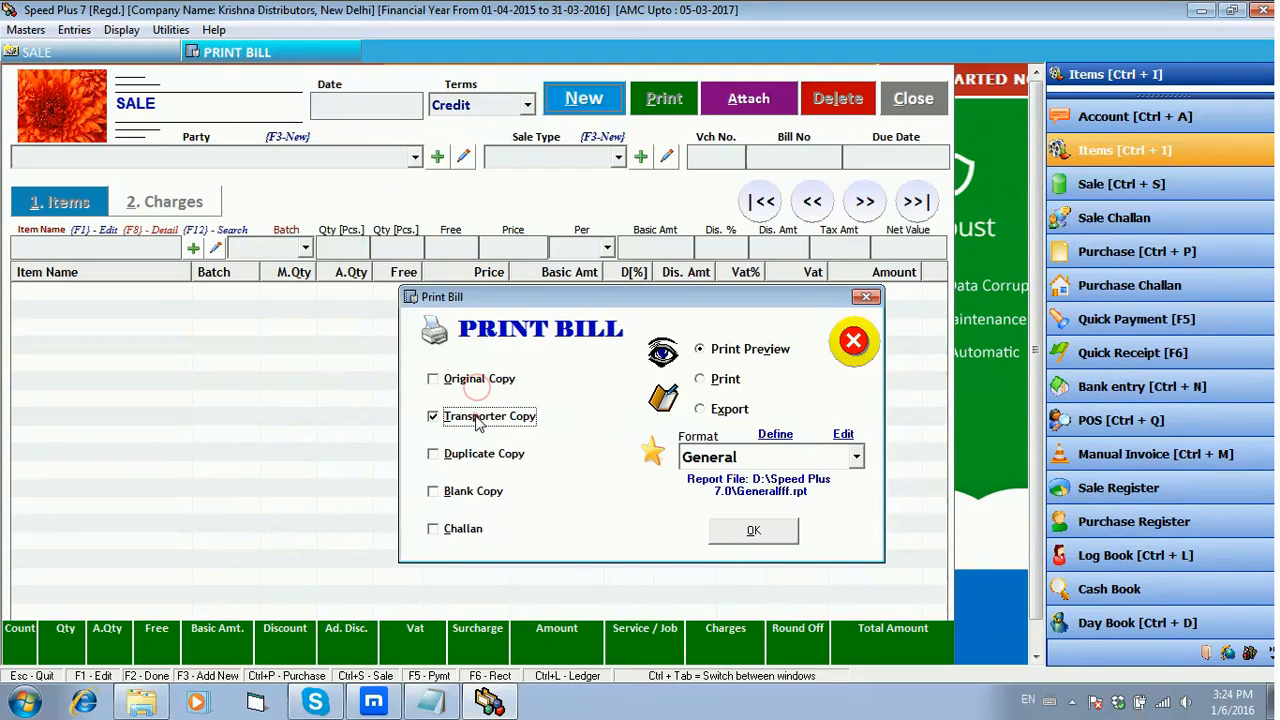
{"action": "left_click", "coordinate": [486, 456]}
{"action": "left_click", "coordinate": [468, 416]}
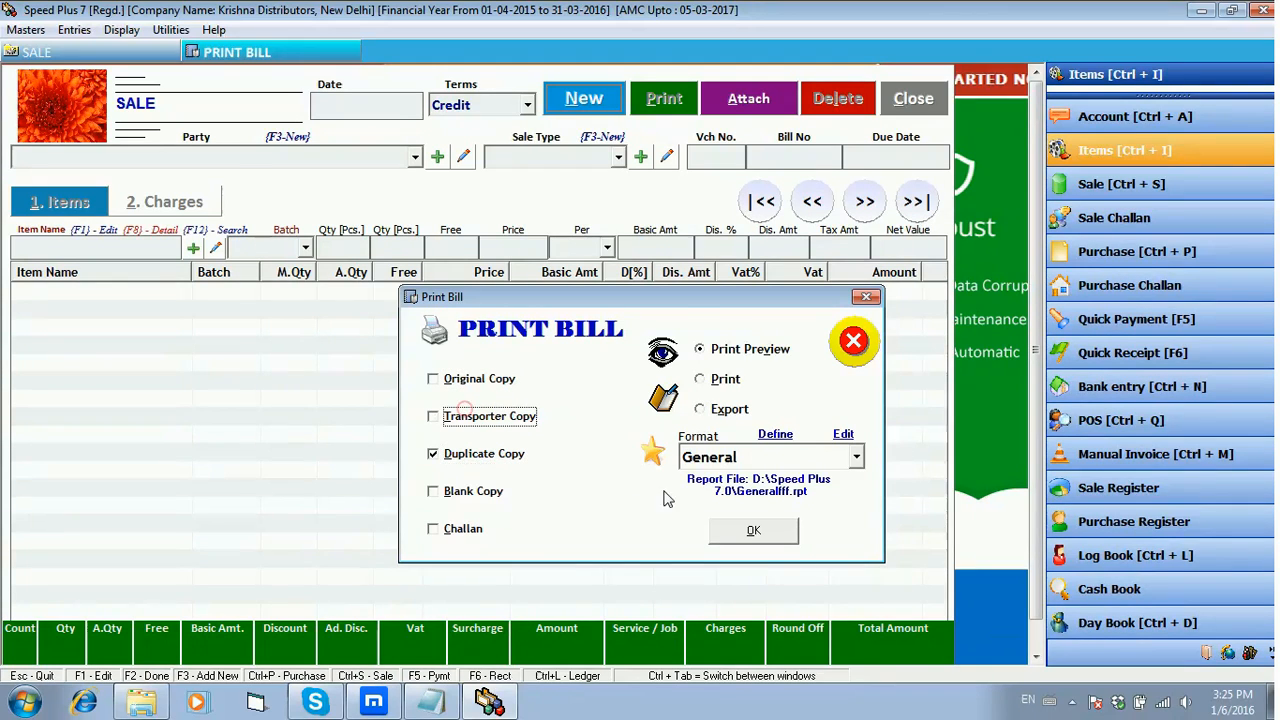
{"action": "left_click", "coordinate": [748, 533]}
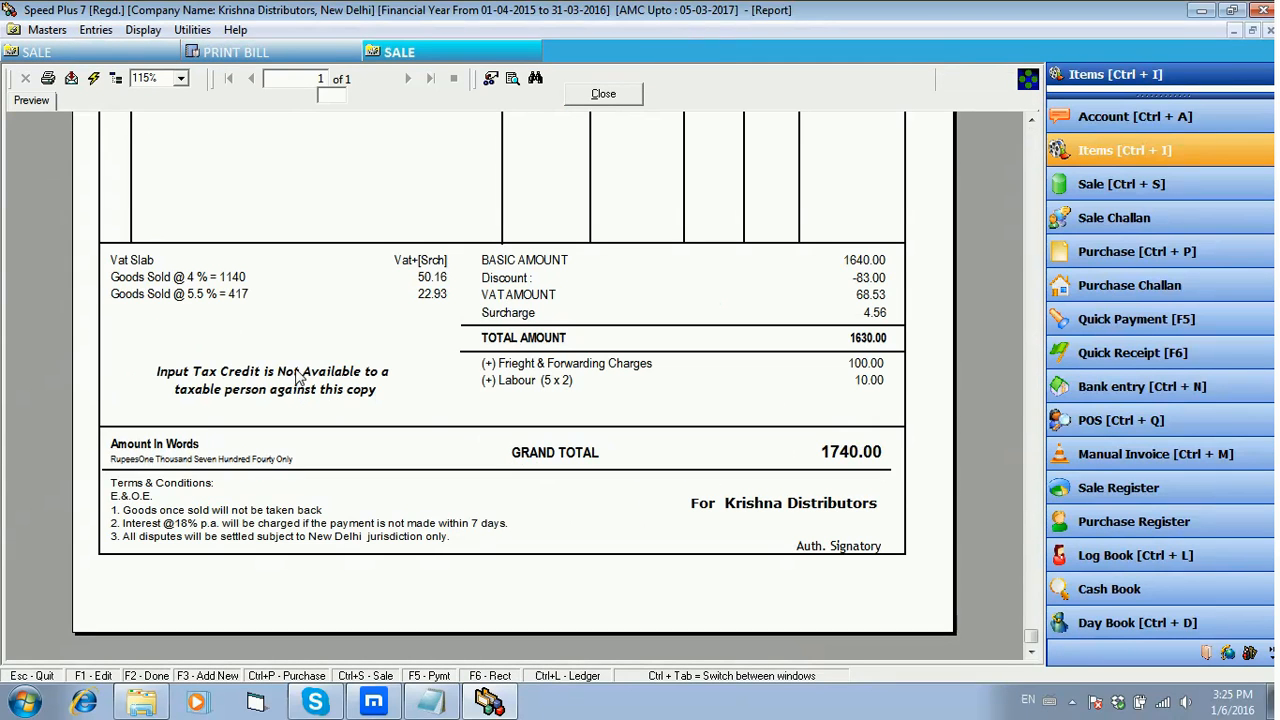
Check the input tax credit note on the duplicate copy, and exit the preview, print options and sale form.
{"action": "left_click", "coordinate": [299, 379]}
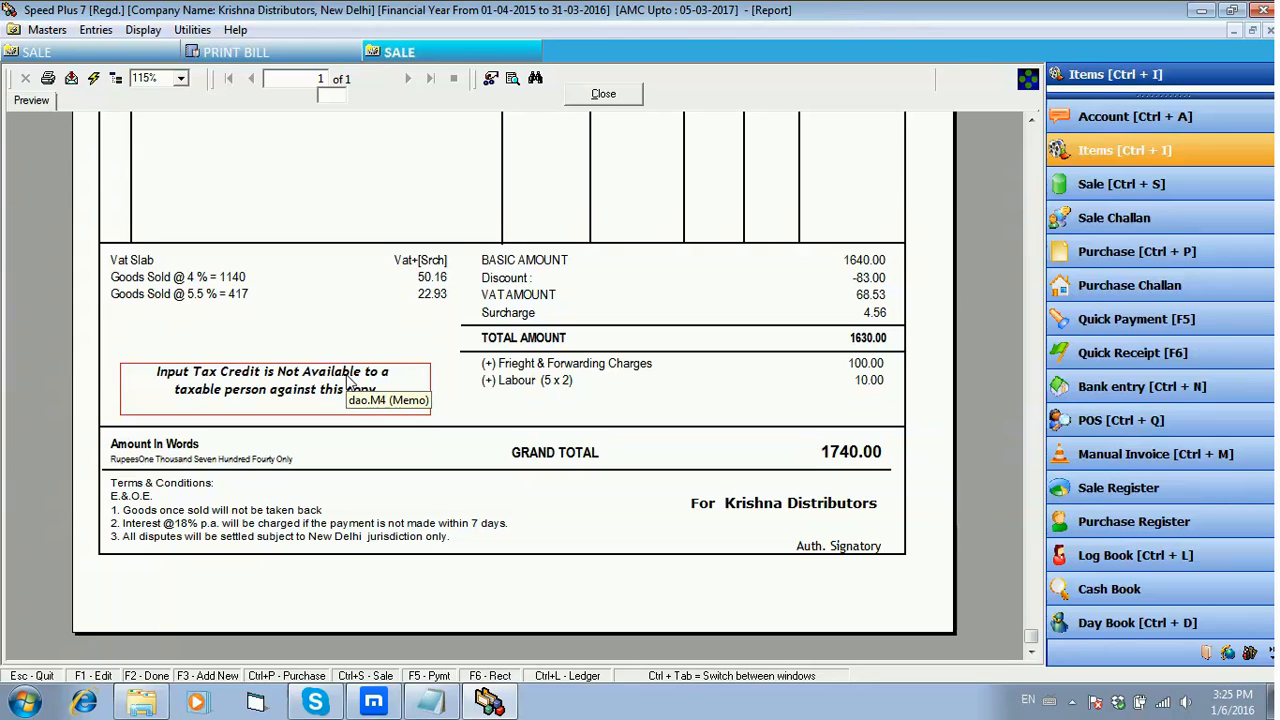
{"action": "scroll", "coordinate": [470, 330], "scroll_direction": "up", "scroll_amount": 3}
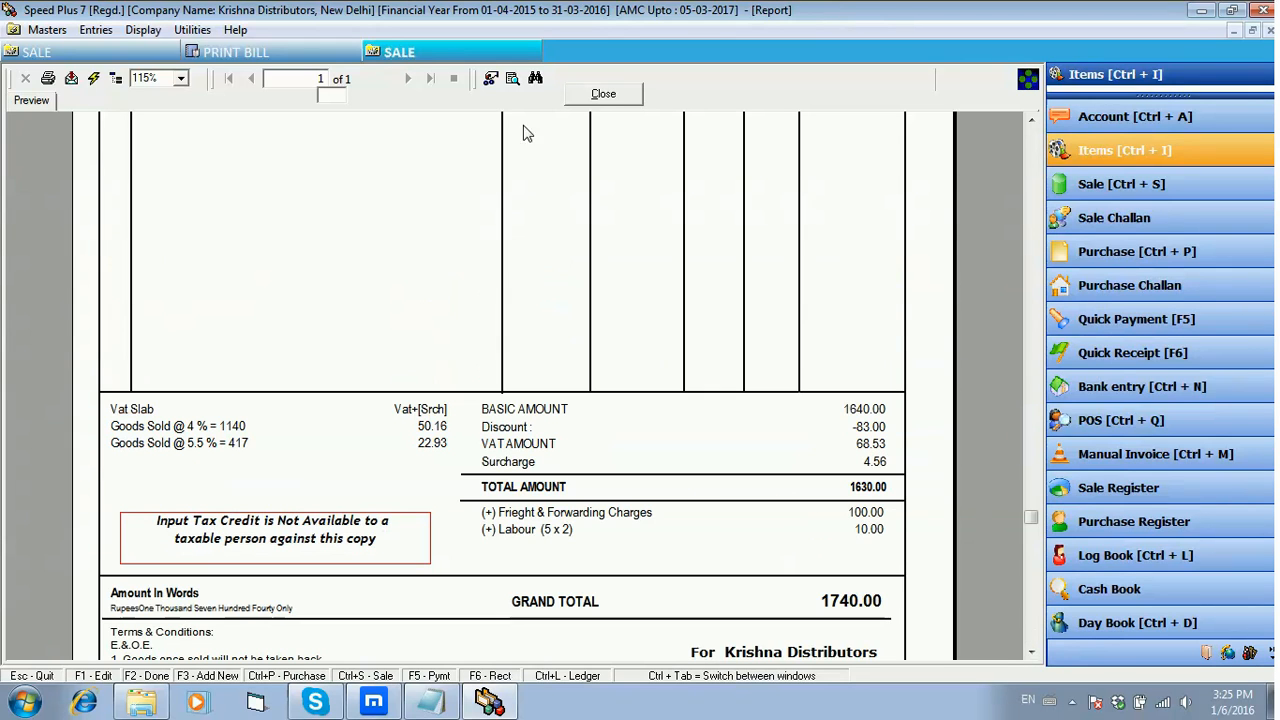
{"action": "left_click", "coordinate": [597, 98]}
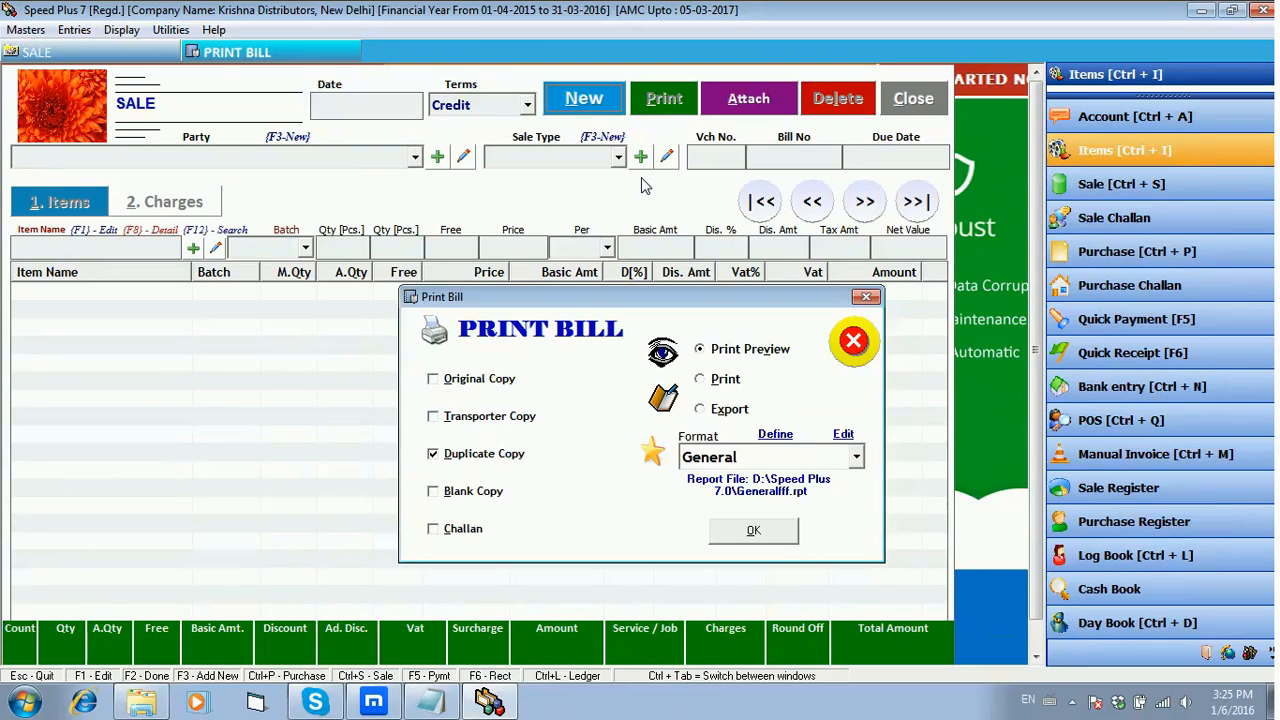
{"action": "left_click", "coordinate": [855, 343]}
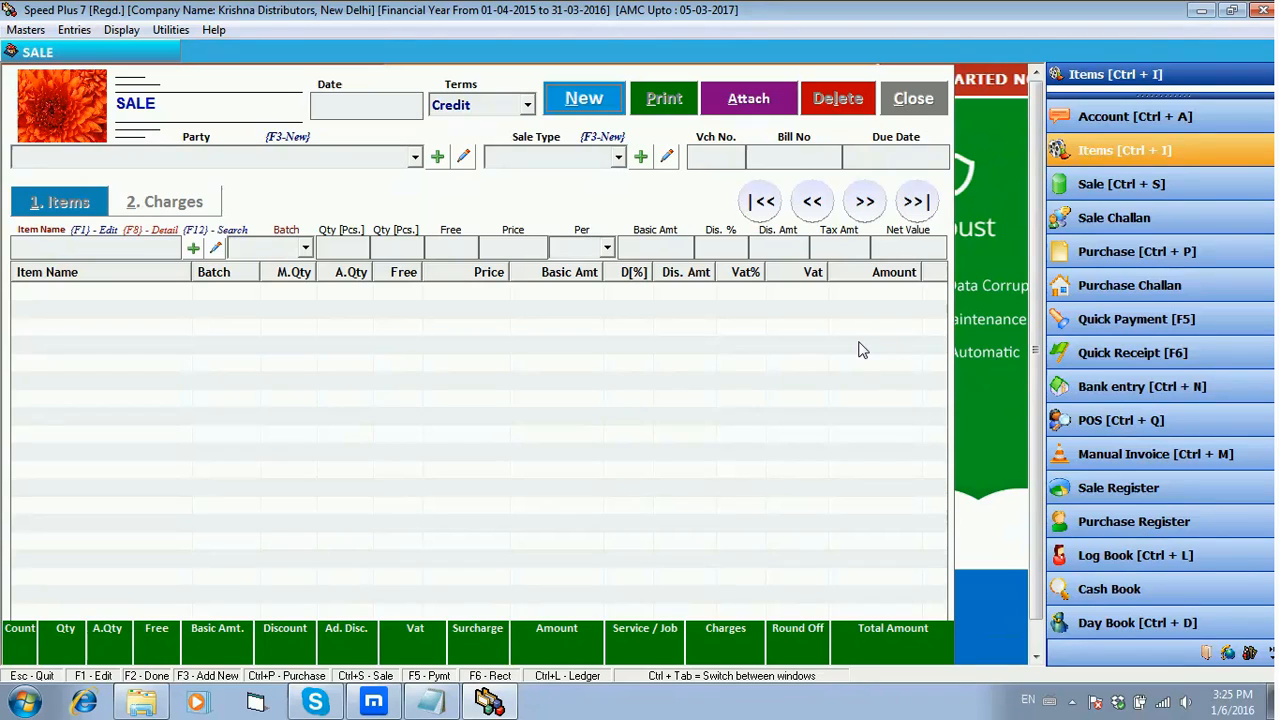
{"action": "left_click", "coordinate": [922, 101]}
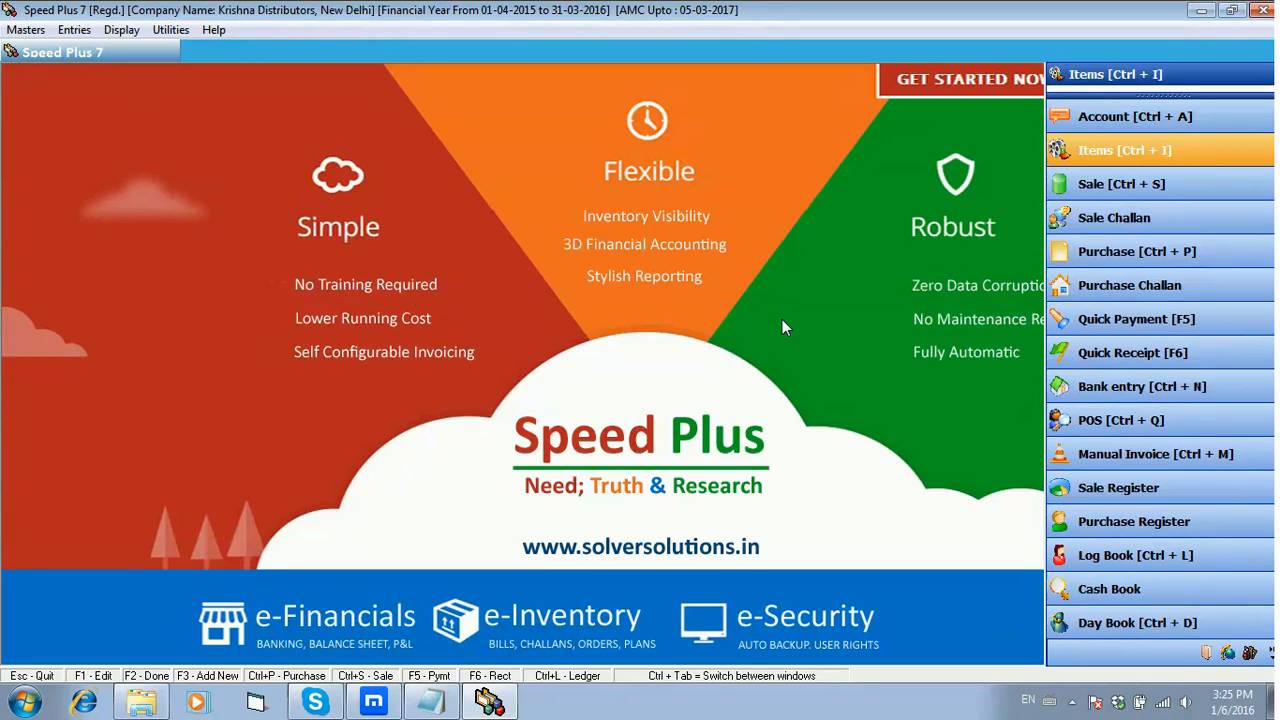
Recall the previously saved VAT invoice from a new sale entry, look over its items, and leave the form without updating.
{"action": "left_click", "coordinate": [1126, 186]}
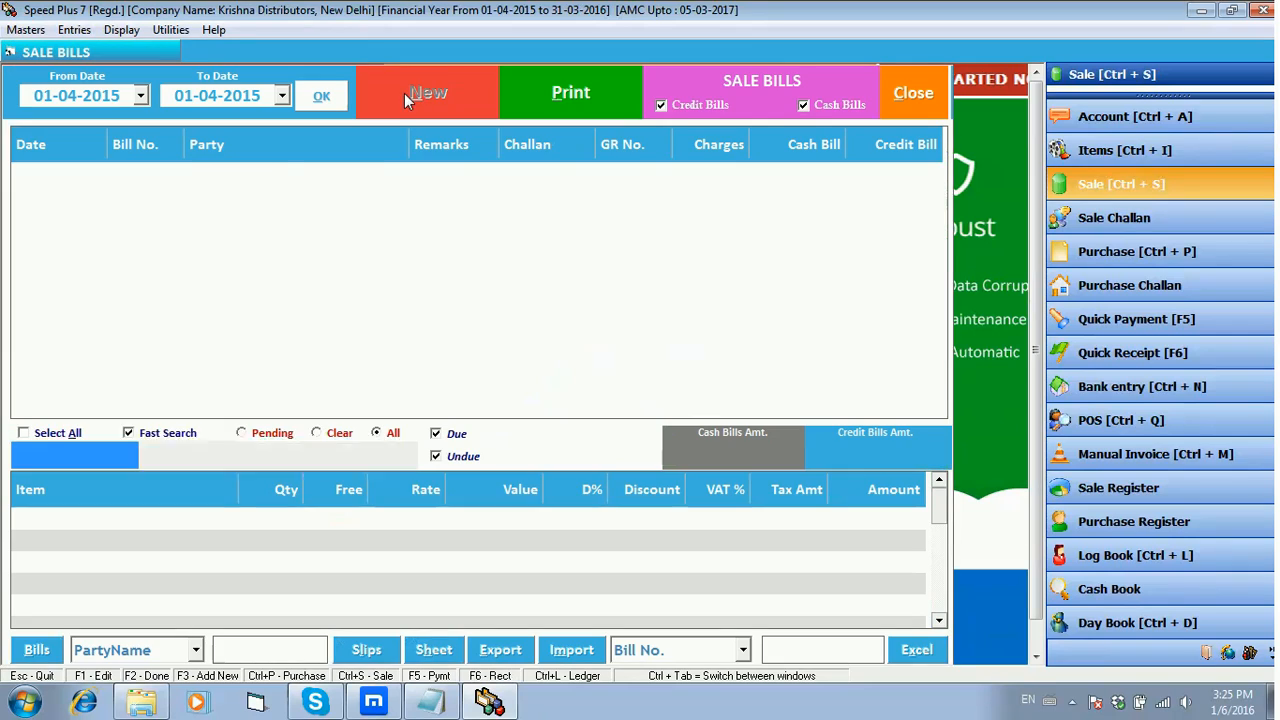
{"action": "left_click", "coordinate": [409, 91]}
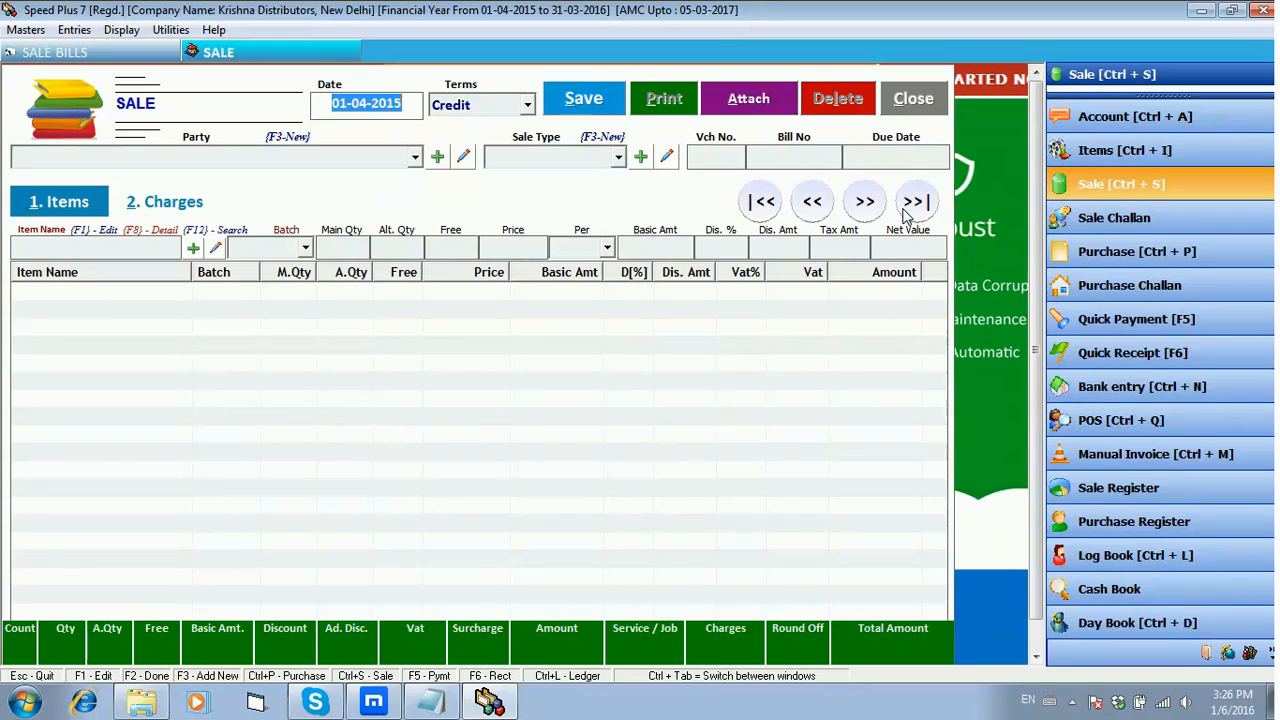
{"action": "left_click", "coordinate": [809, 203]}
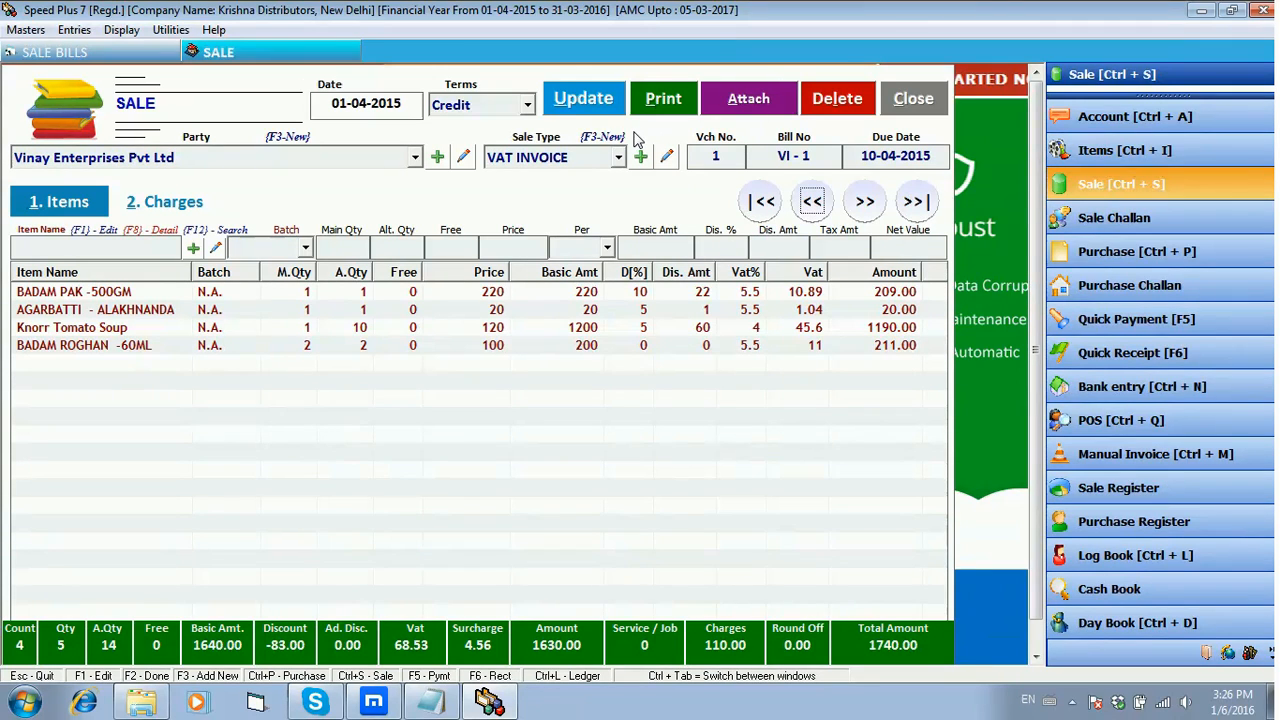
{"action": "left_click", "coordinate": [631, 298]}
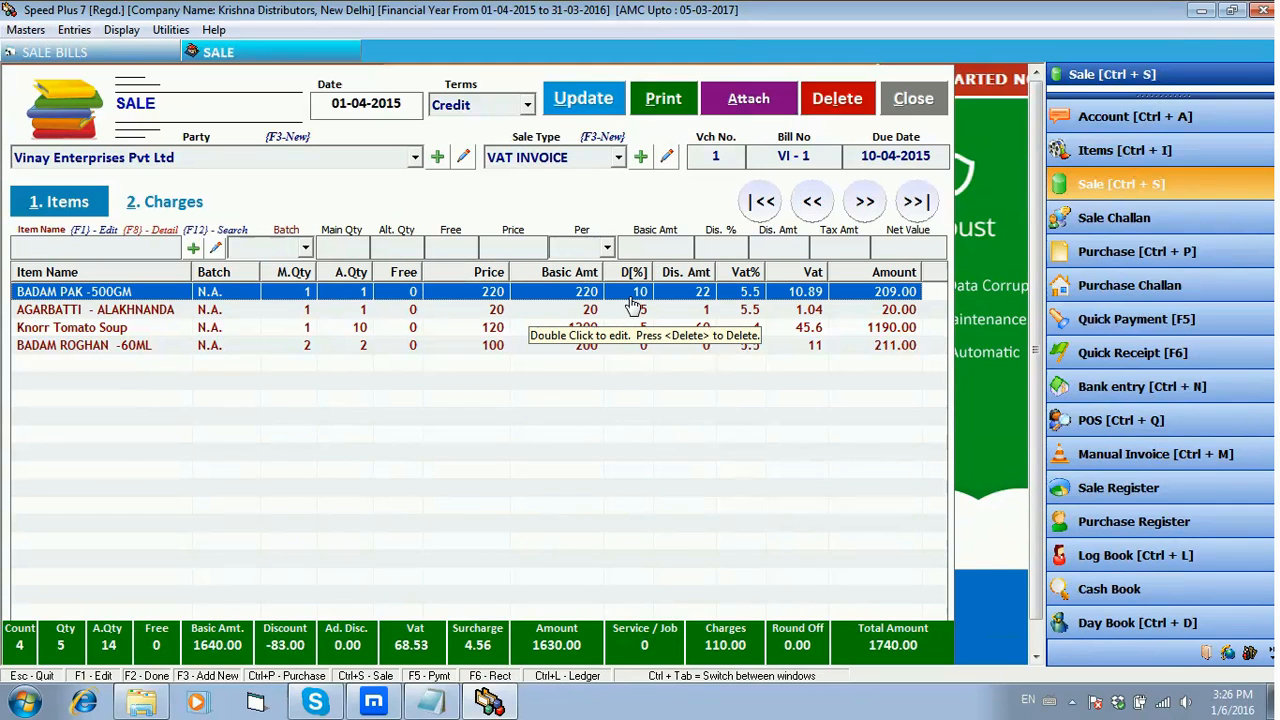
{"action": "key", "text": "Escape"}
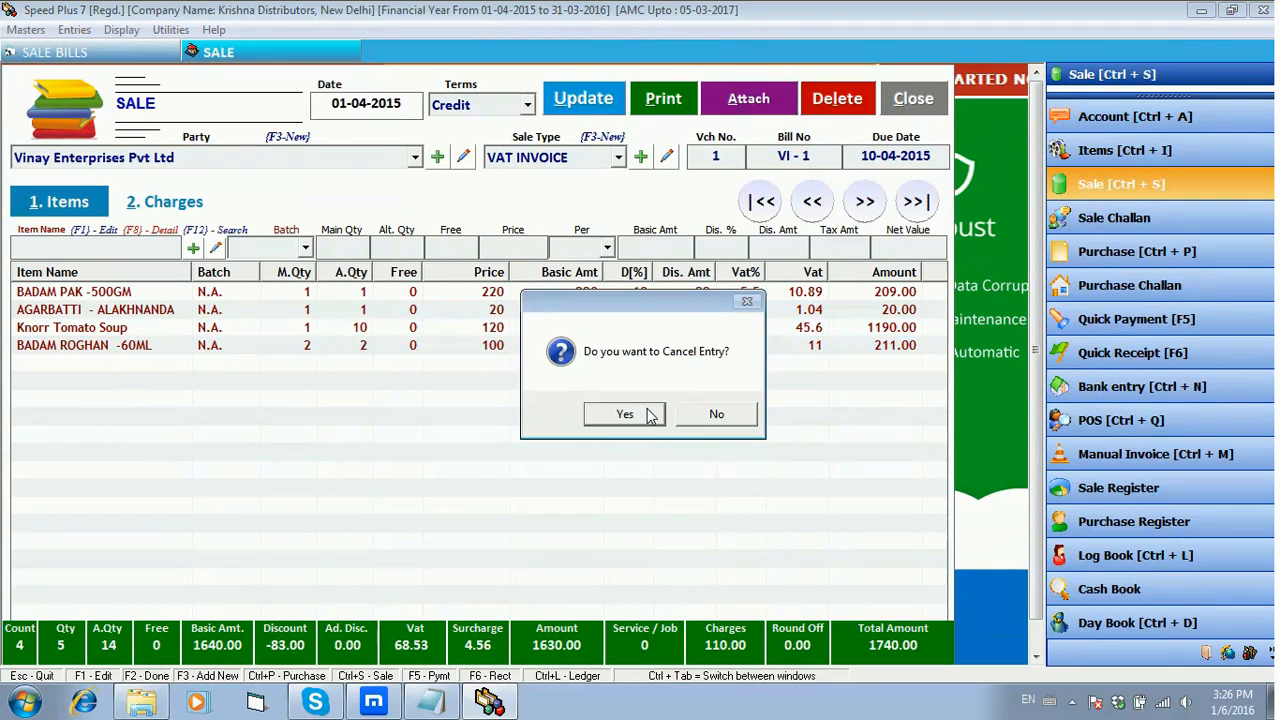
{"action": "left_click", "coordinate": [648, 415]}
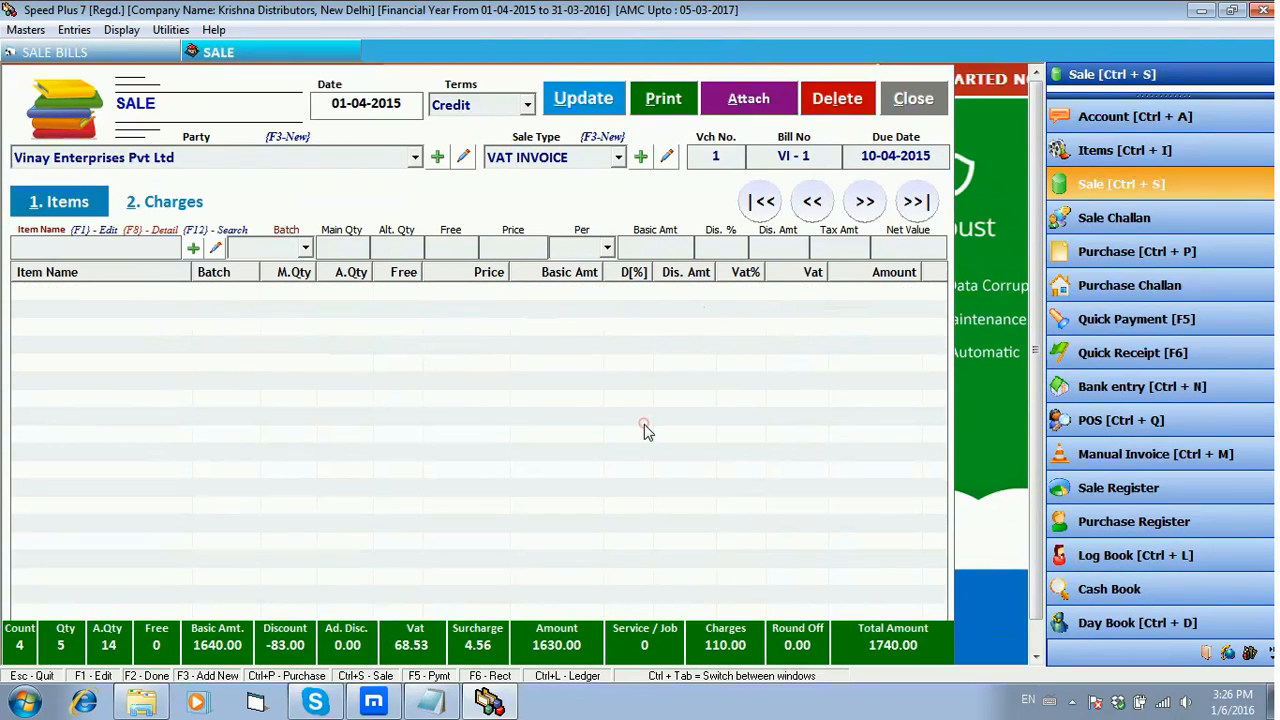
{"action": "left_click", "coordinate": [912, 100]}
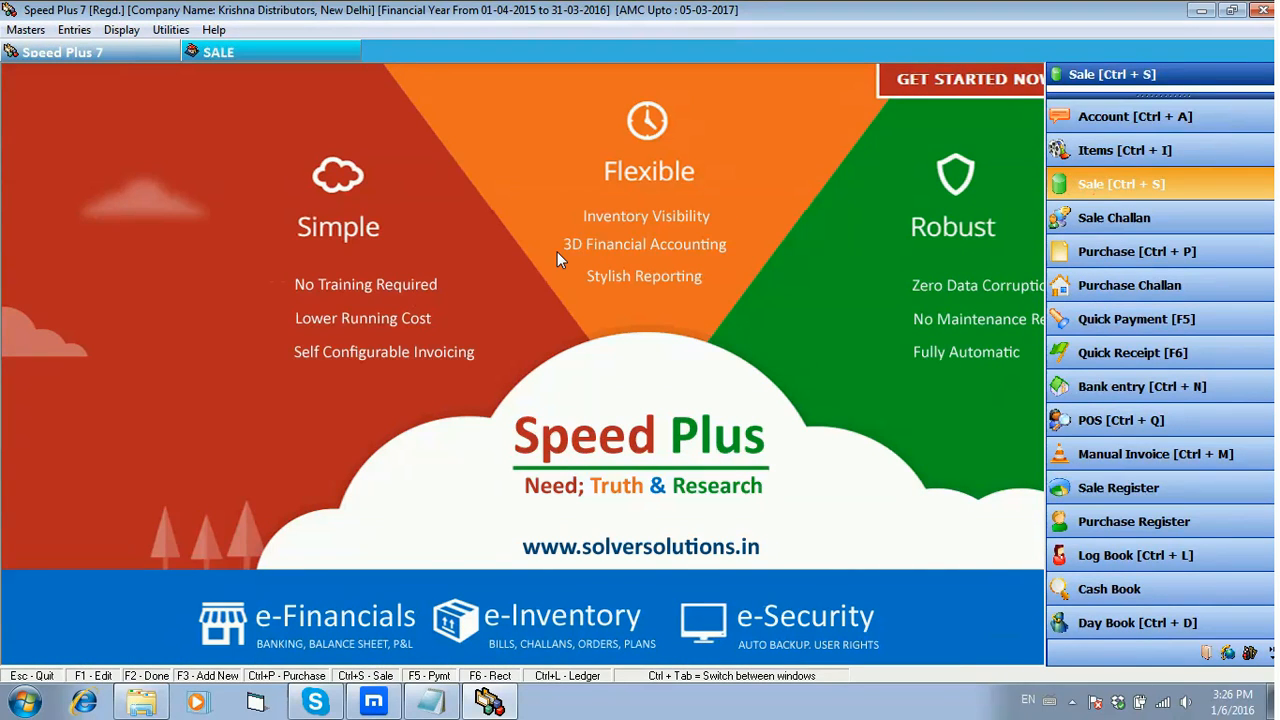
Open the sale bills list, show the item details of the Vinay Enterprises bill, and select all listed bills.
{"action": "left_click", "coordinate": [1088, 185]}
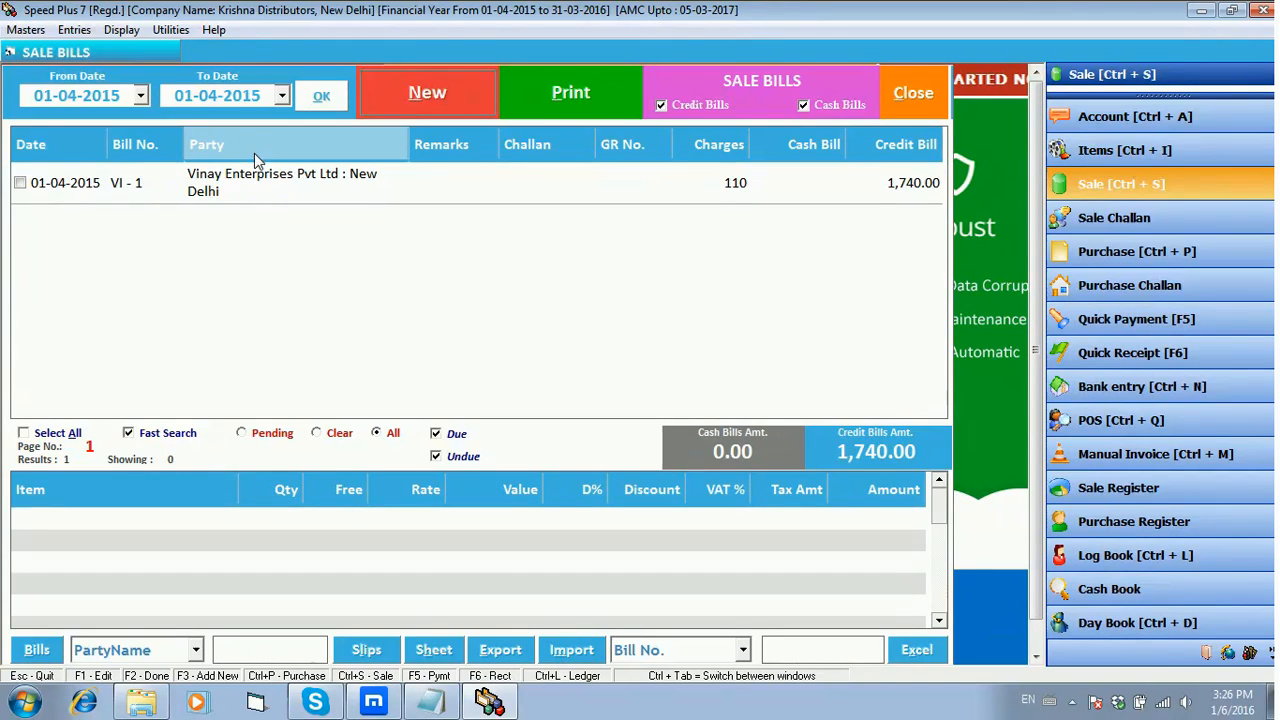
{"action": "left_click", "coordinate": [257, 186]}
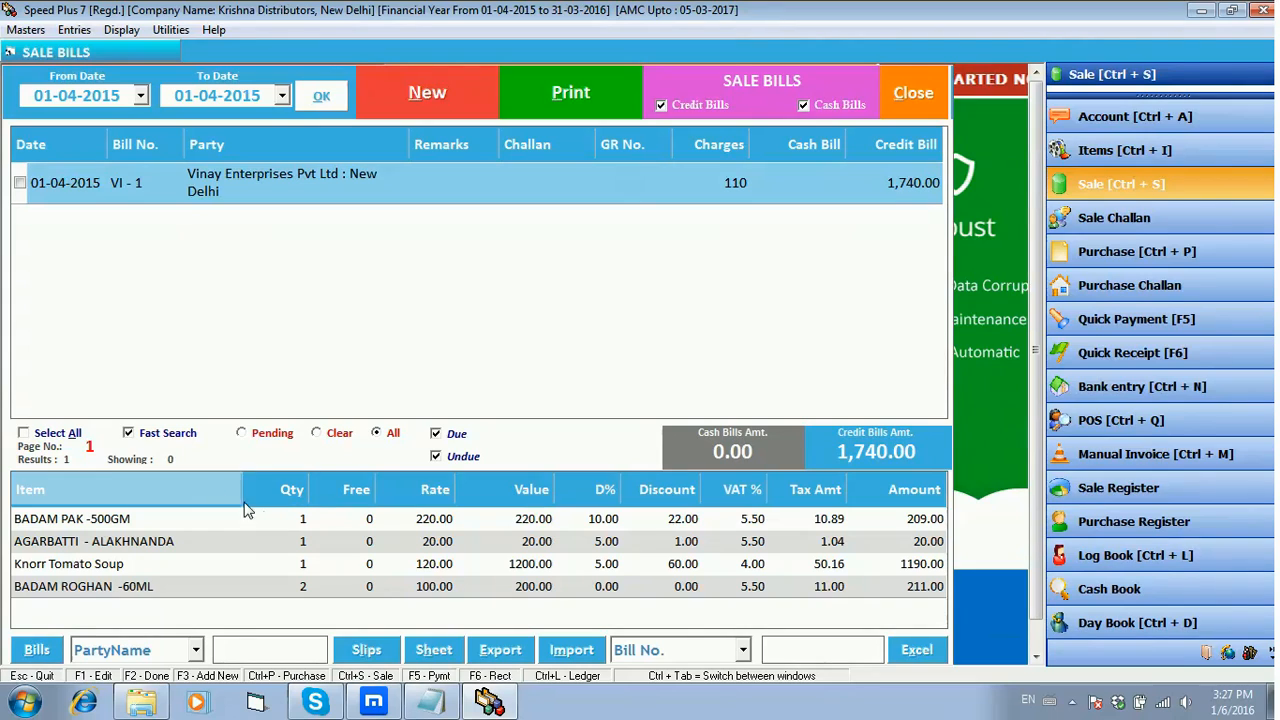
{"action": "left_click", "coordinate": [70, 438]}
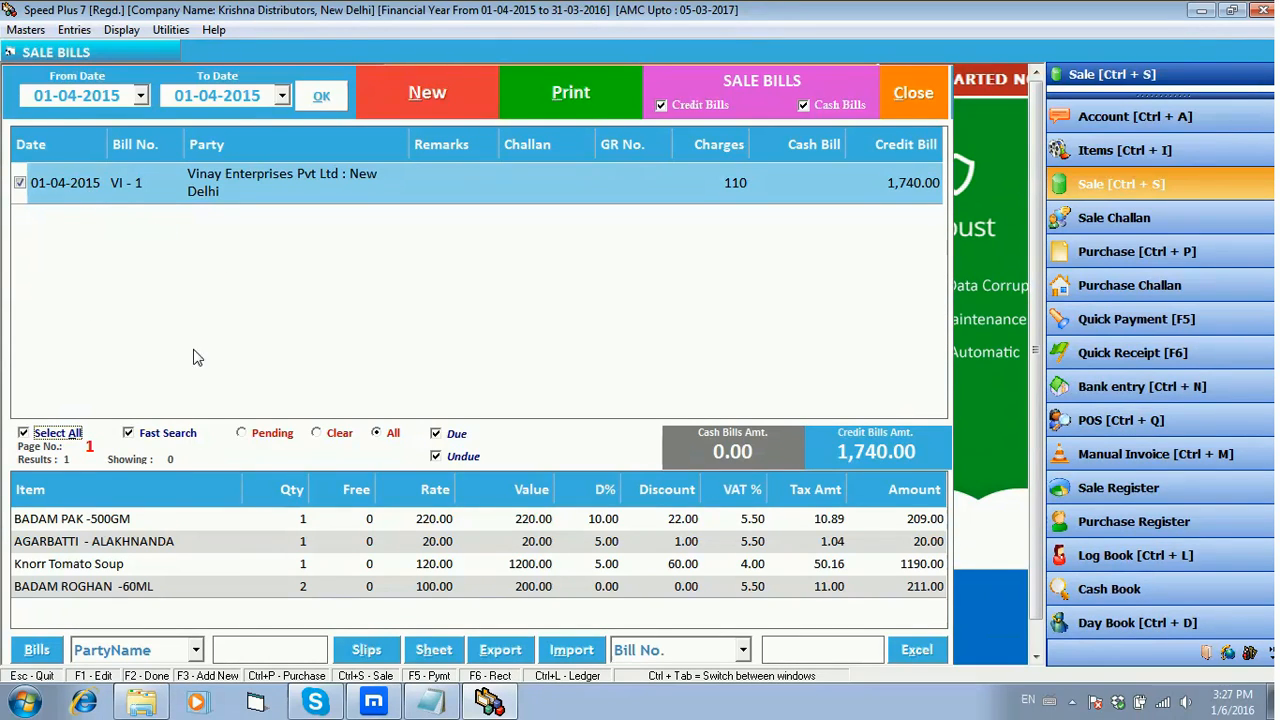
Try batch-printing the selected sale bills from the list and cancel the print run.
{"action": "left_click", "coordinate": [55, 655]}
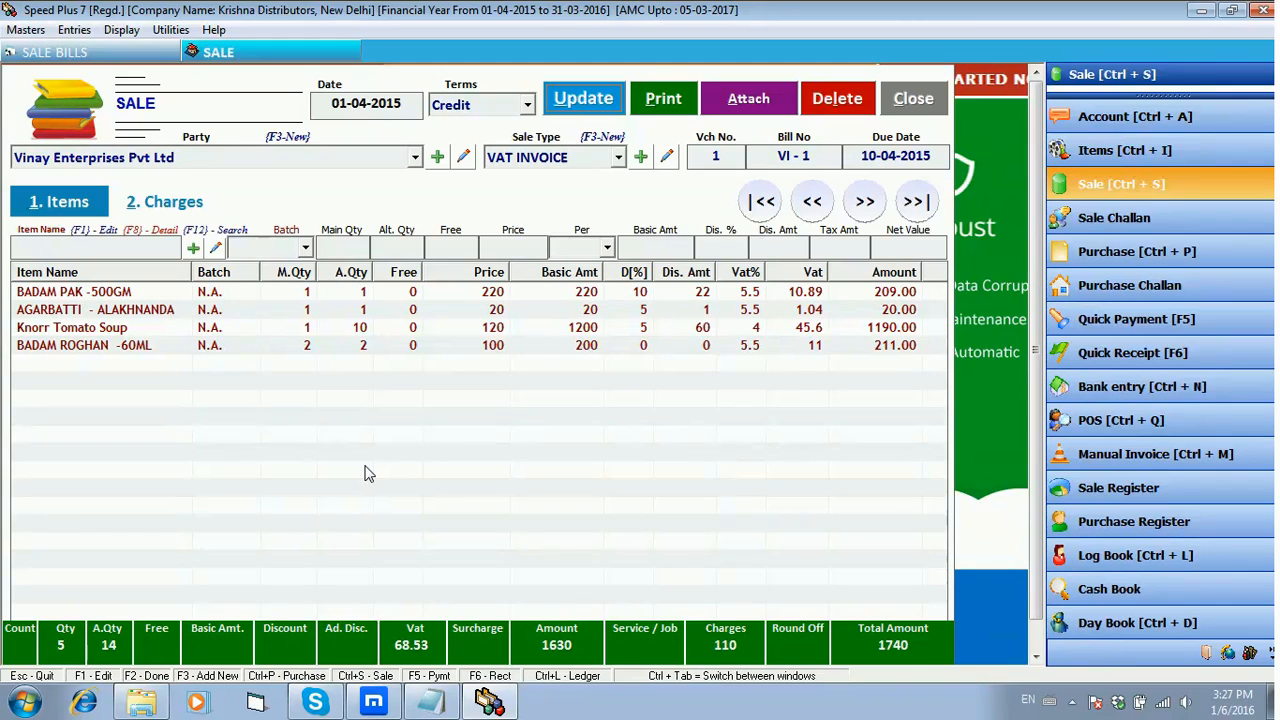
{"action": "key", "text": "Escape"}
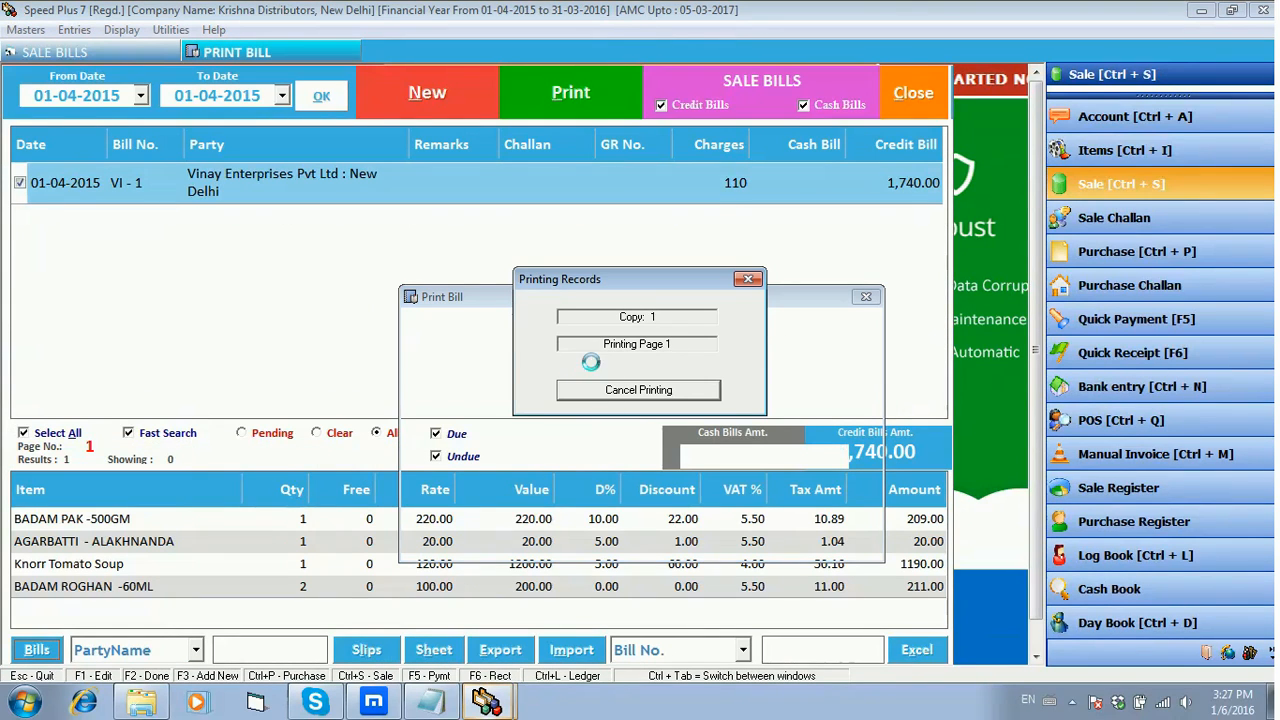
{"action": "left_click", "coordinate": [646, 391]}
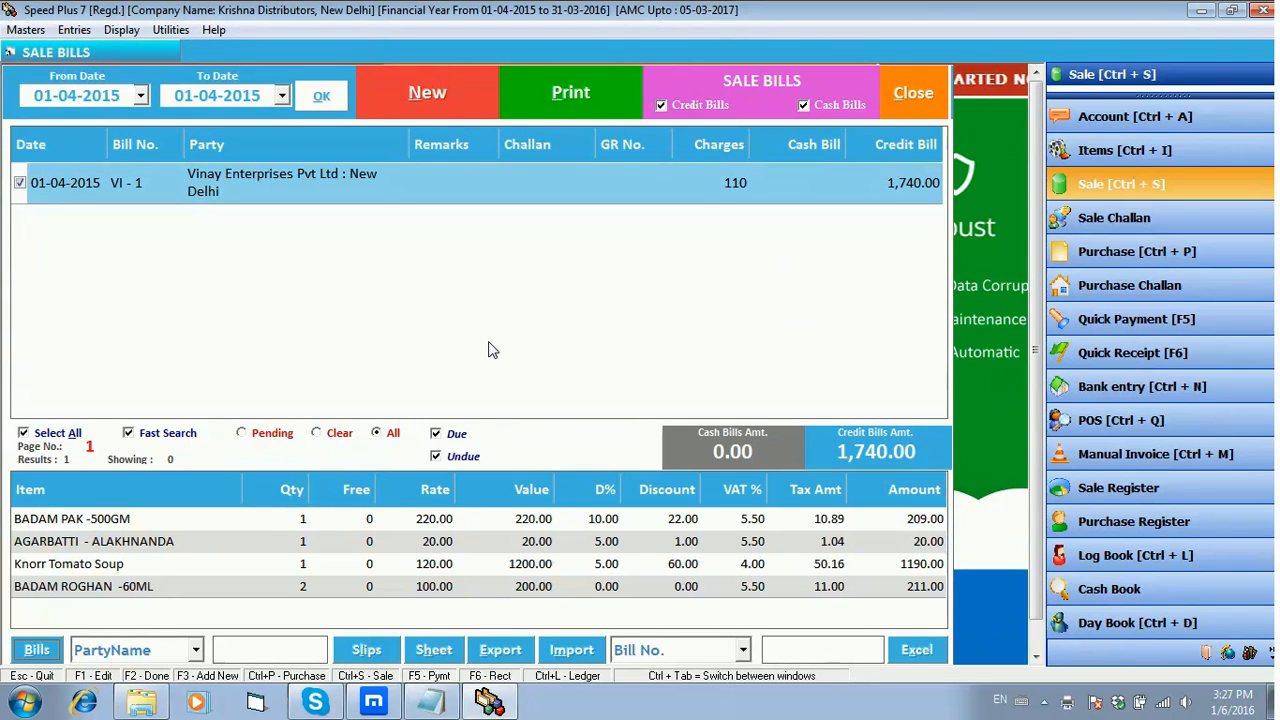
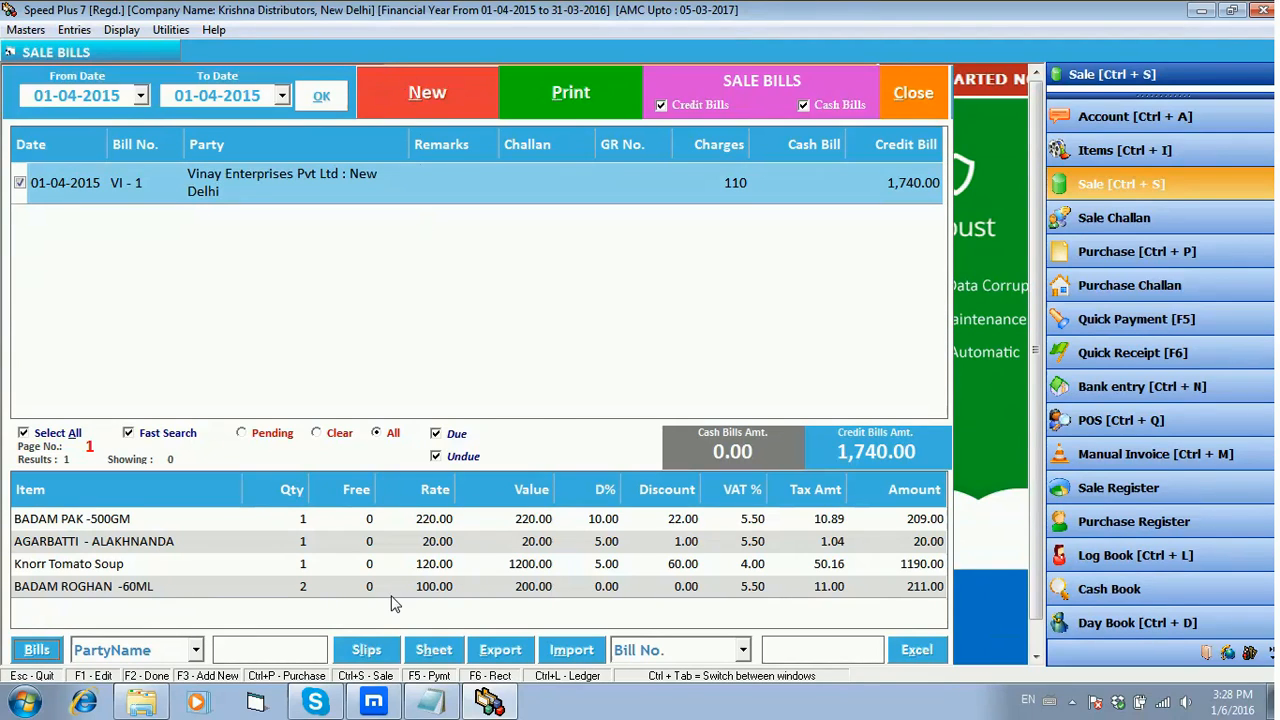
Preview the party slip and the item-wise sheet for the selected bill, closing each report after viewing.
{"action": "left_click", "coordinate": [378, 650]}
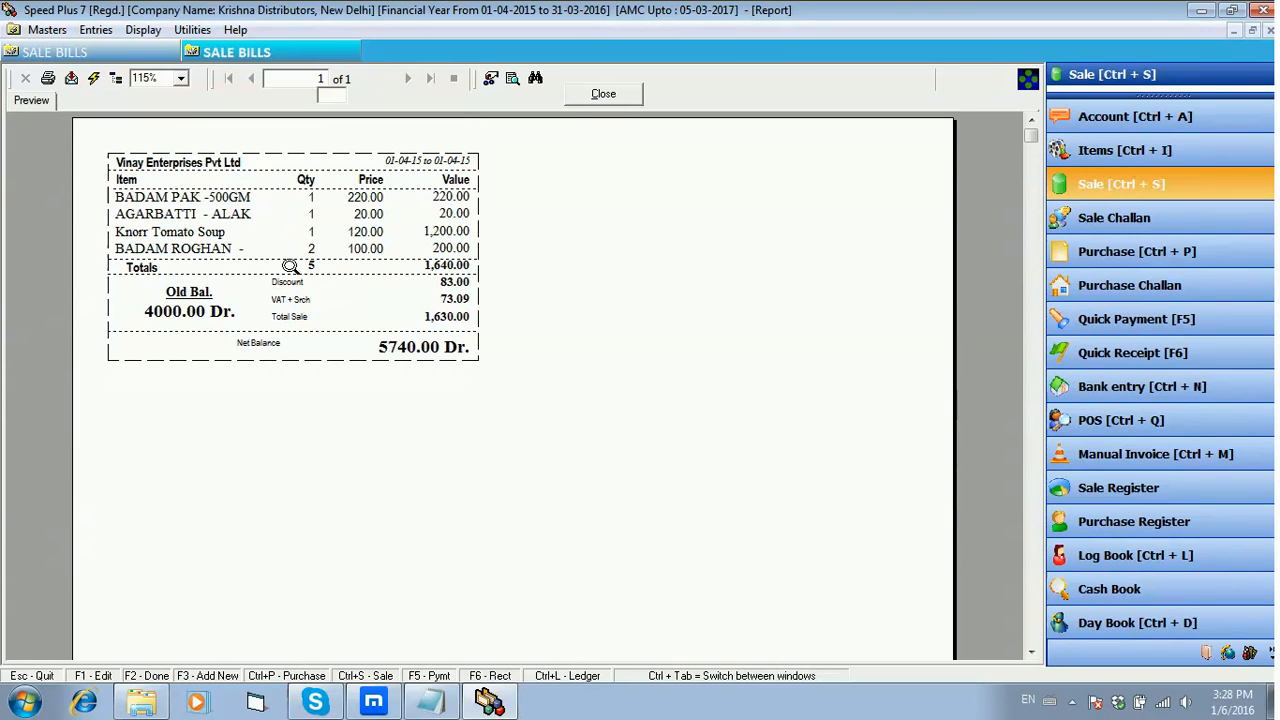
{"action": "left_click", "coordinate": [588, 104]}
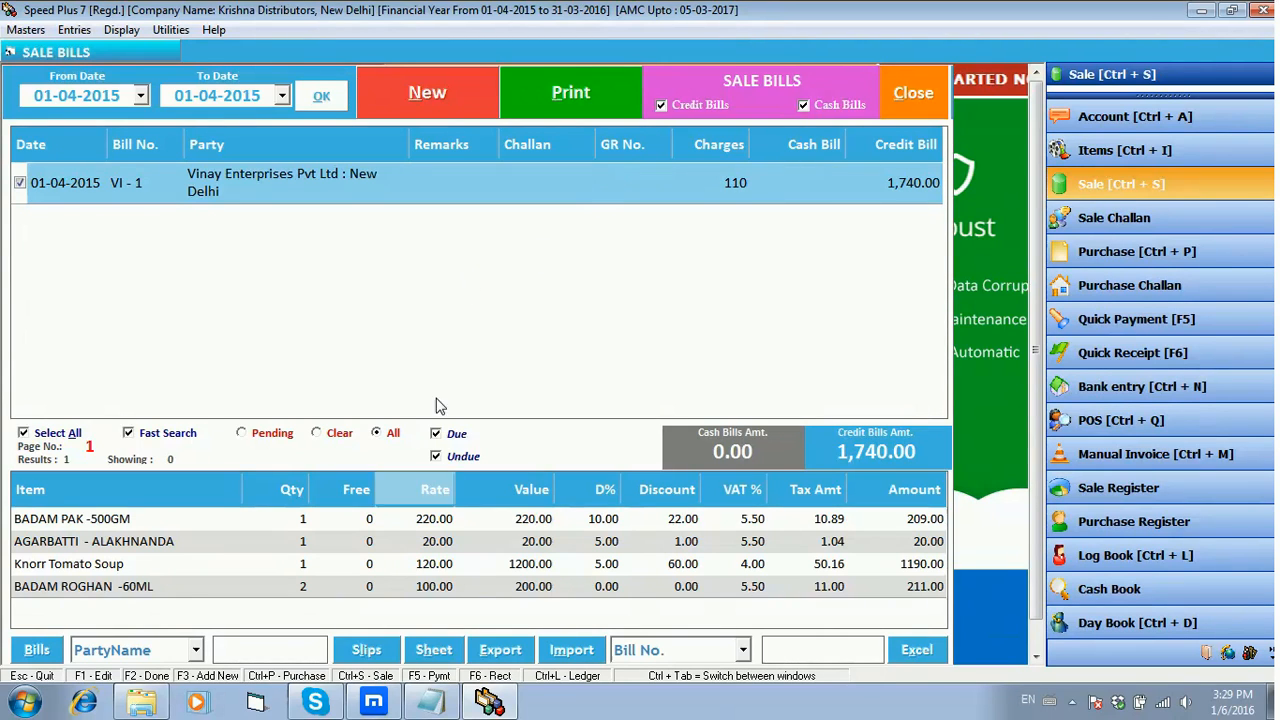
{"action": "left_click", "coordinate": [430, 651]}
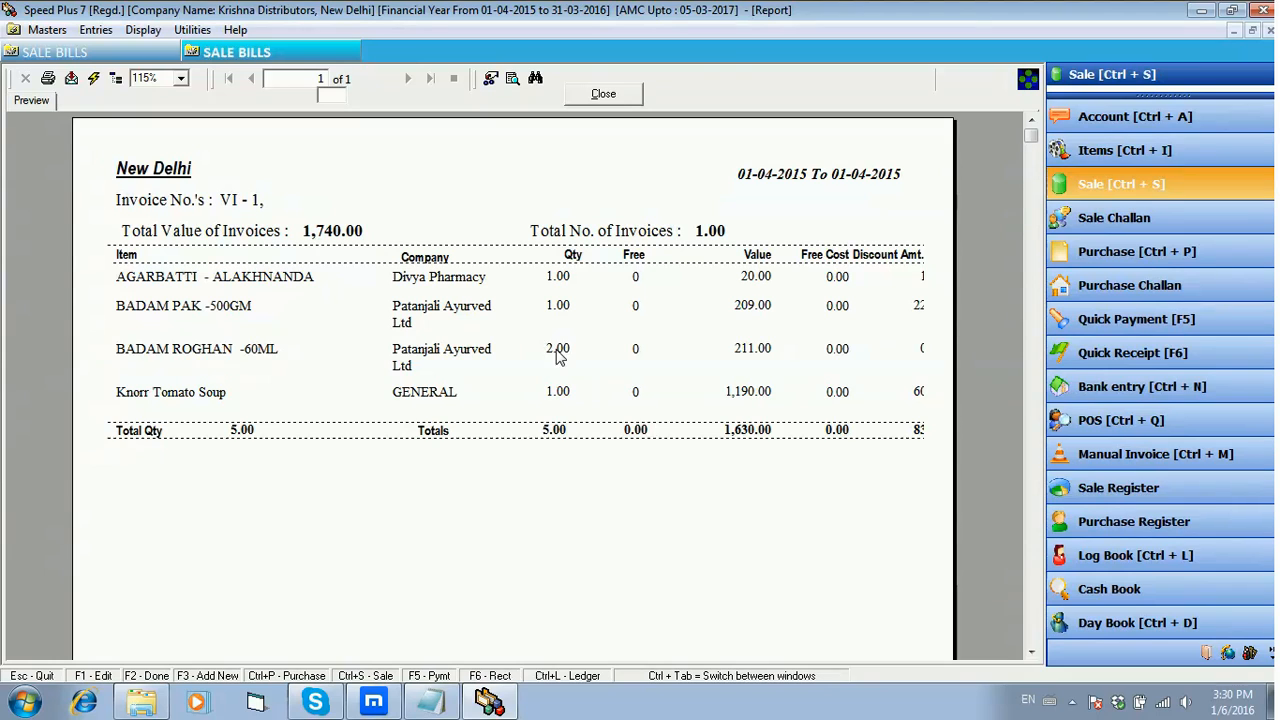
{"action": "left_click", "coordinate": [596, 96]}
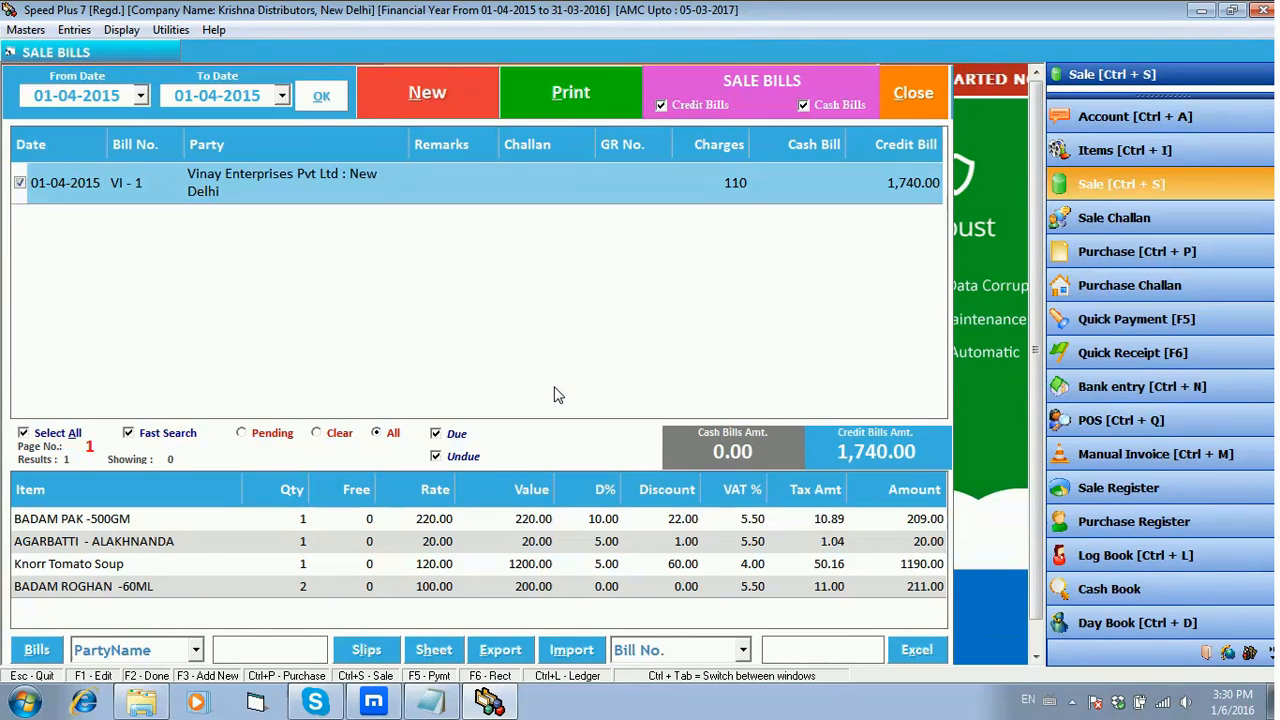
Export the sale bills list to Excel, view the workbook, and close it without saving.
{"action": "left_click", "coordinate": [912, 650]}
{"action": "left_click", "coordinate": [562, 710]}
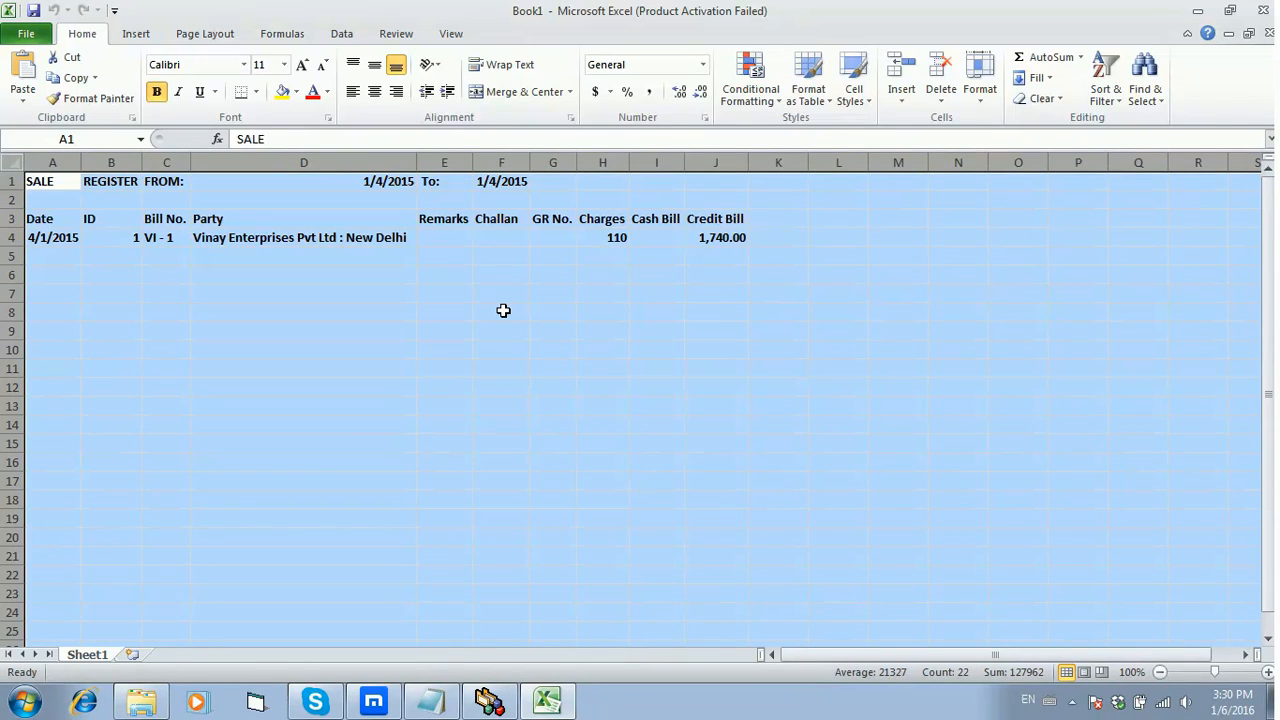
{"action": "left_click", "coordinate": [1263, 10]}
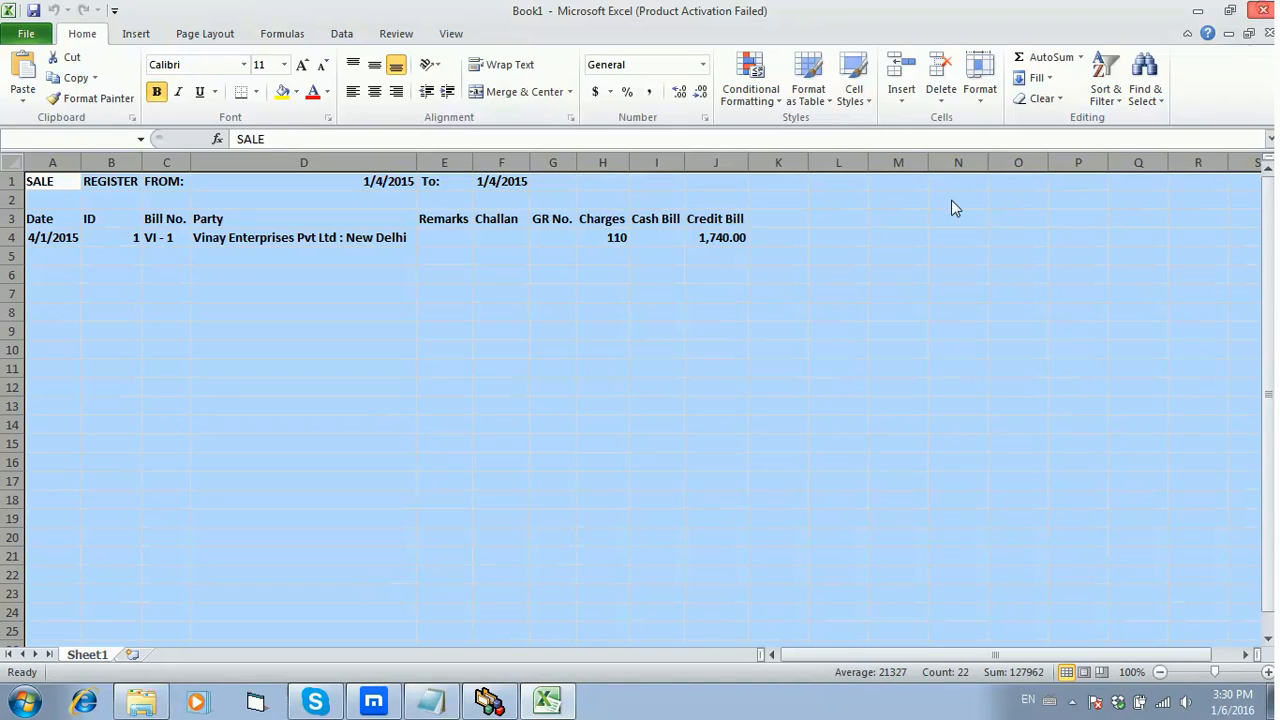
{"action": "left_click", "coordinate": [620, 384]}
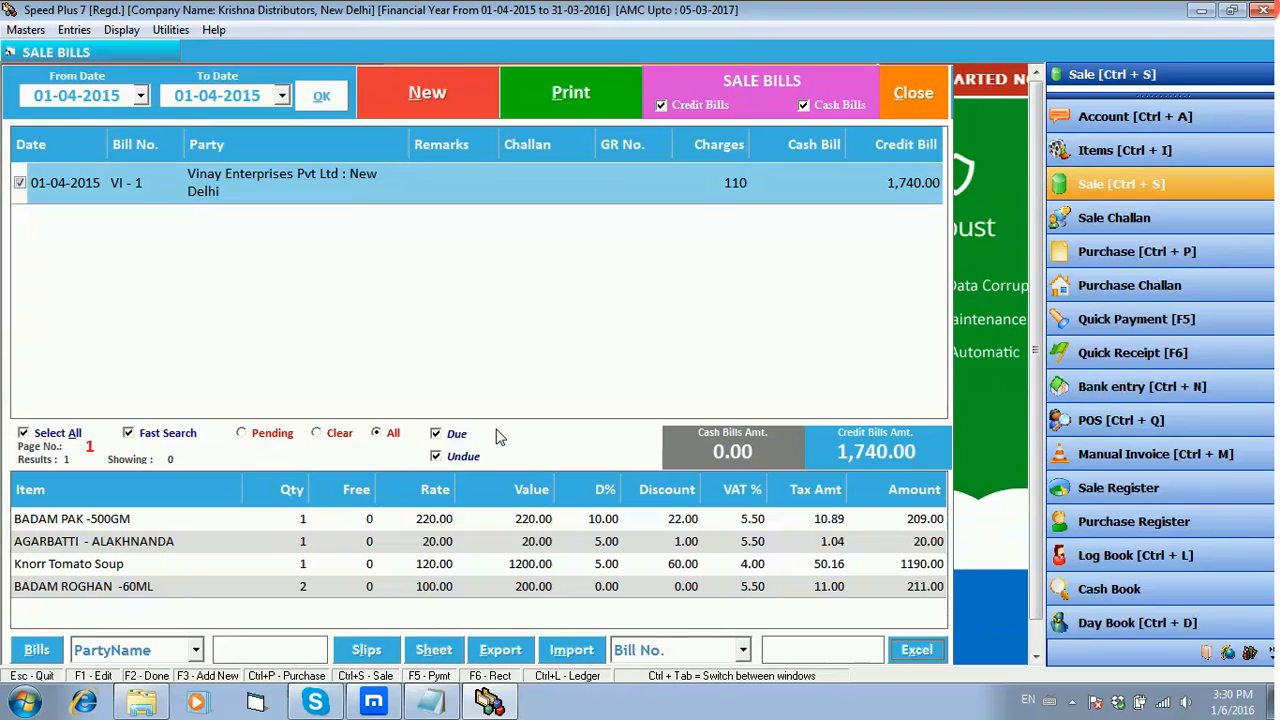
Export the selected bill's item details to Excel, view them, and close the workbook without saving.
{"action": "left_click", "coordinate": [500, 651]}
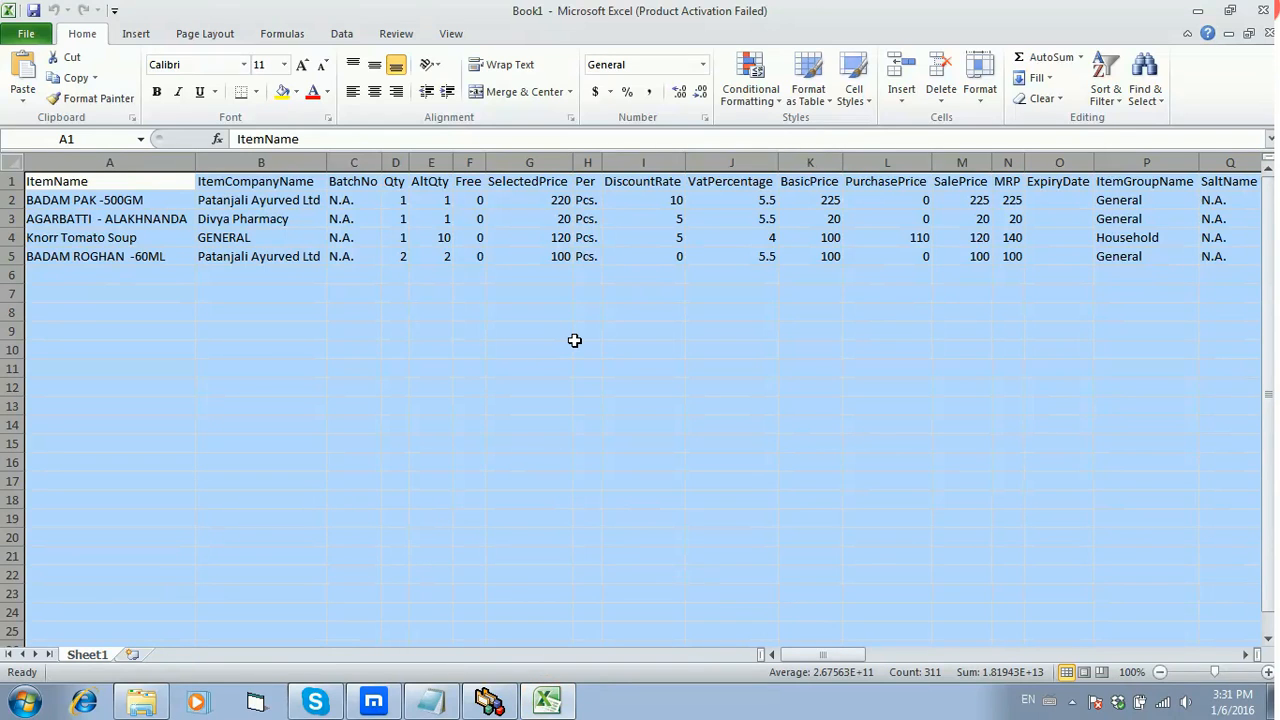
{"action": "left_click", "coordinate": [1265, 10]}
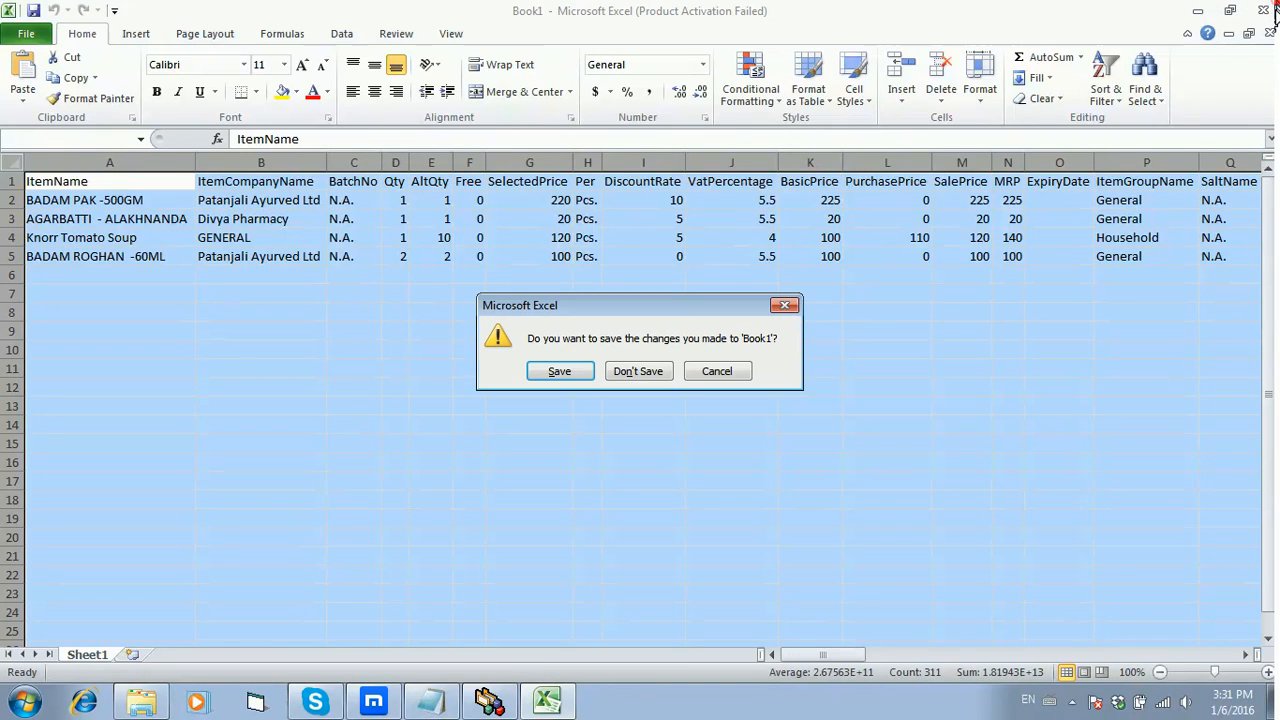
{"action": "left_click", "coordinate": [637, 371]}
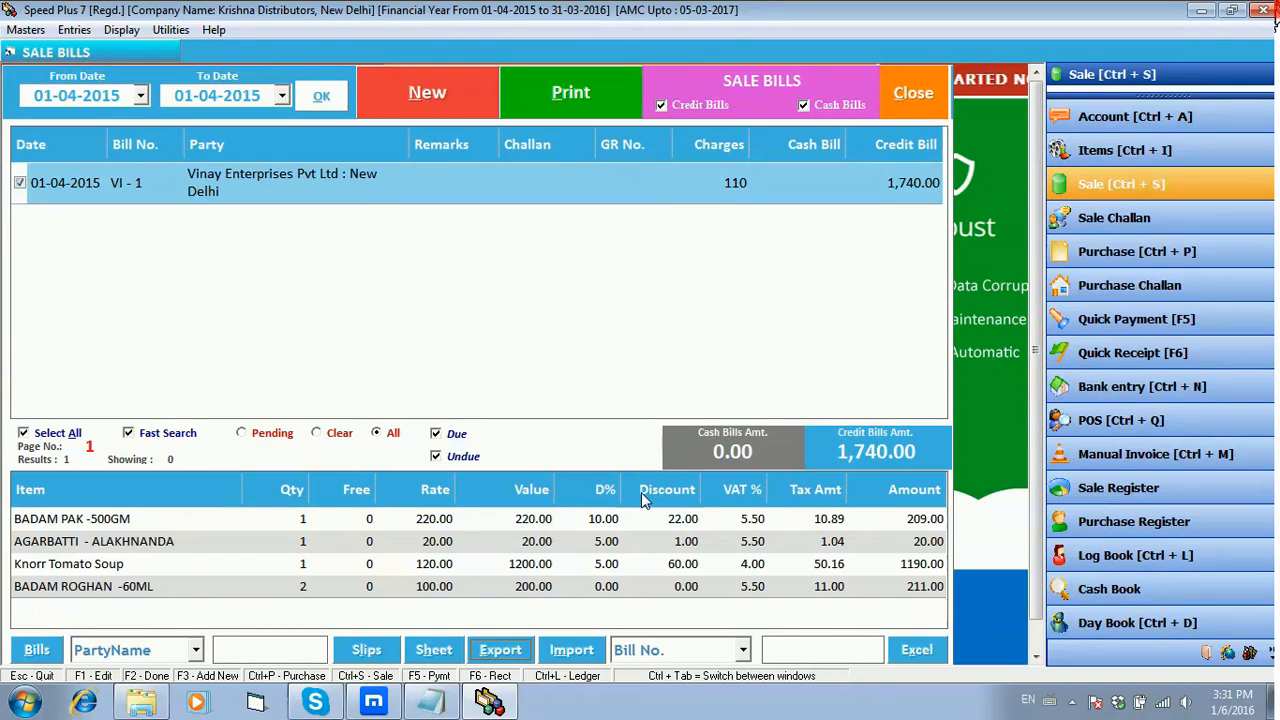
Open the .xls file selection for importing bills, cancel it, and close the sale bills list.
{"action": "left_click", "coordinate": [584, 651]}
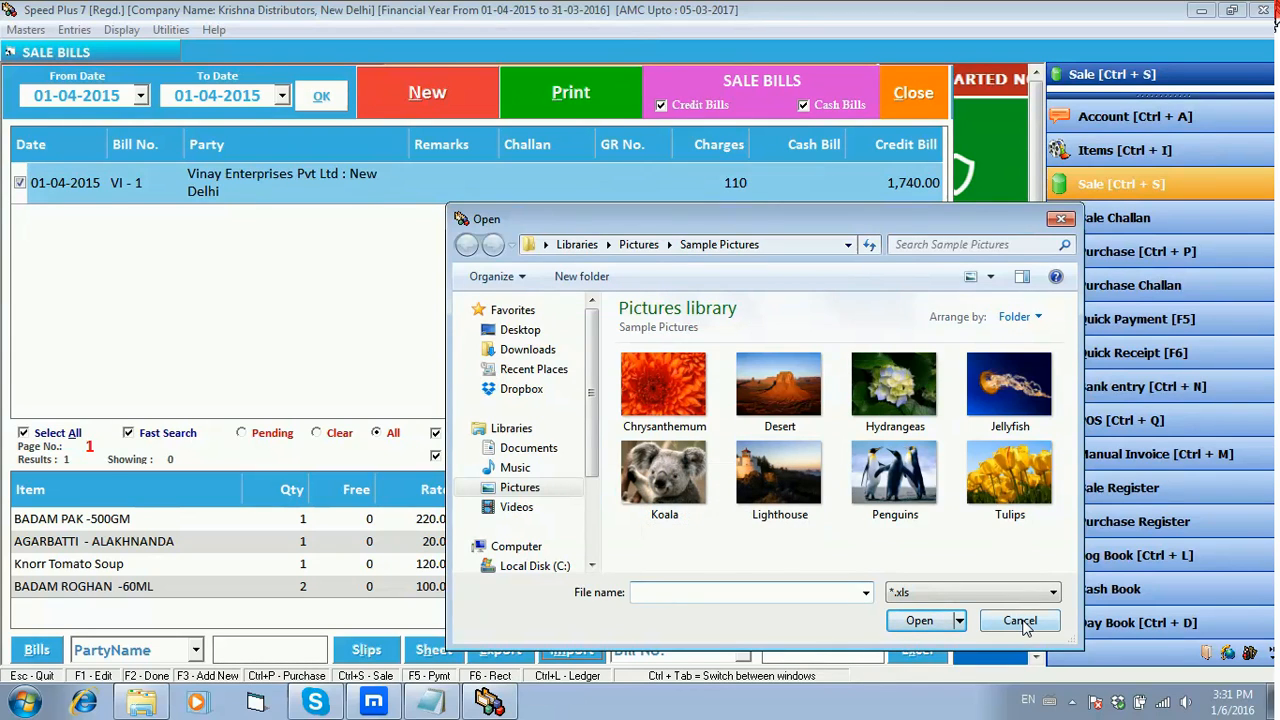
{"action": "left_click", "coordinate": [1020, 621]}
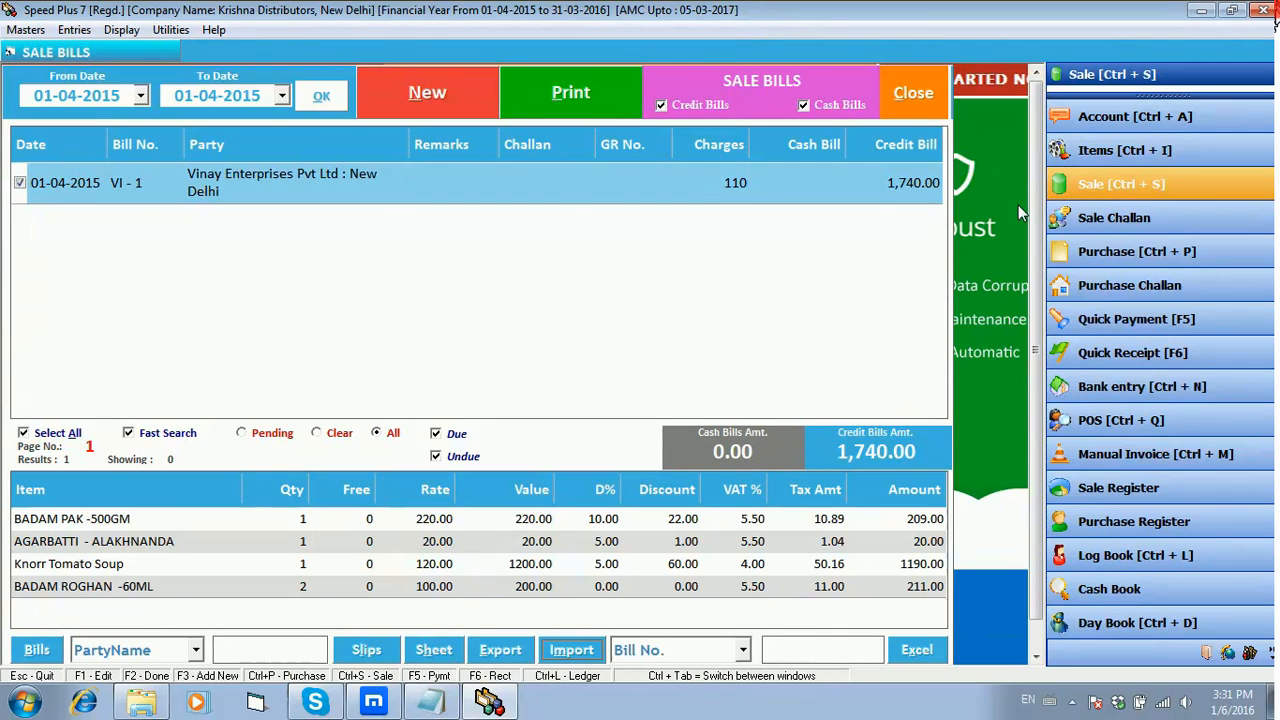
{"action": "left_click", "coordinate": [930, 81]}
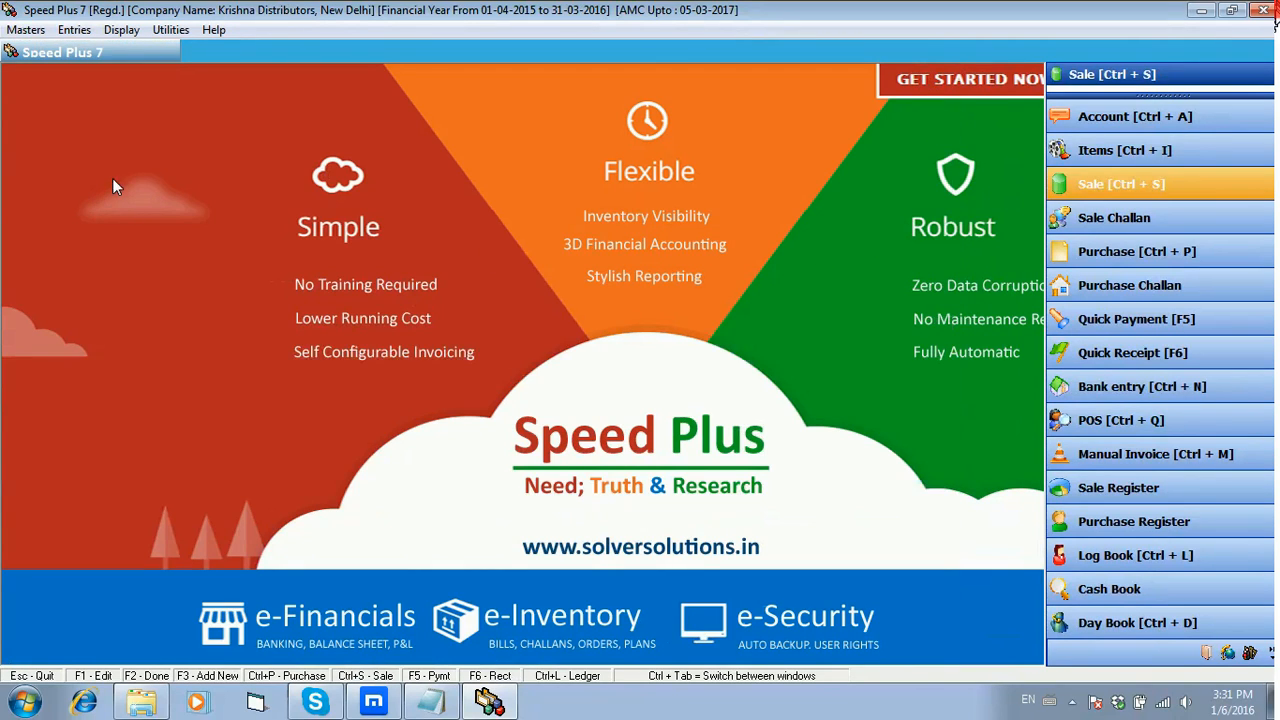
Look through the sale reports on offer, open the Sale Statement, and close it.
{"action": "left_click", "coordinate": [122, 31]}
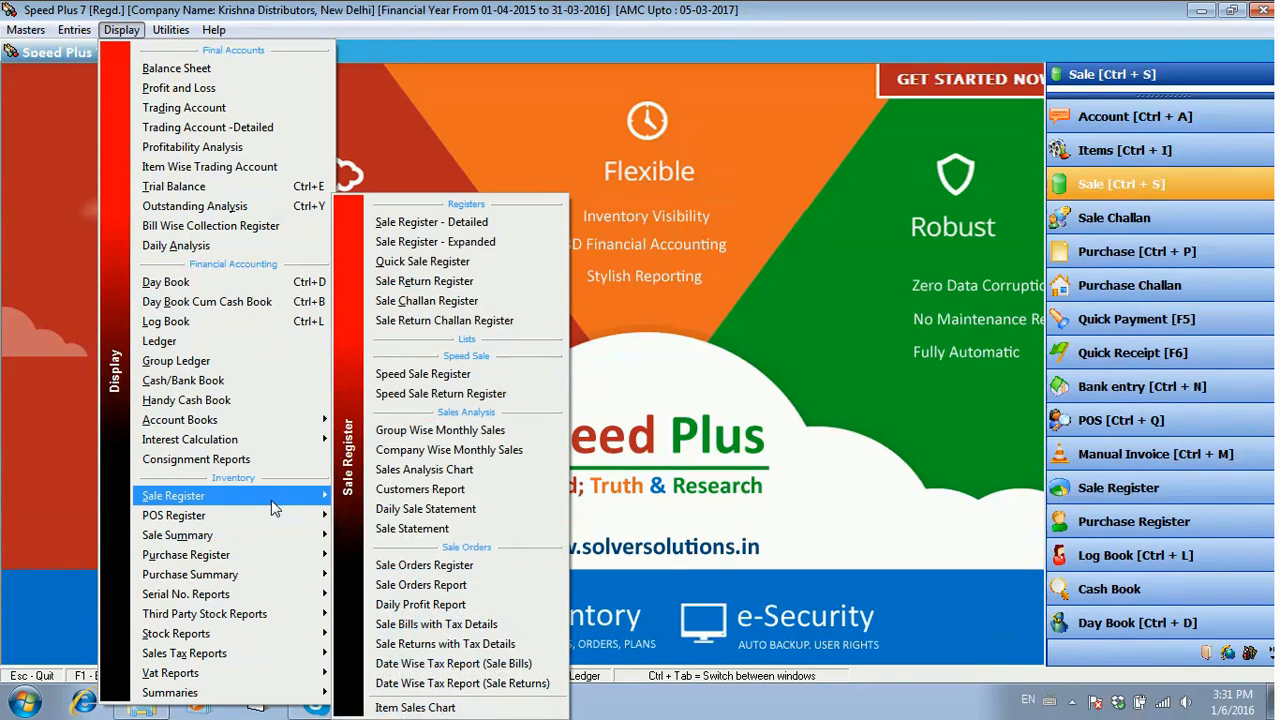
{"action": "mouse_move", "coordinate": [319, 520]}
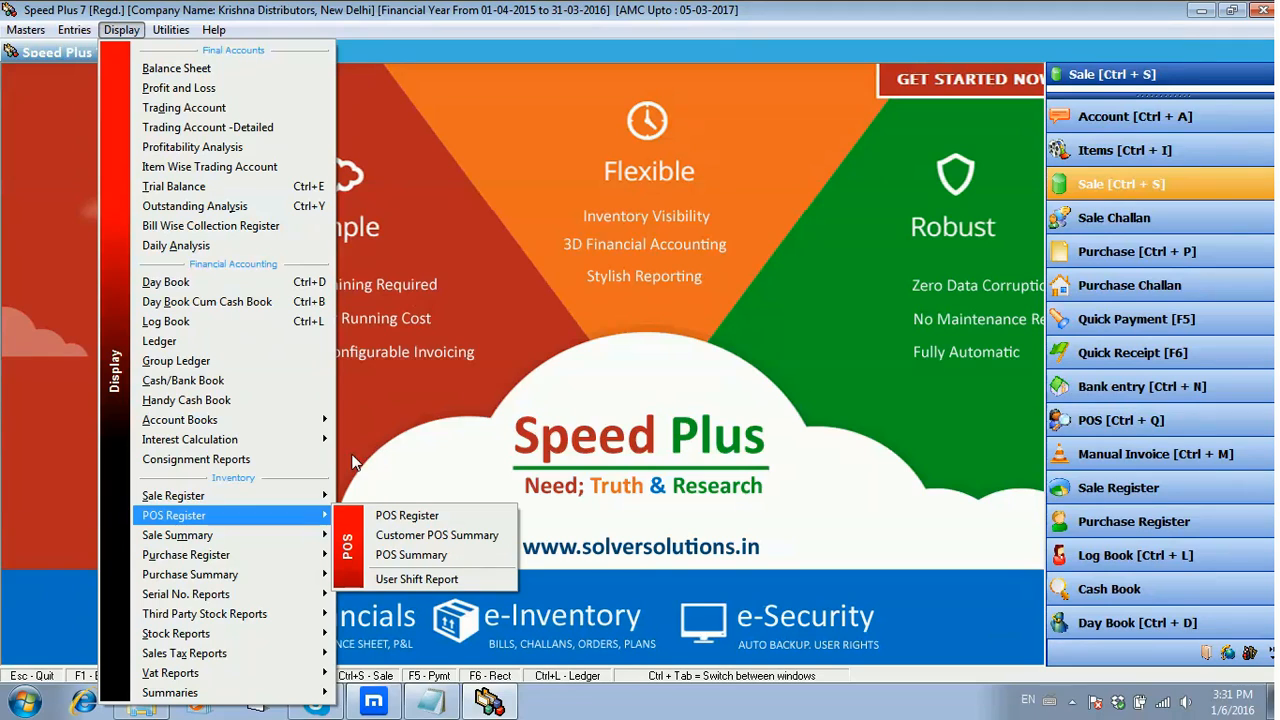
{"action": "mouse_move", "coordinate": [318, 496]}
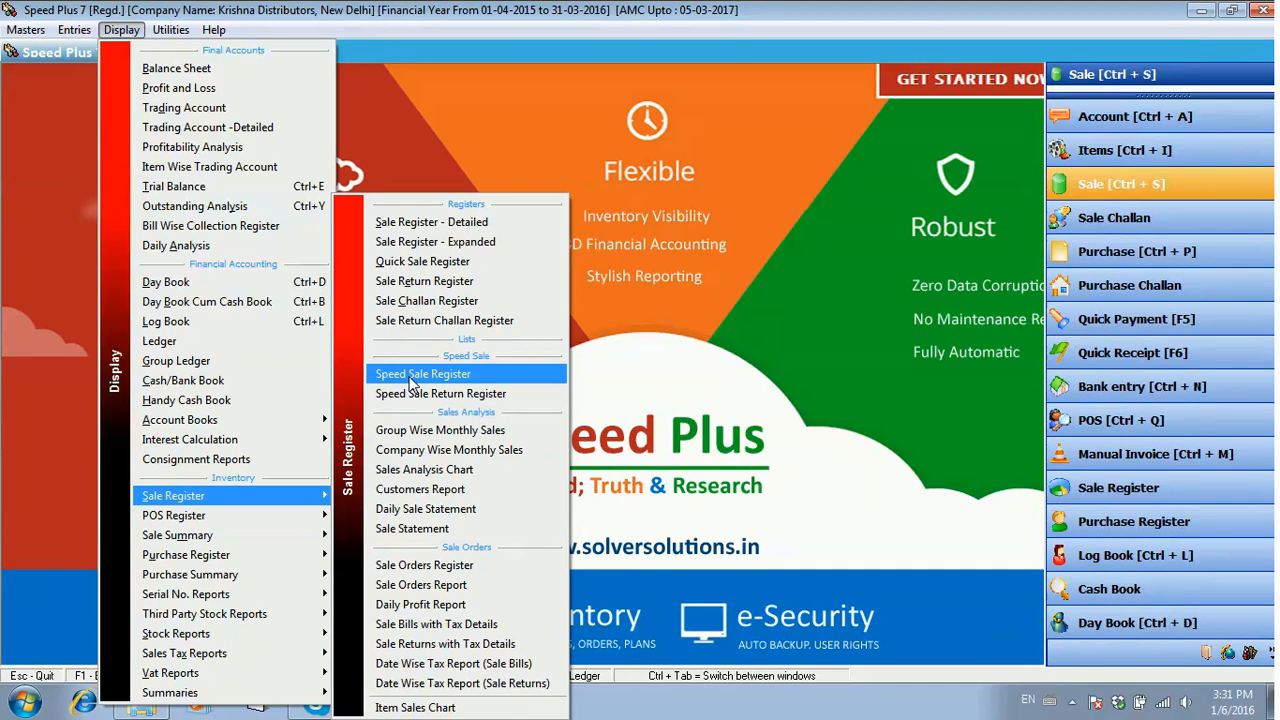
{"action": "left_click", "coordinate": [427, 532]}
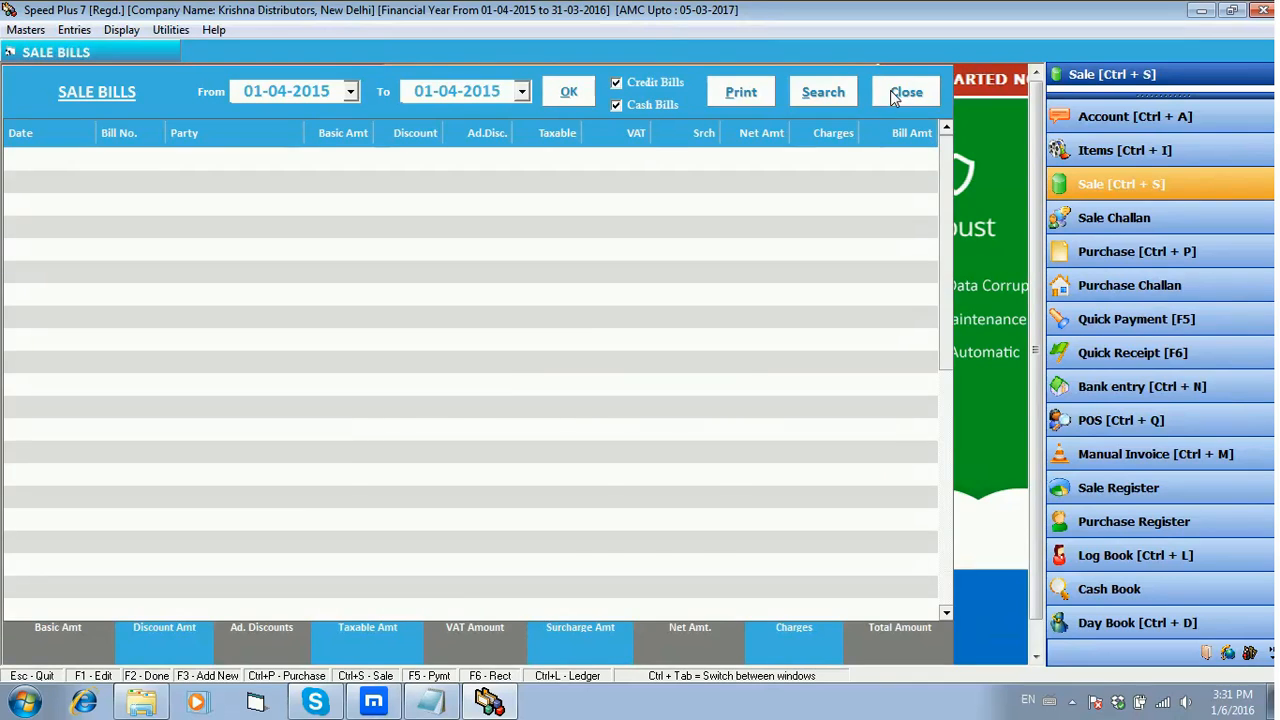
{"action": "left_click", "coordinate": [905, 92]}
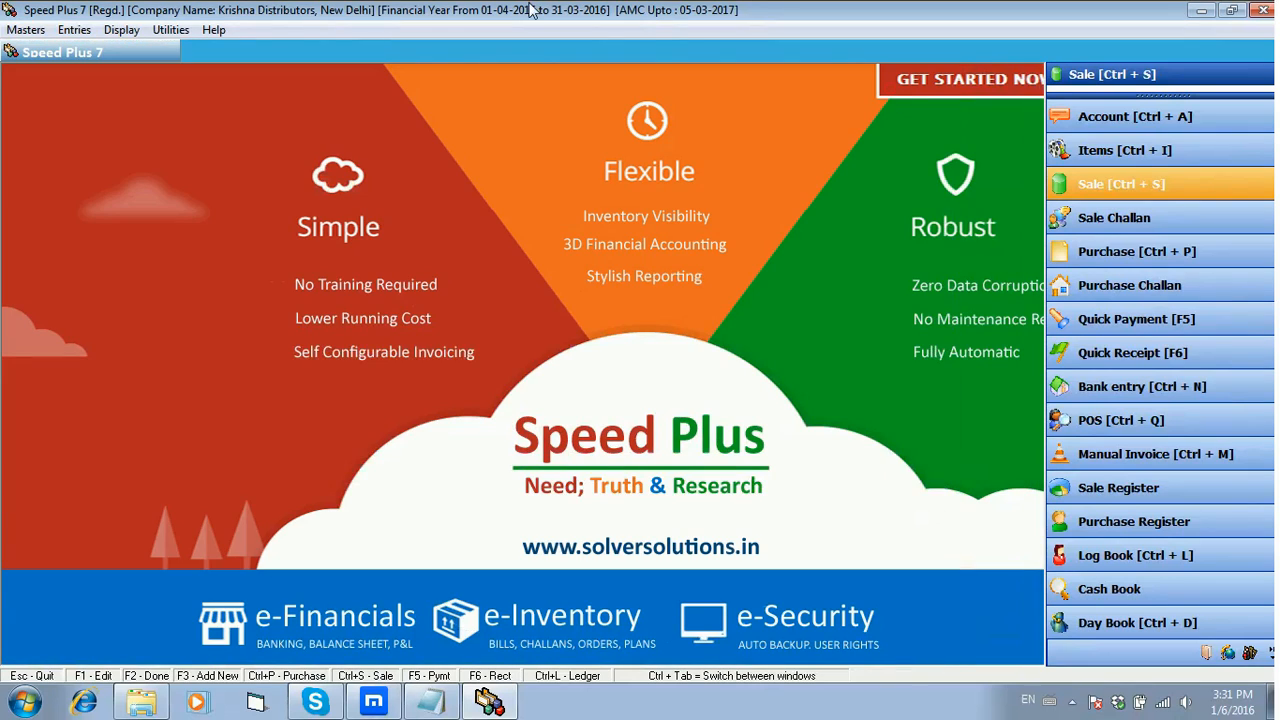
Display the detailed sale register and open the Vinay Enterprises bill from it for editing.
{"action": "left_click", "coordinate": [121, 29]}
{"action": "mouse_move", "coordinate": [330, 538]}
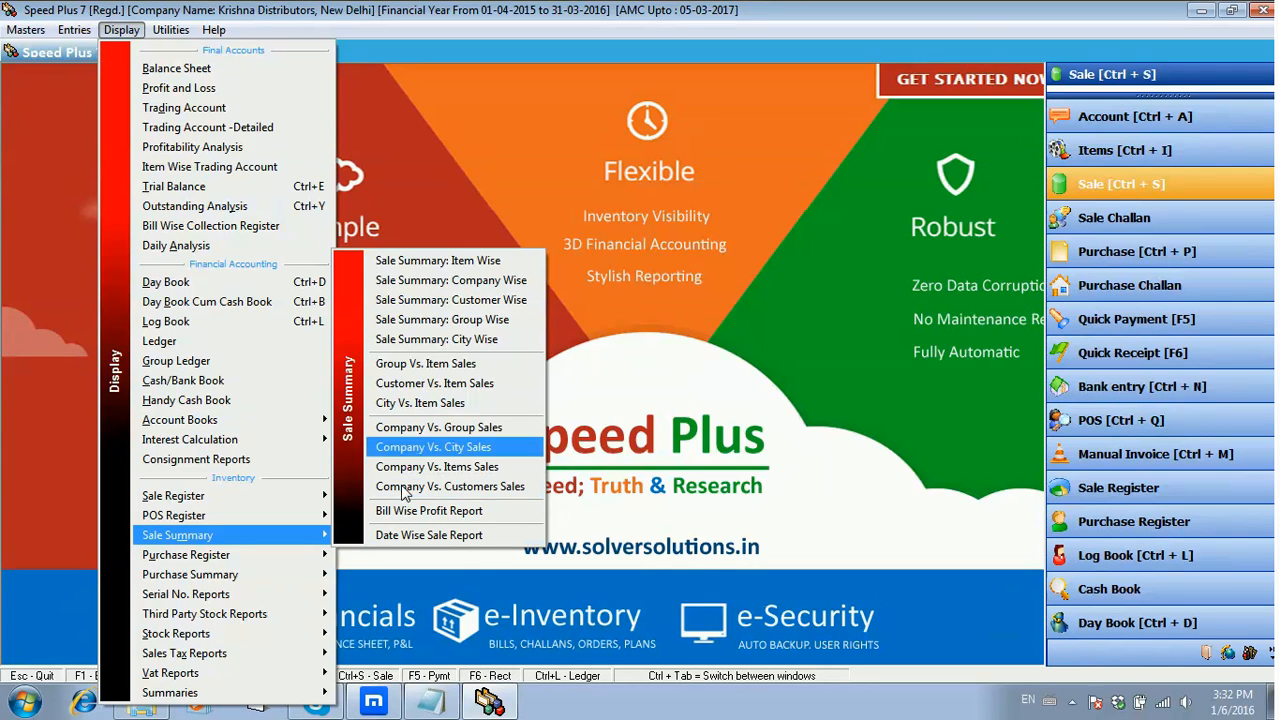
{"action": "mouse_move", "coordinate": [279, 502]}
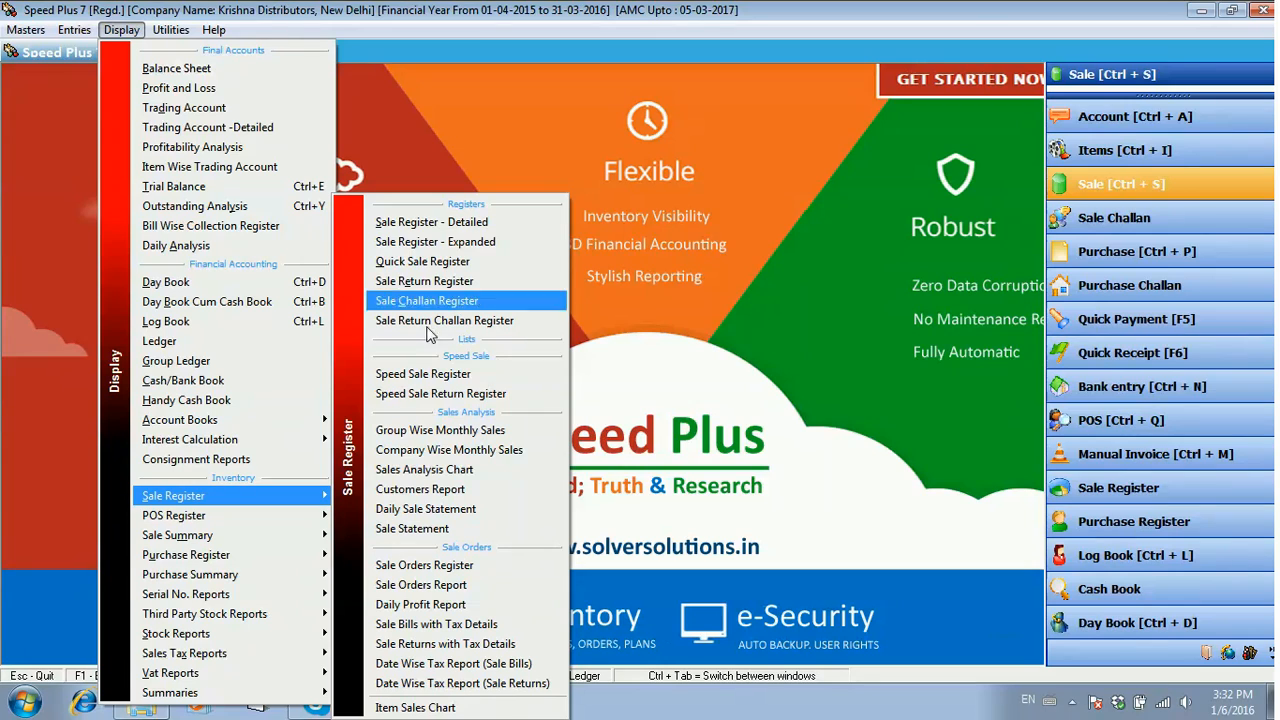
{"action": "left_click", "coordinate": [459, 226]}
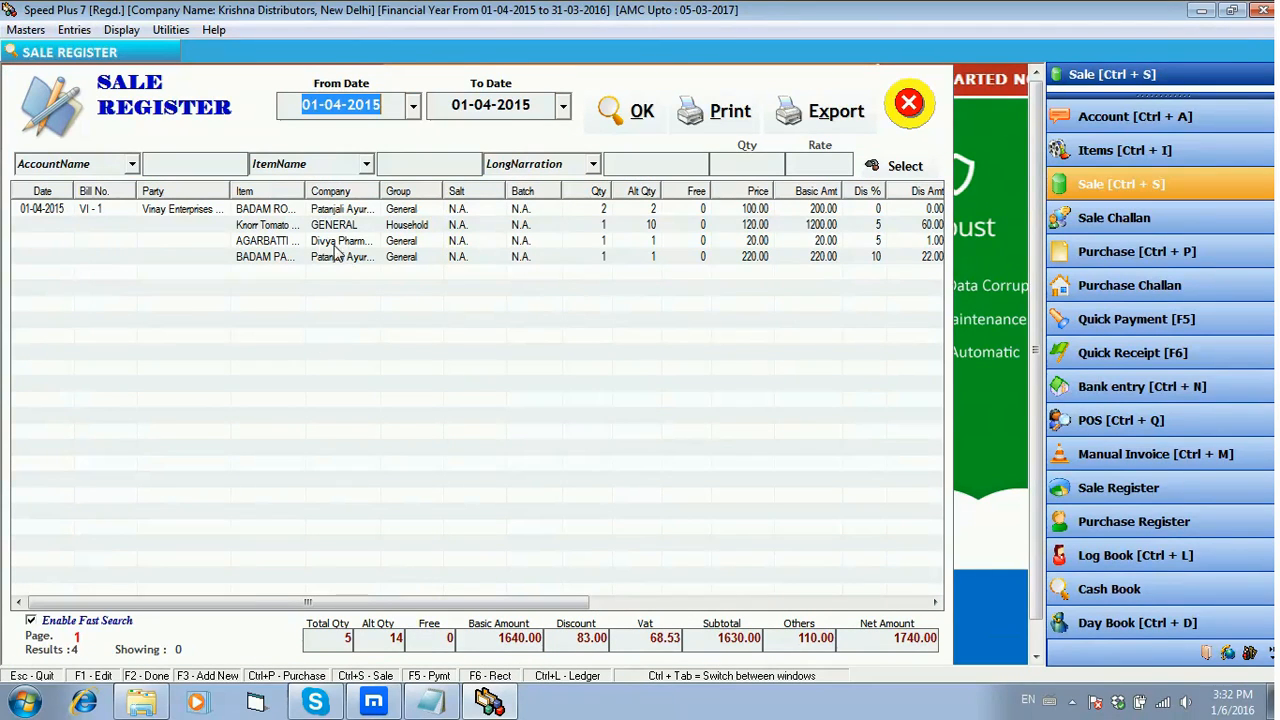
{"action": "left_click", "coordinate": [196, 212]}
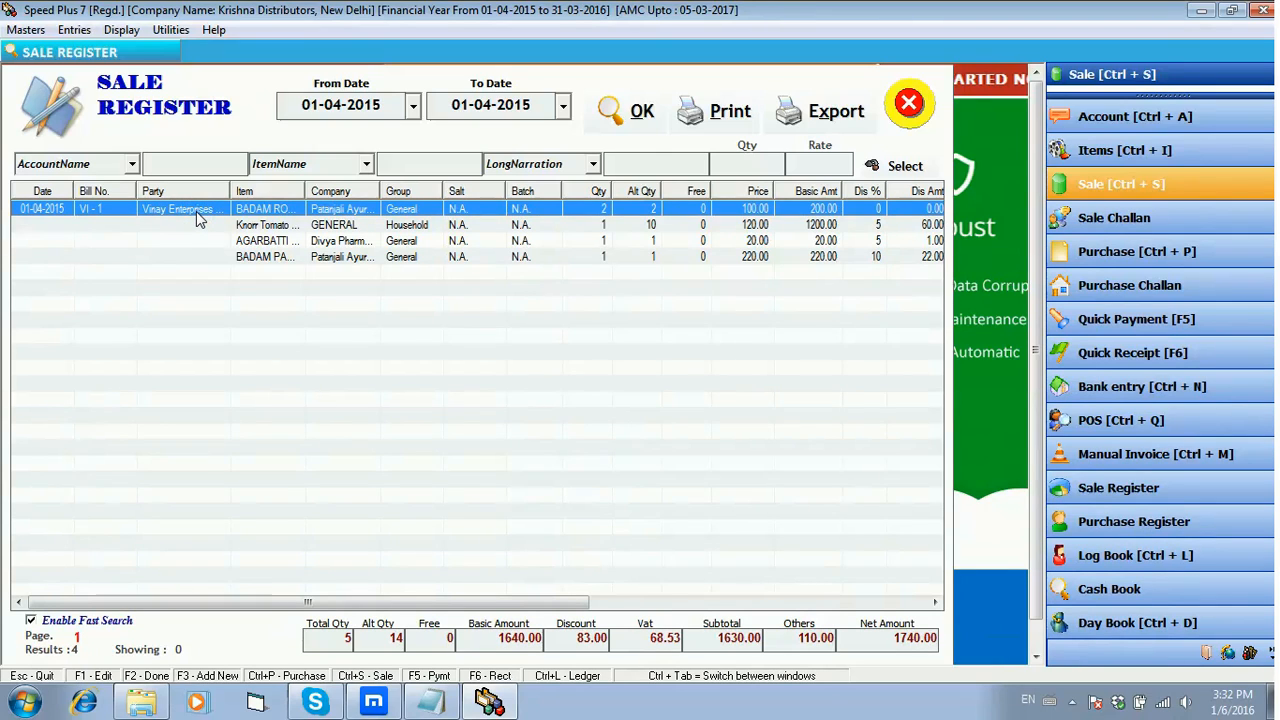
{"action": "double_click", "coordinate": [272, 213]}
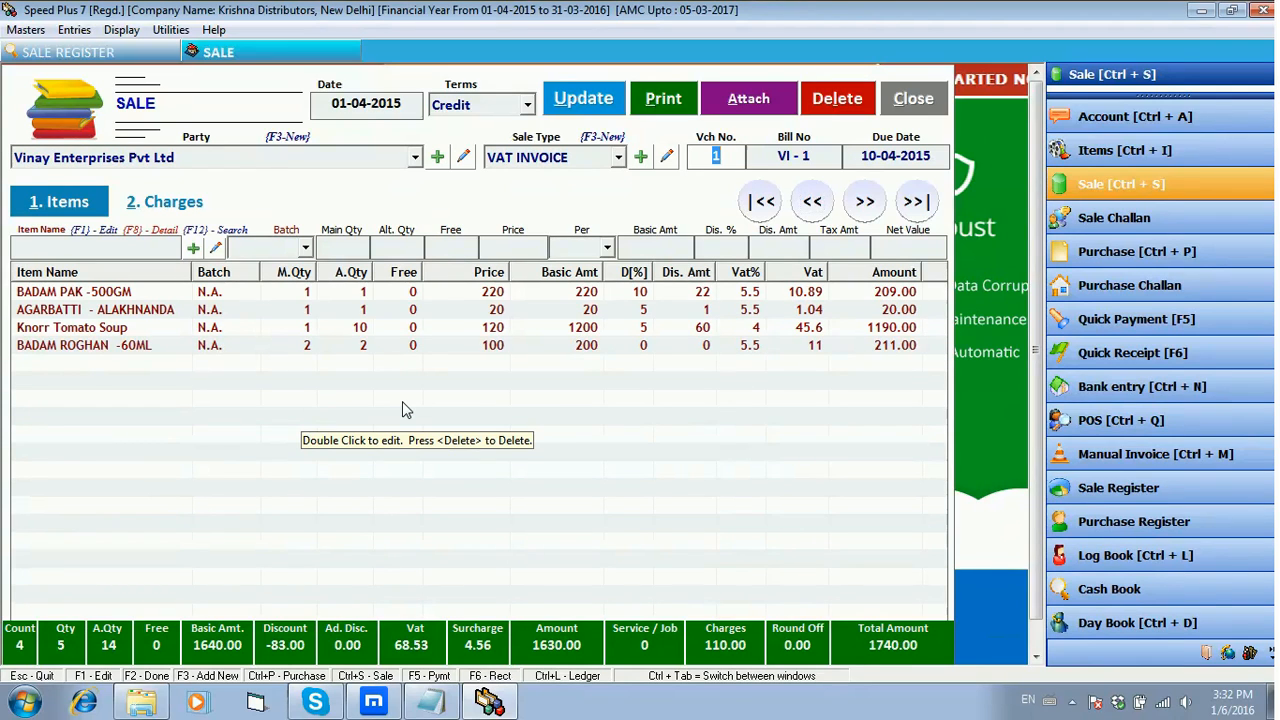
Set the main quantity of Knorr Tomato Soup in the bill to 2, keeping its other values.
{"action": "double_click", "coordinate": [310, 330]}
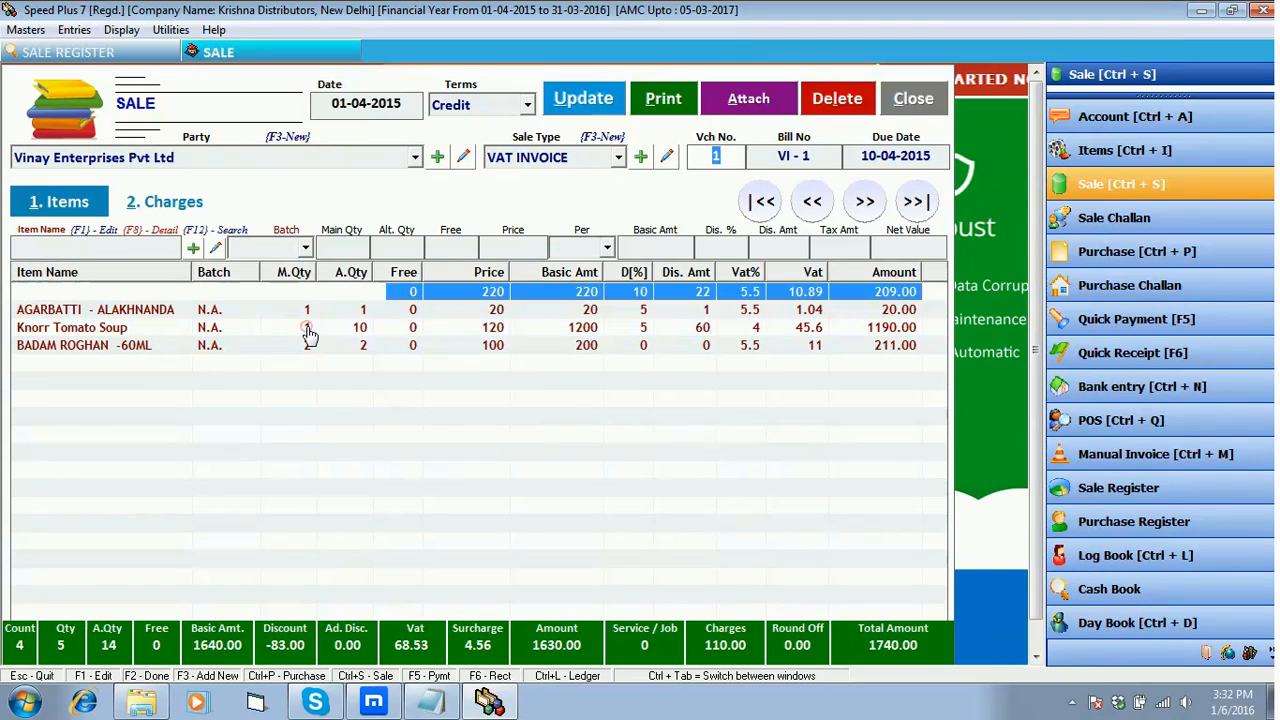
{"action": "left_click", "coordinate": [345, 247]}
{"action": "type", "text": "2"}
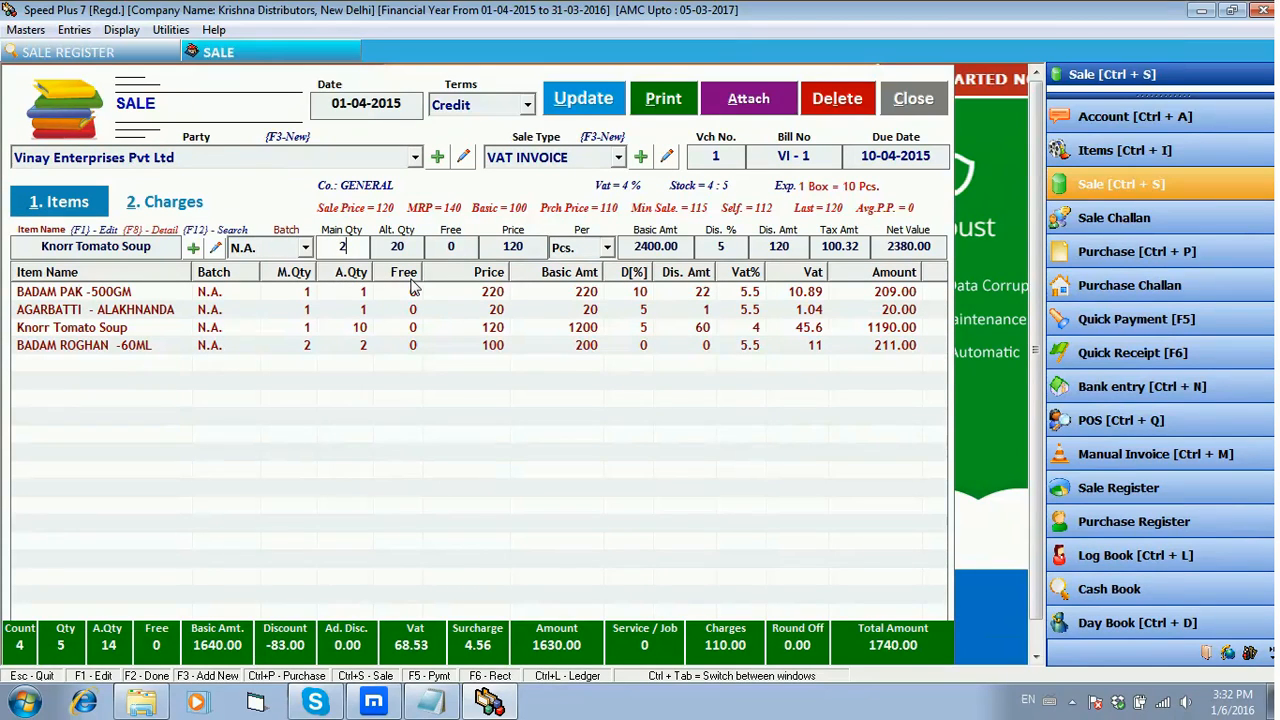
{"action": "key", "text": "Return"}
{"action": "key", "text": "Return"}
{"action": "key", "text": "Return"}
{"action": "key", "text": "Return"}
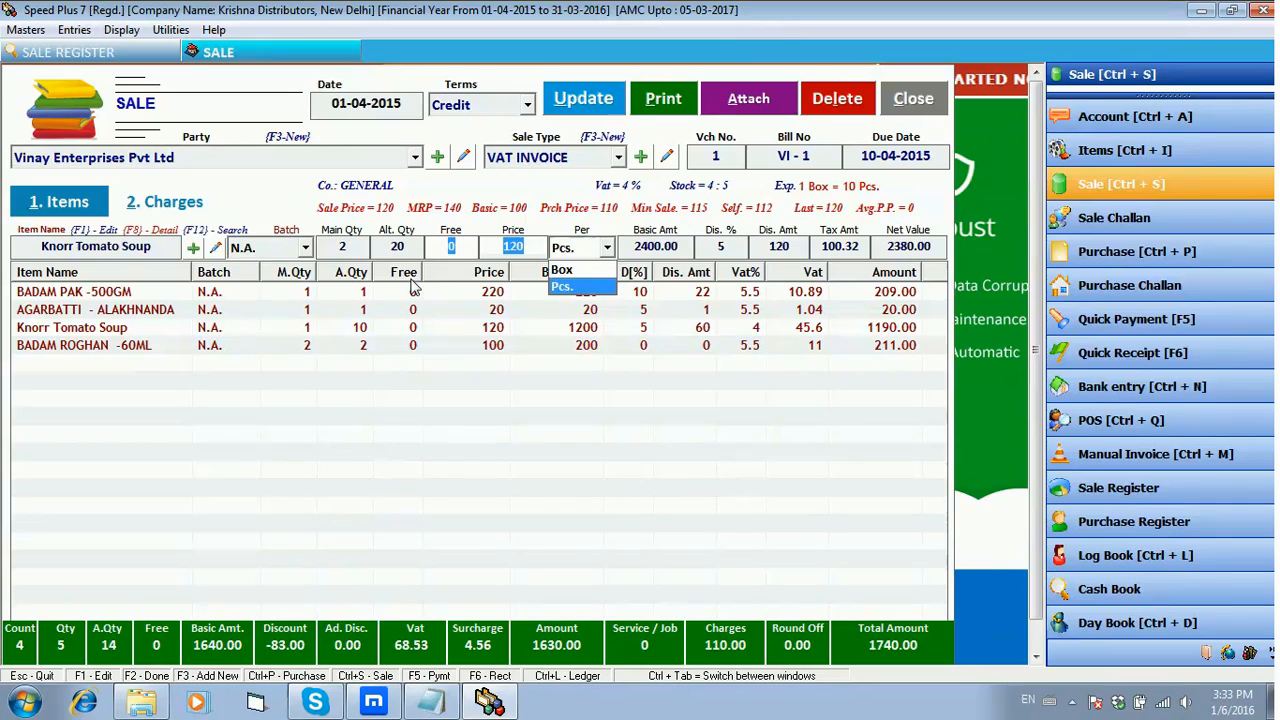
{"action": "key", "text": "Return"}
{"action": "key", "text": "Return"}
{"action": "key", "text": "Return"}
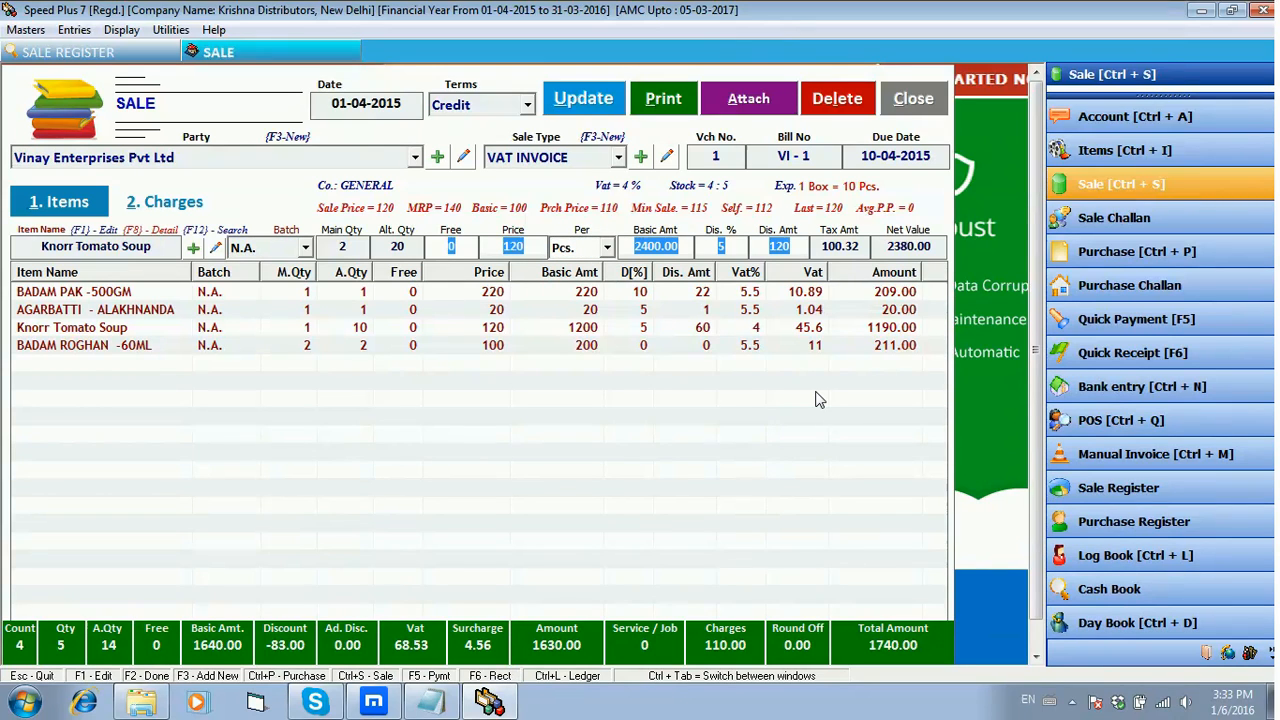
{"action": "key", "text": "Return"}
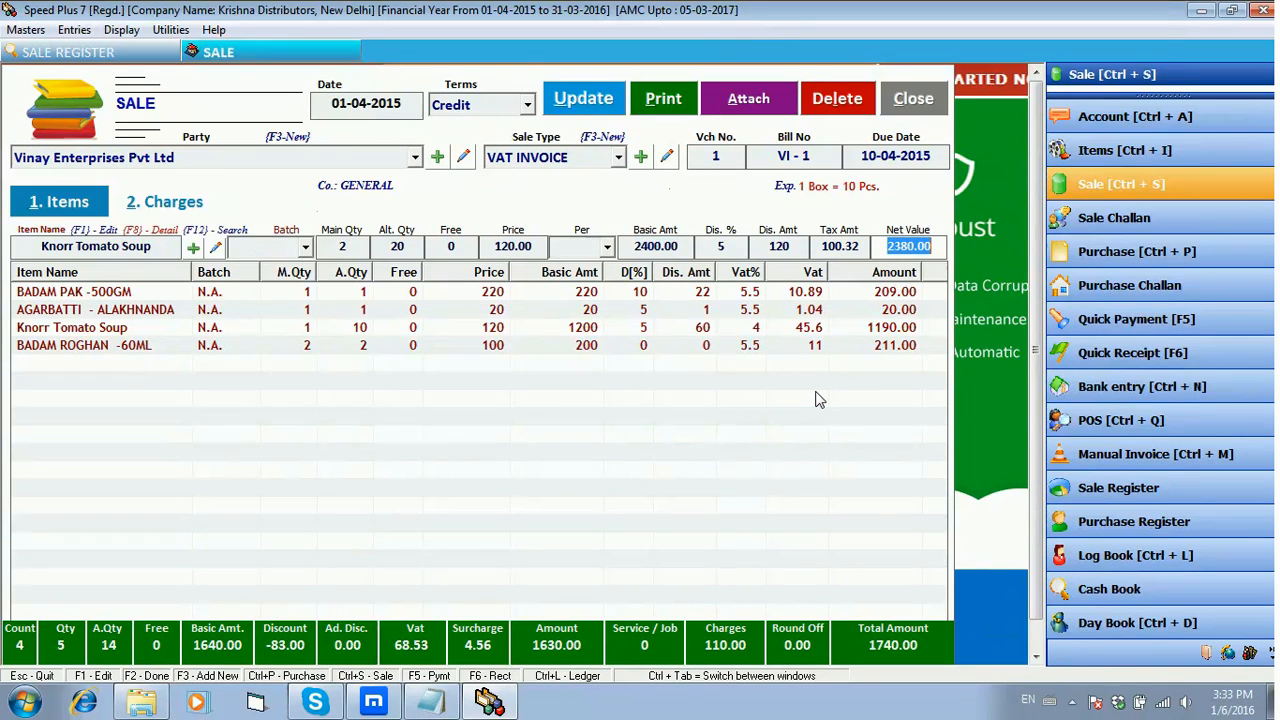
{"action": "key", "text": "Return"}
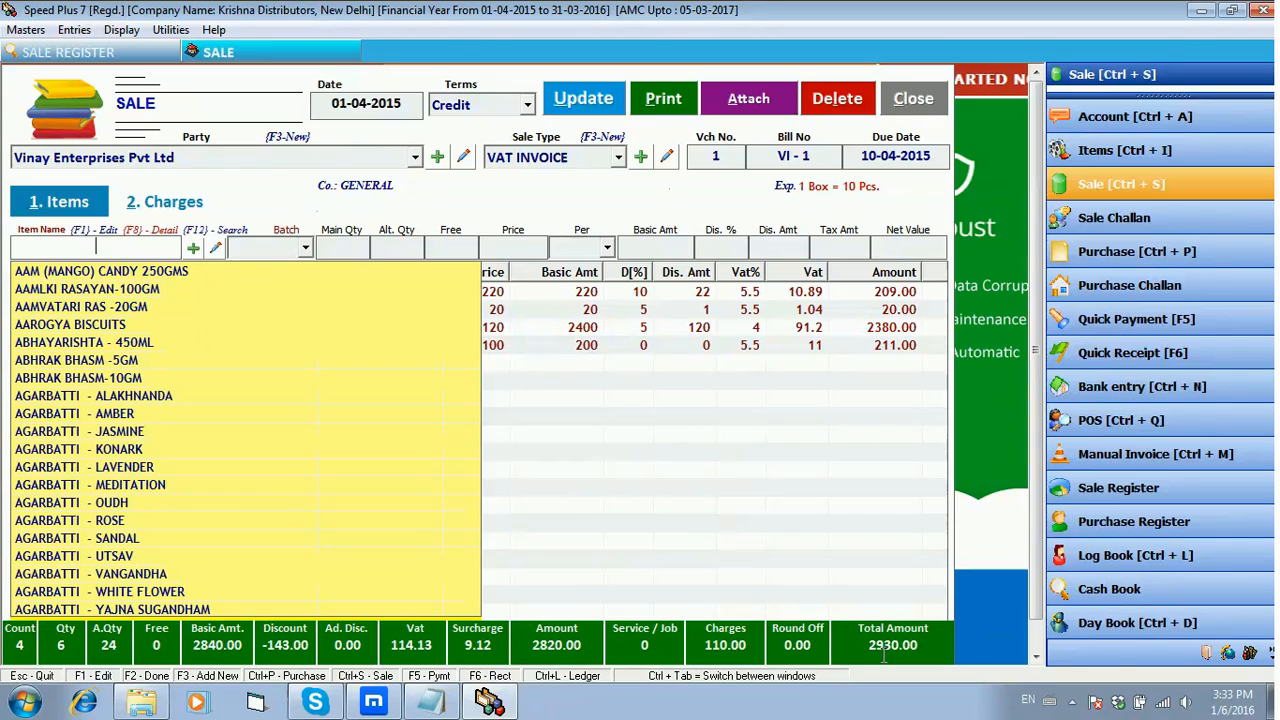
{"action": "left_click", "coordinate": [696, 512]}
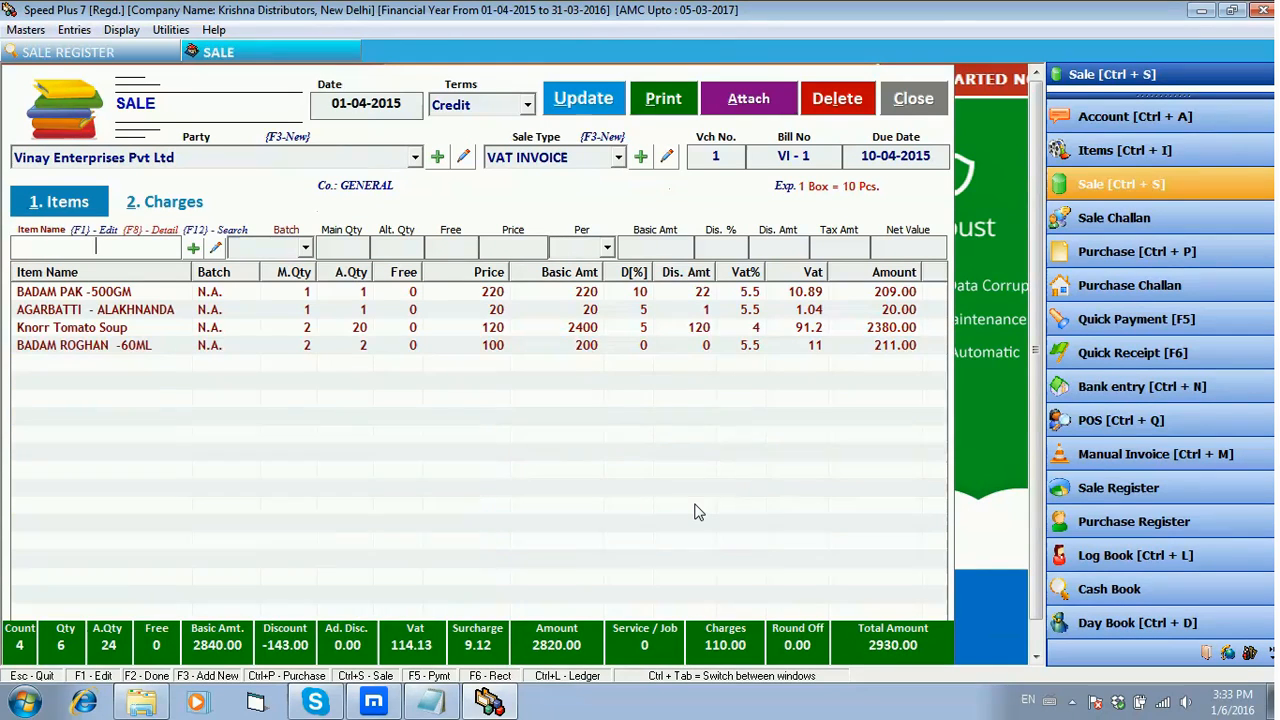
Save the updated sale bill and close its form, checking the refreshed sale register before closing that too.
{"action": "left_click", "coordinate": [581, 102]}
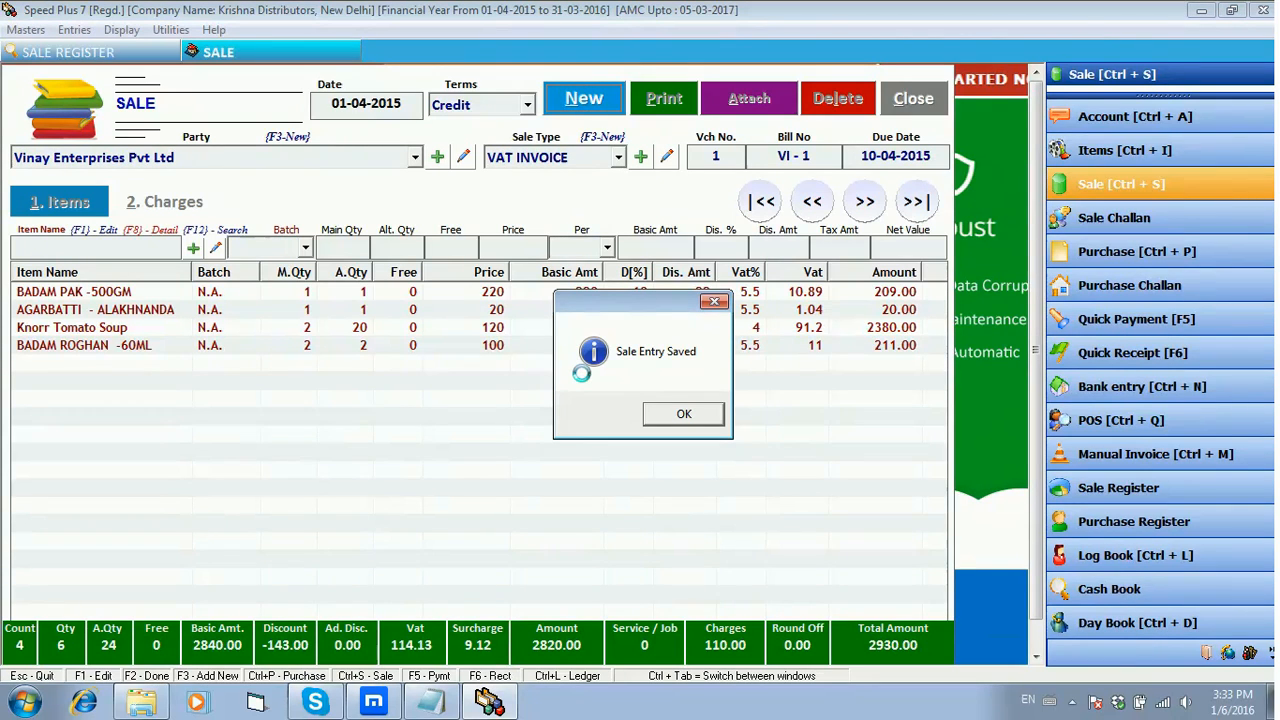
{"action": "left_click", "coordinate": [684, 413]}
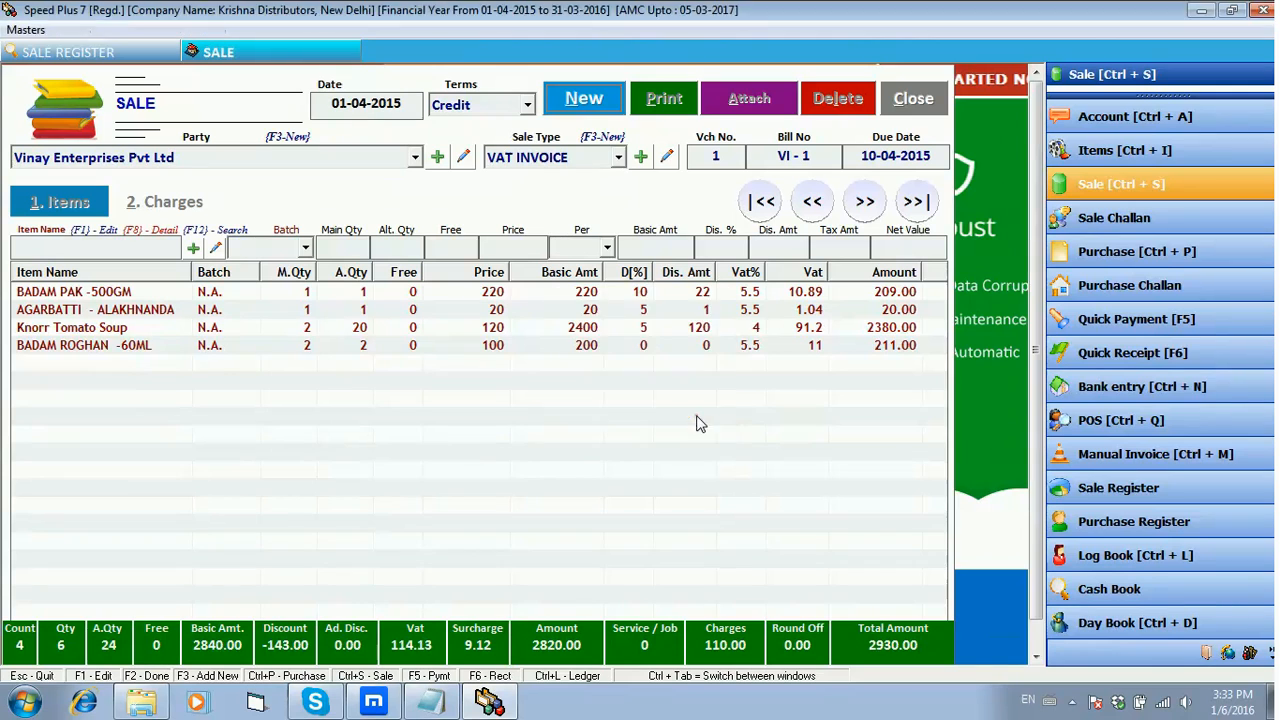
{"action": "left_click", "coordinate": [686, 417]}
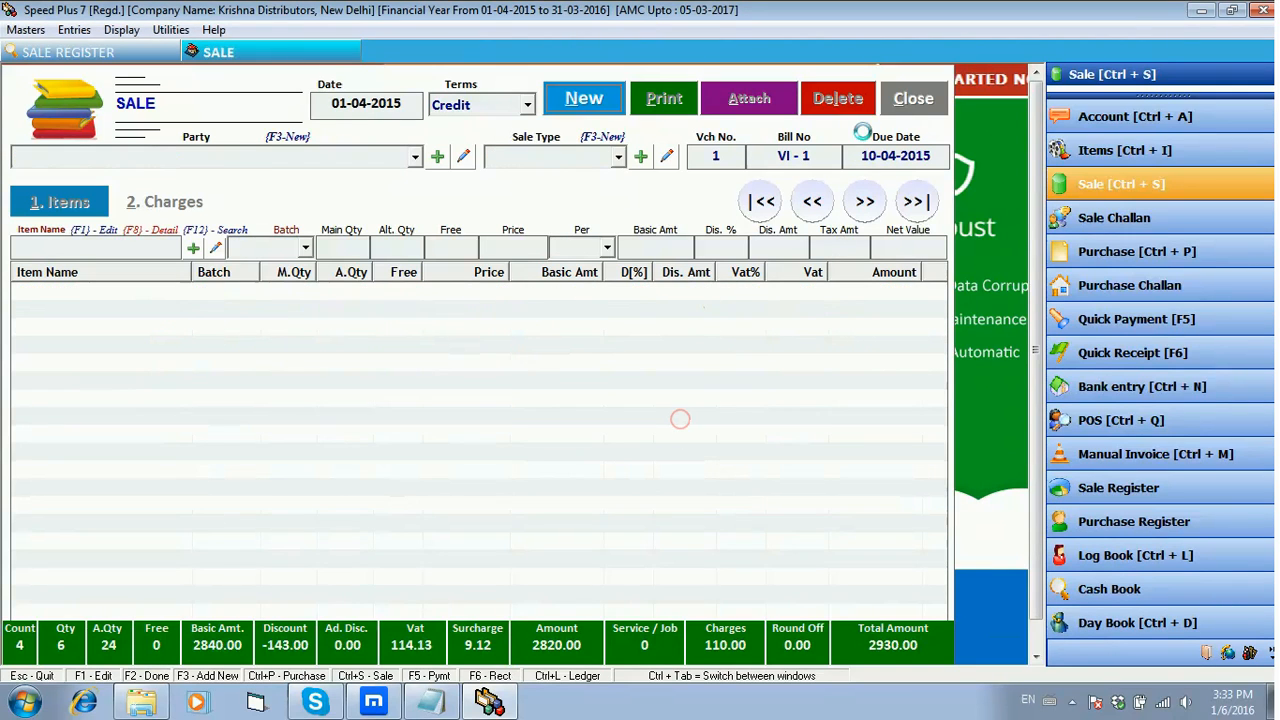
{"action": "left_click", "coordinate": [908, 104]}
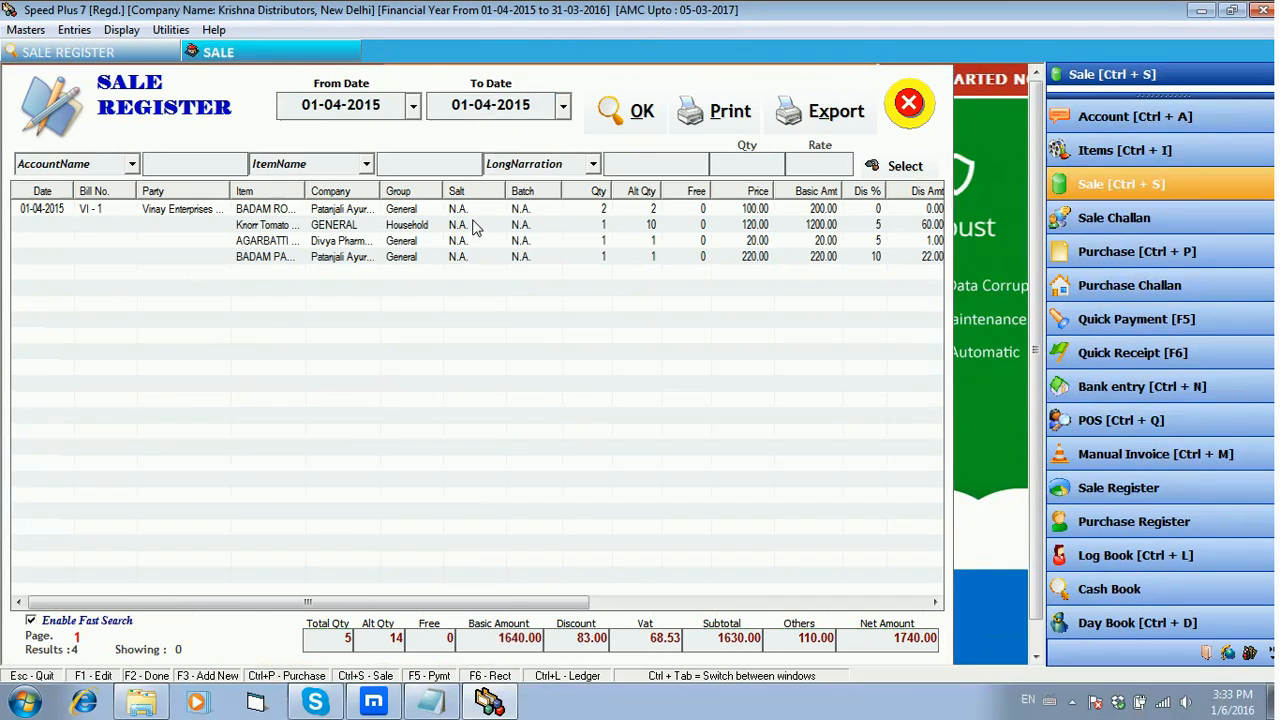
{"action": "left_click", "coordinate": [281, 209]}
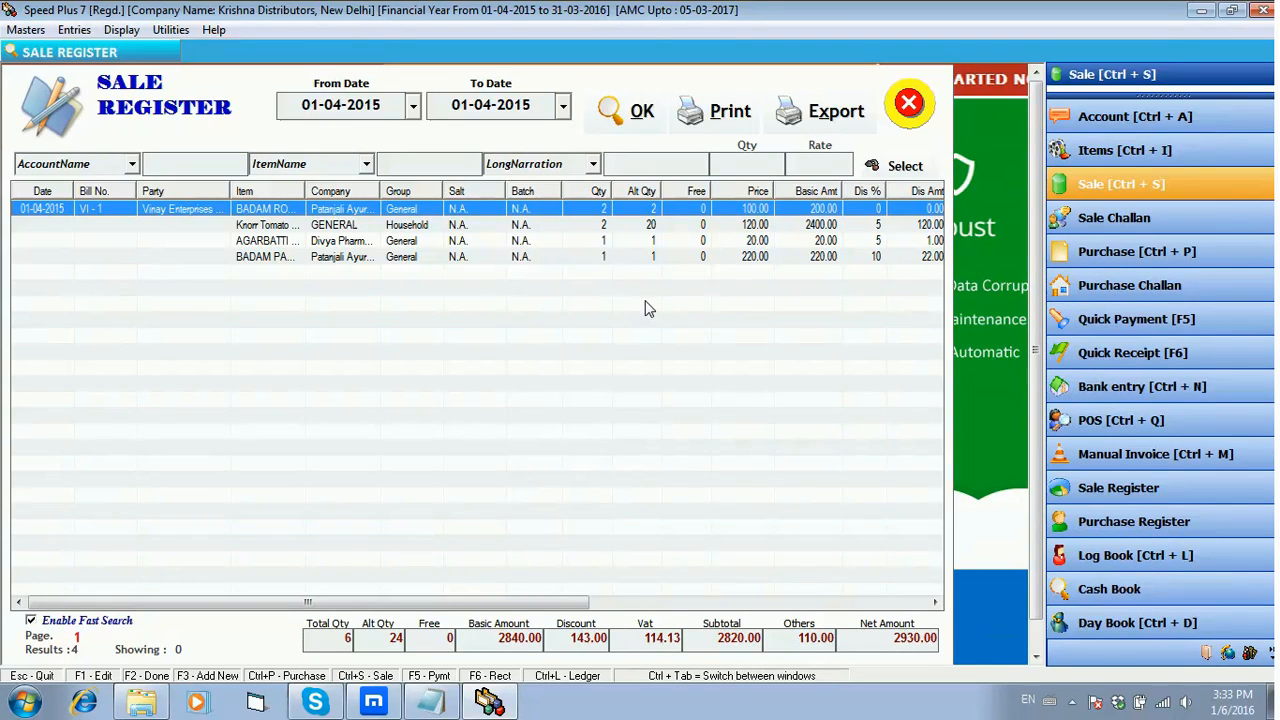
{"action": "left_click", "coordinate": [910, 106]}
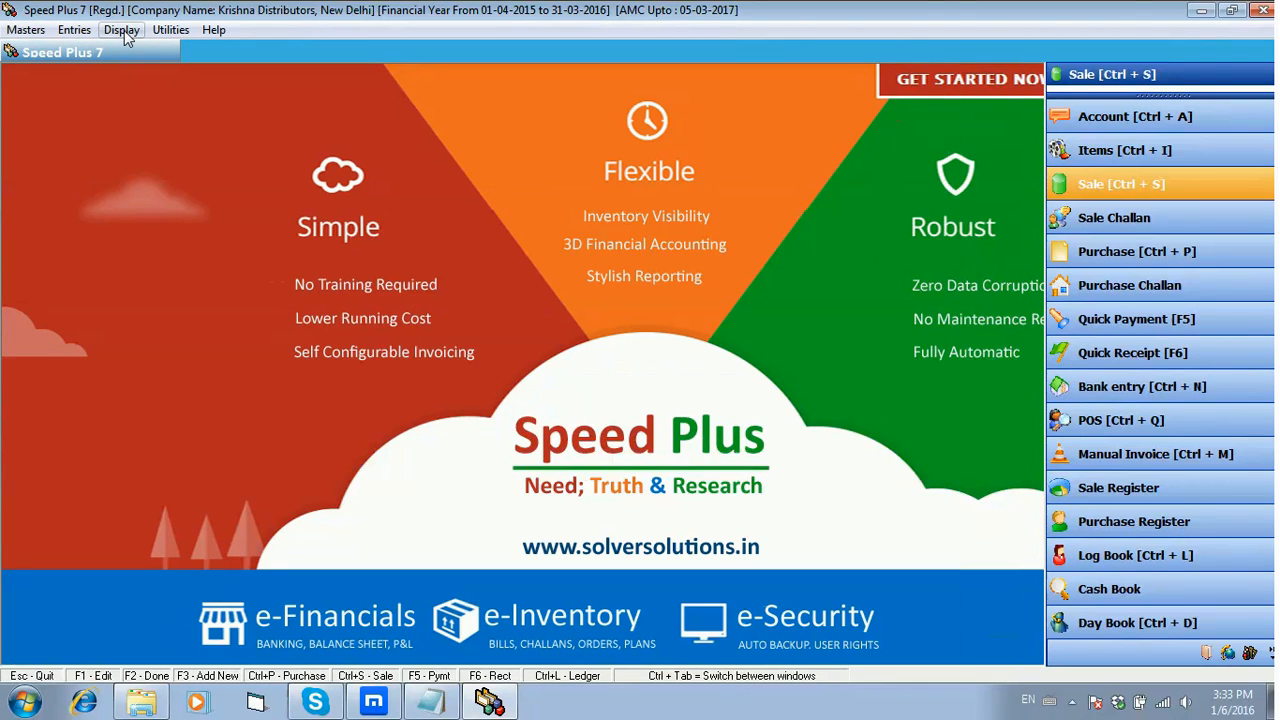
Display the item-wise sale summary for 01-04-2015, check the Knorr Tomato Soup row, and close the report.
{"action": "left_click", "coordinate": [121, 30]}
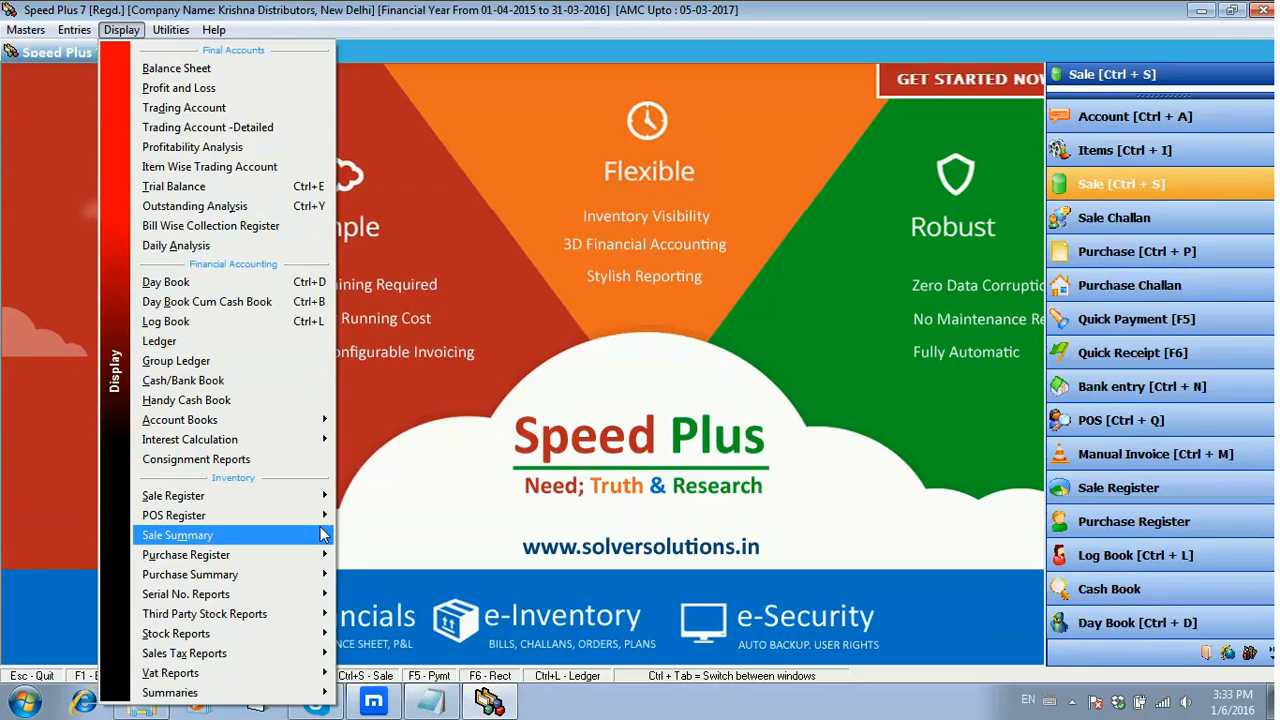
{"action": "mouse_move", "coordinate": [322, 535]}
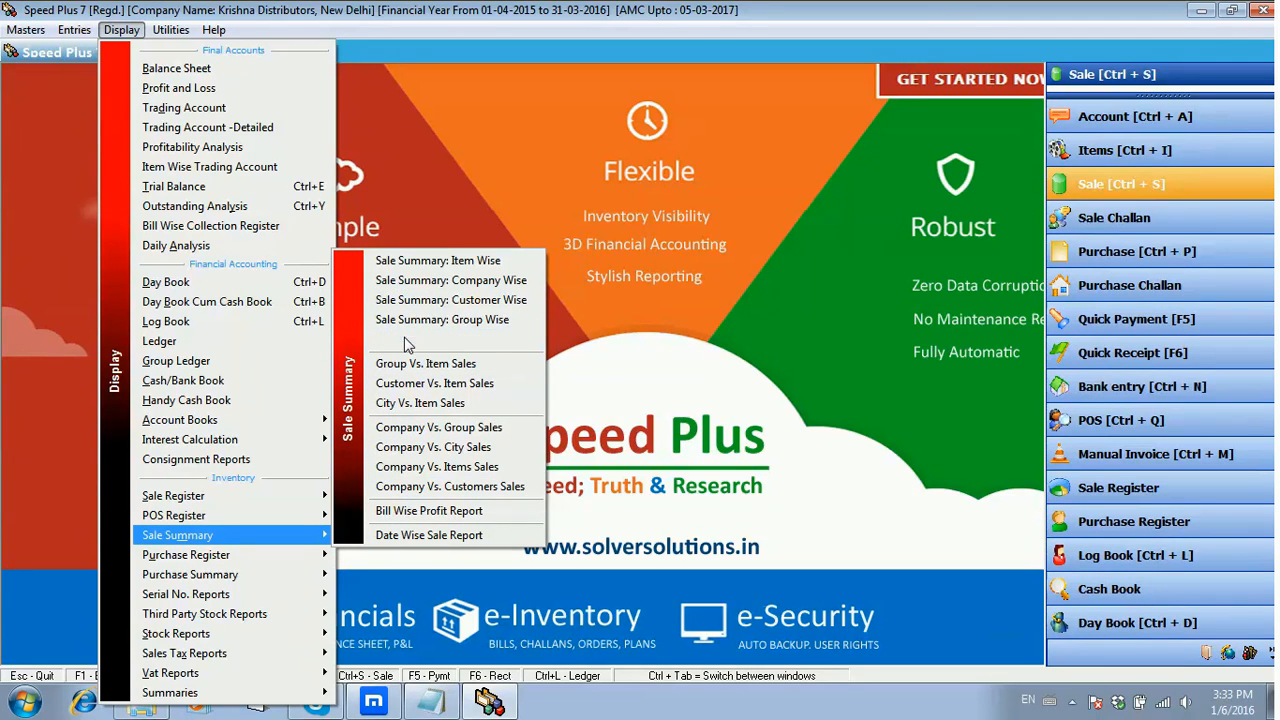
{"action": "left_click", "coordinate": [425, 262]}
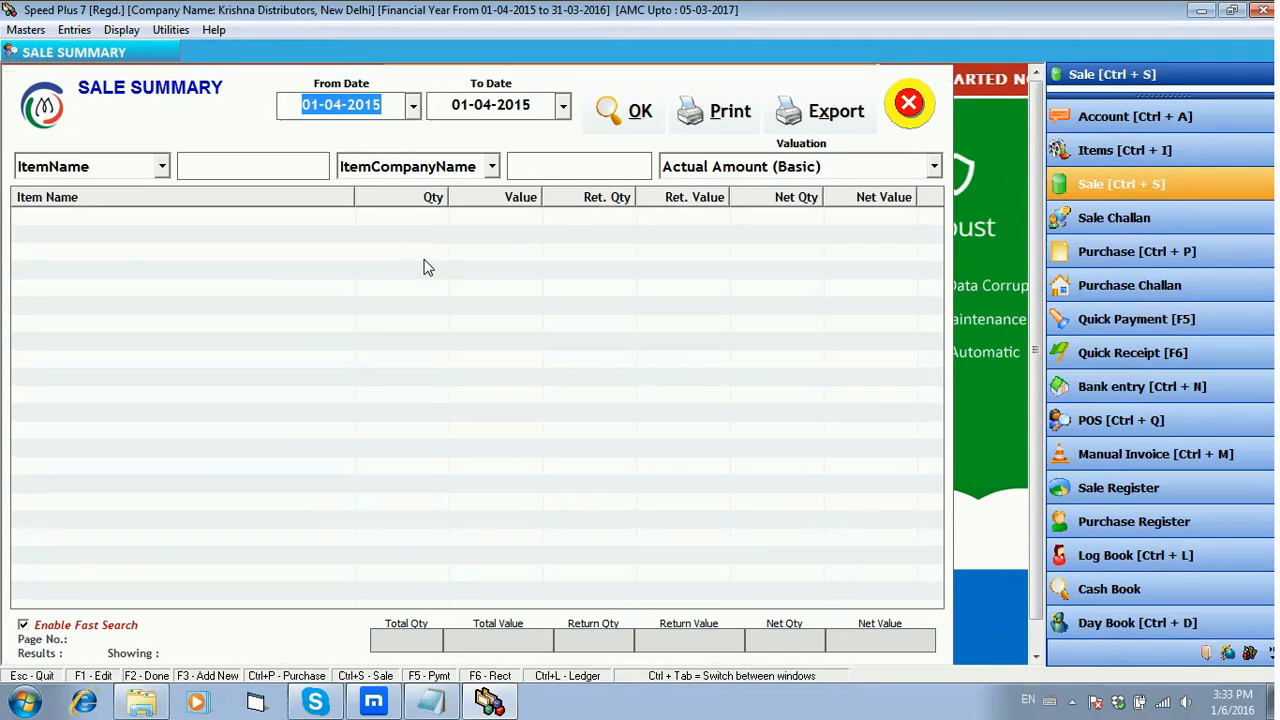
{"action": "left_click", "coordinate": [640, 115]}
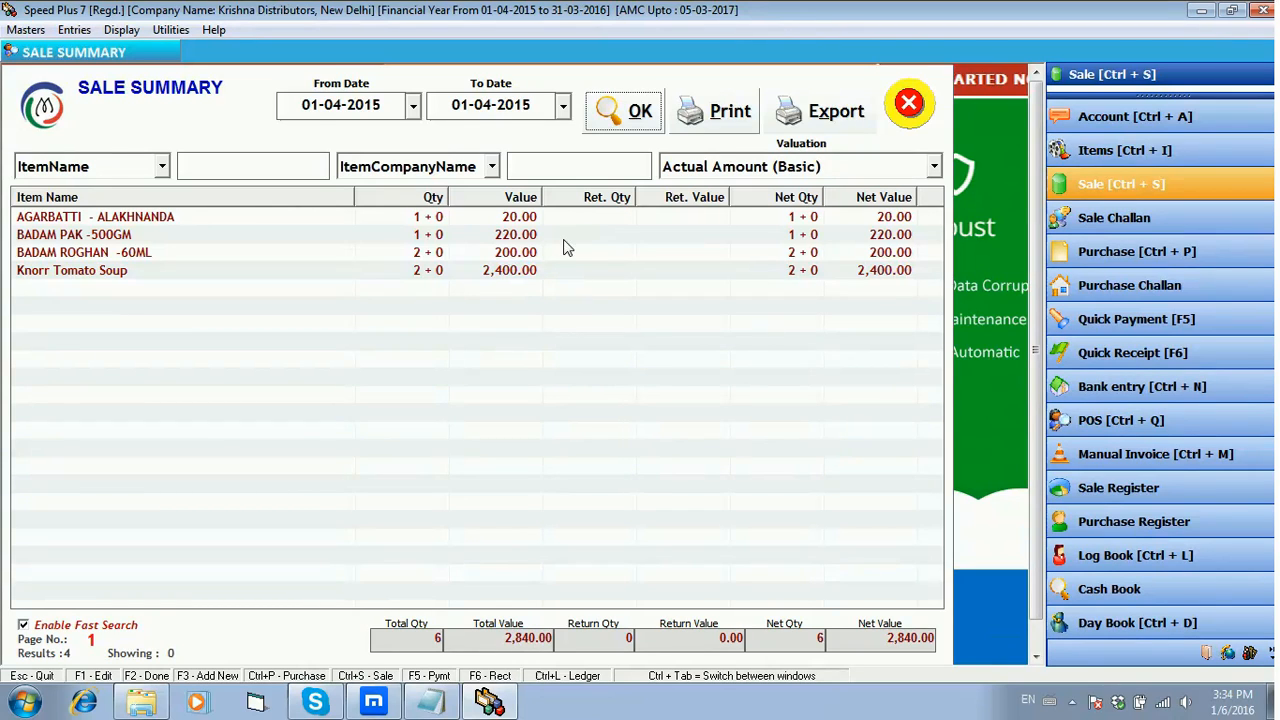
{"action": "left_click", "coordinate": [588, 270]}
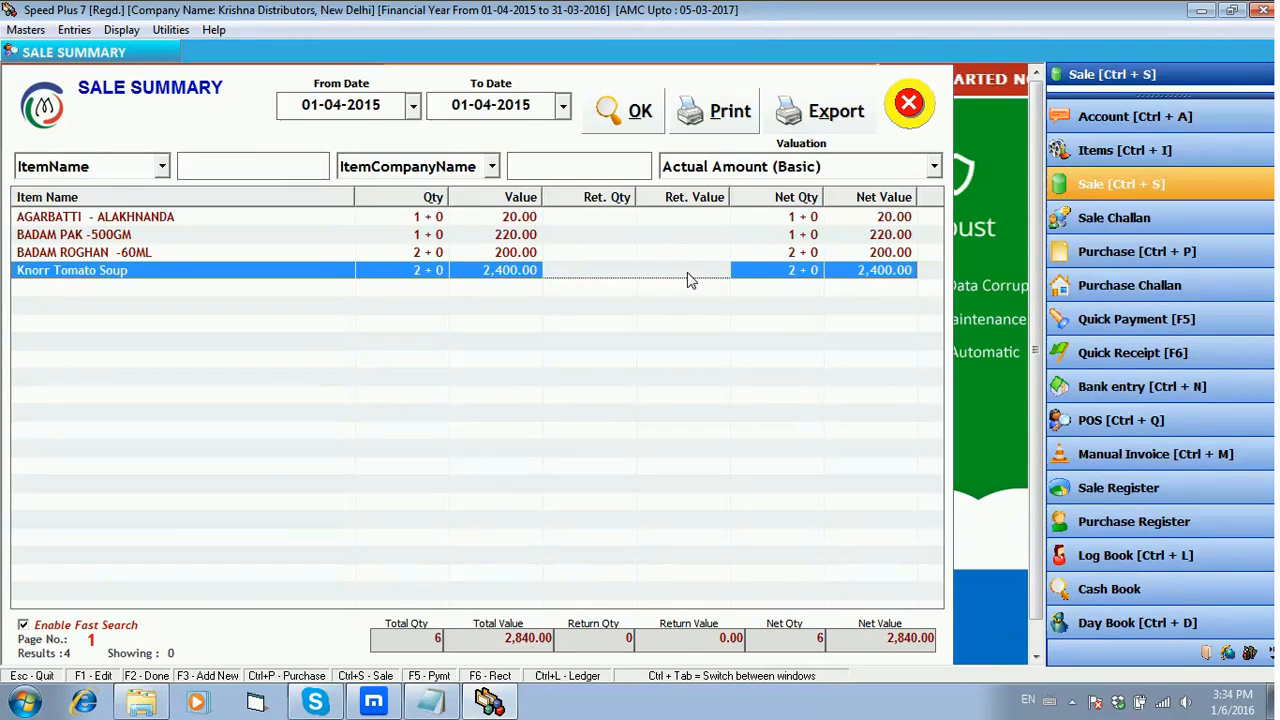
{"action": "left_click", "coordinate": [911, 99]}
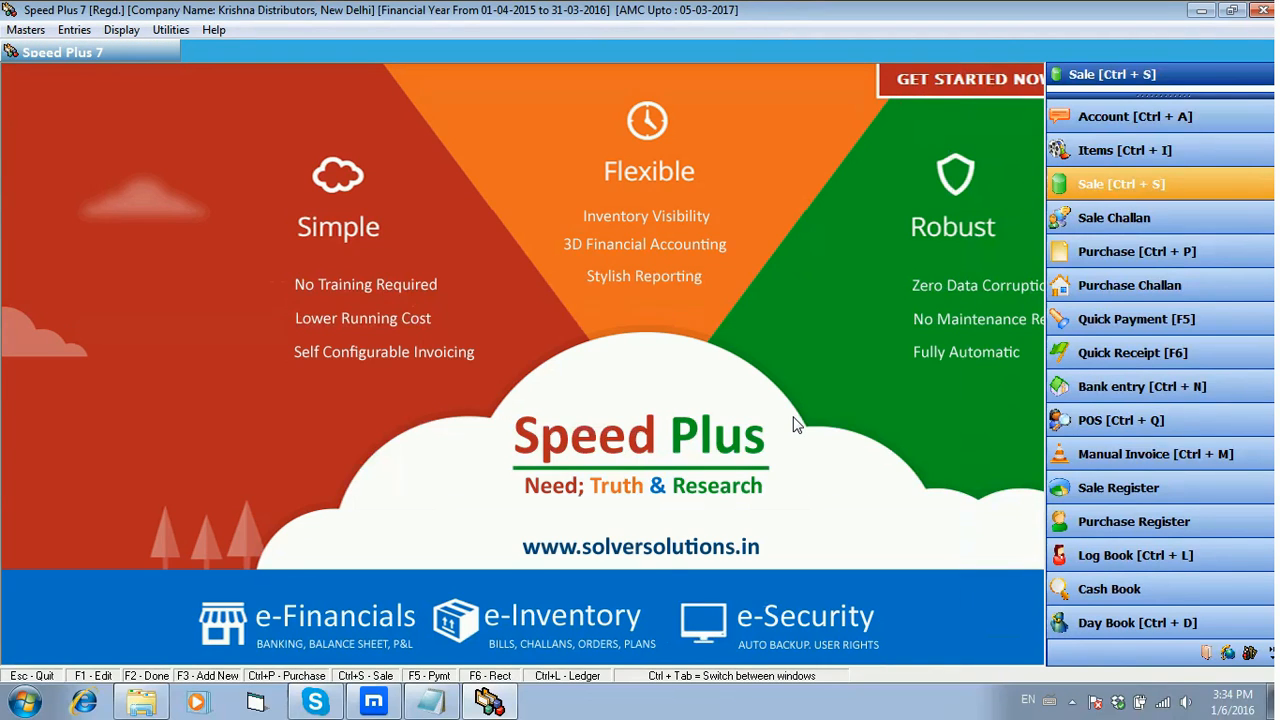